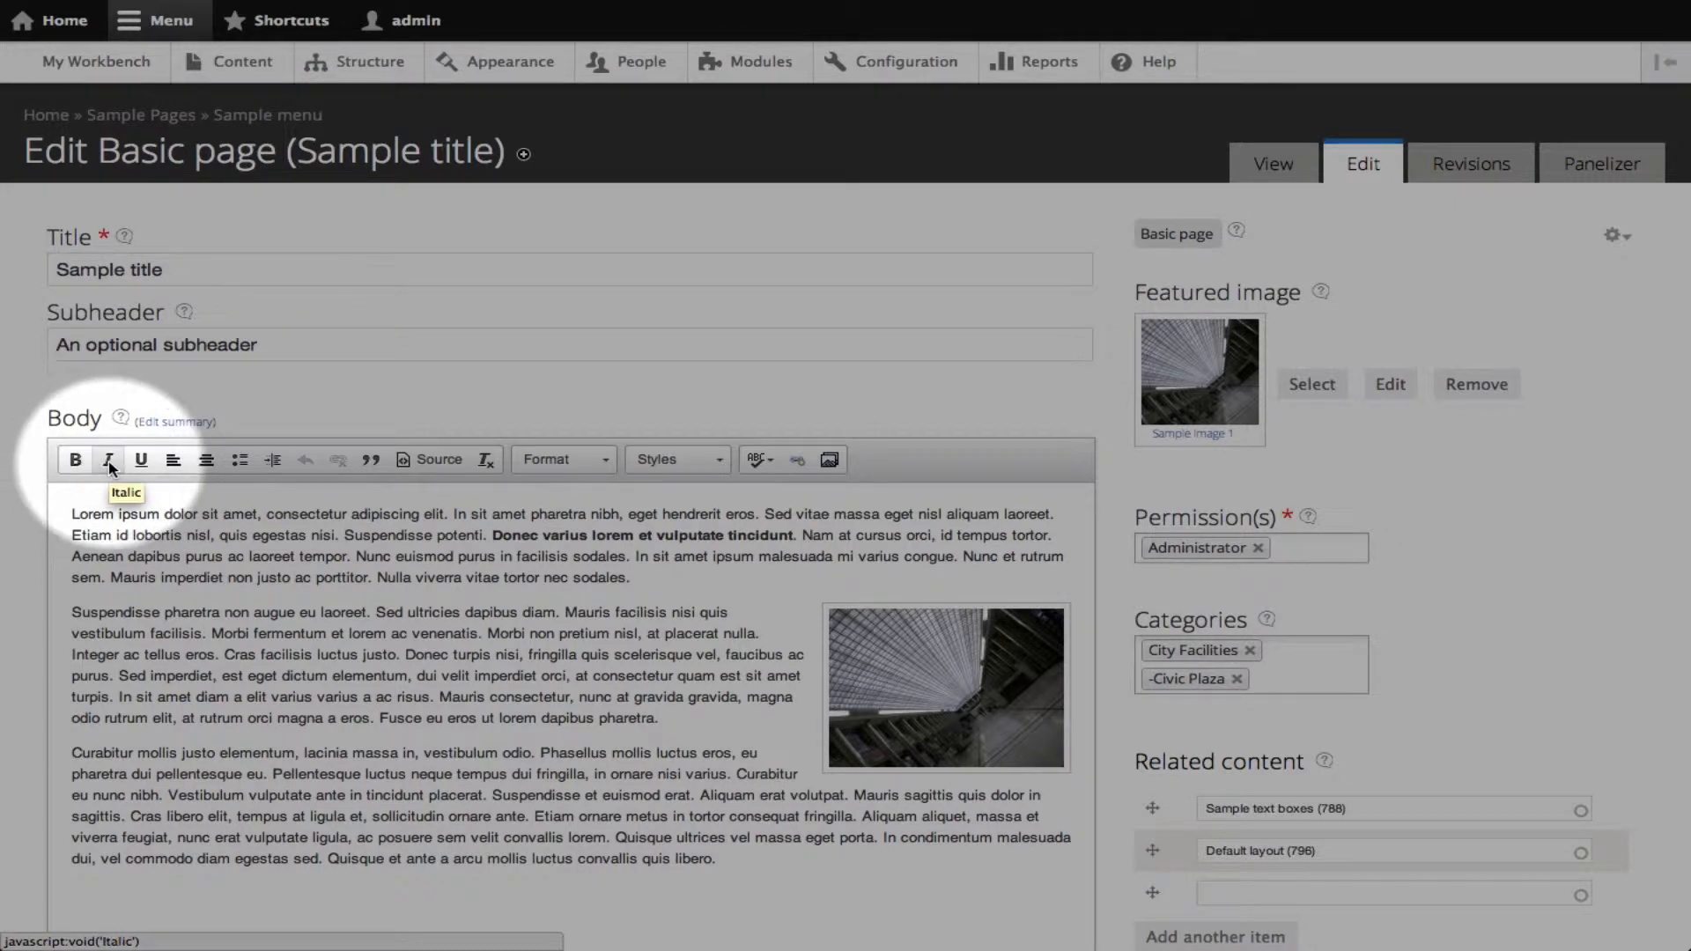
Split the second body paragraph before "Sed ultricies dapibus diam" and turn the new paragraph into a bulleted list item
{"action": "scroll", "coordinate": [288, 582], "scroll_direction": "down", "scroll_amount": 2}
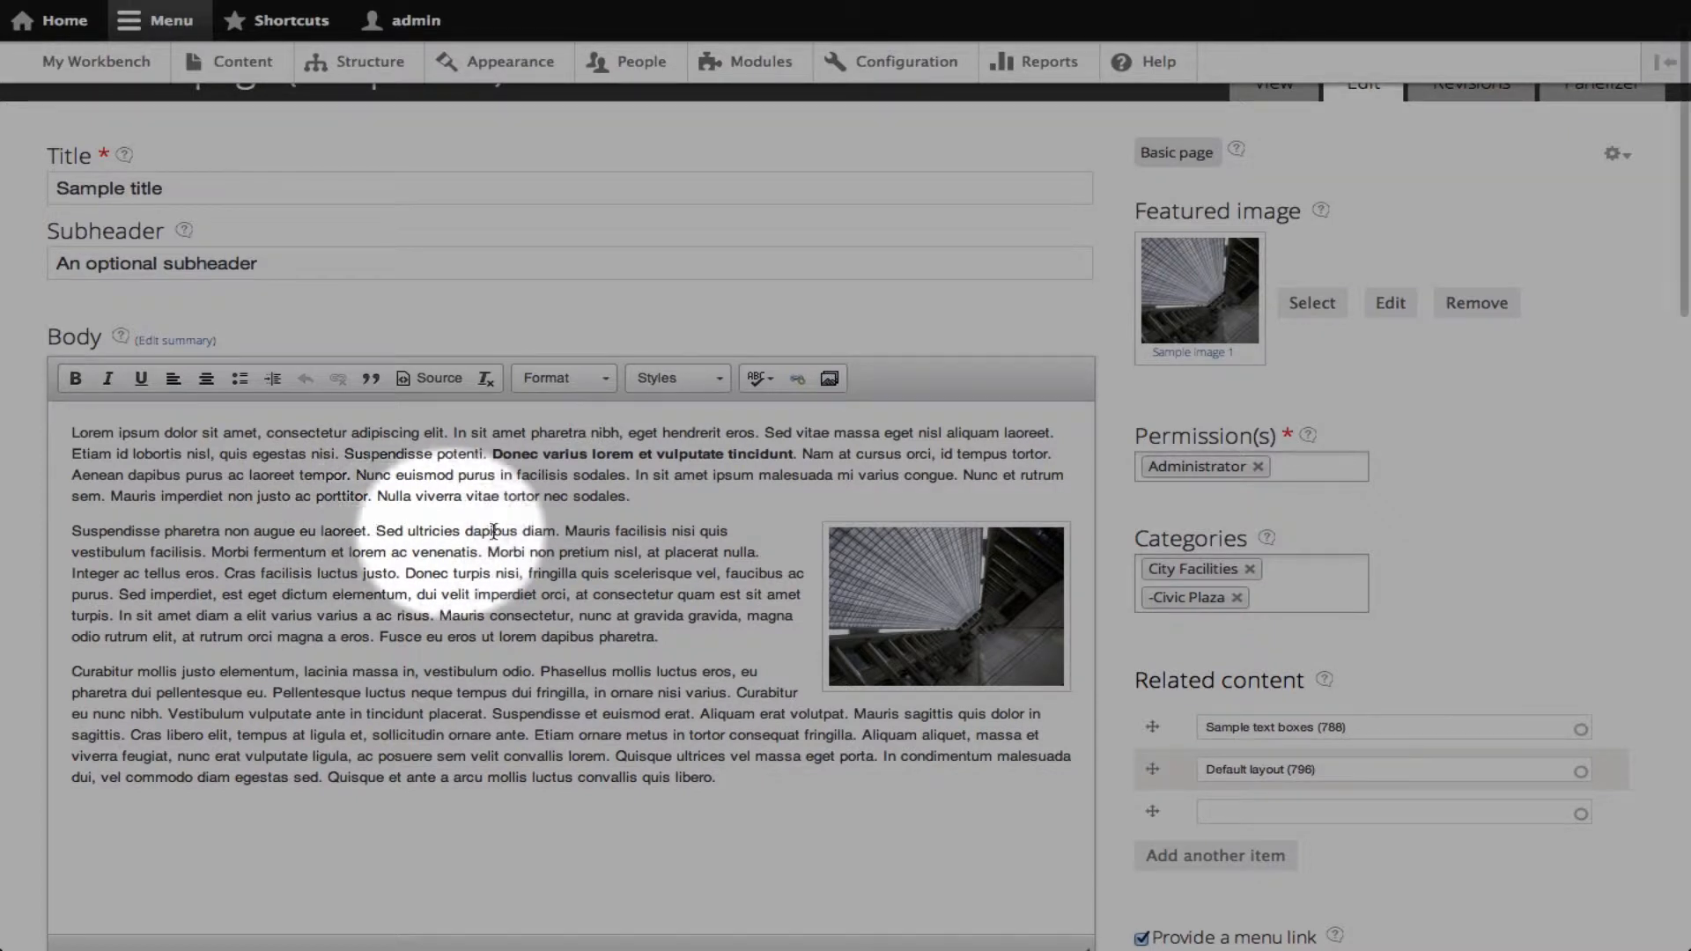
{"action": "left_click", "coordinate": [379, 531]}
{"action": "key", "text": "Return"}
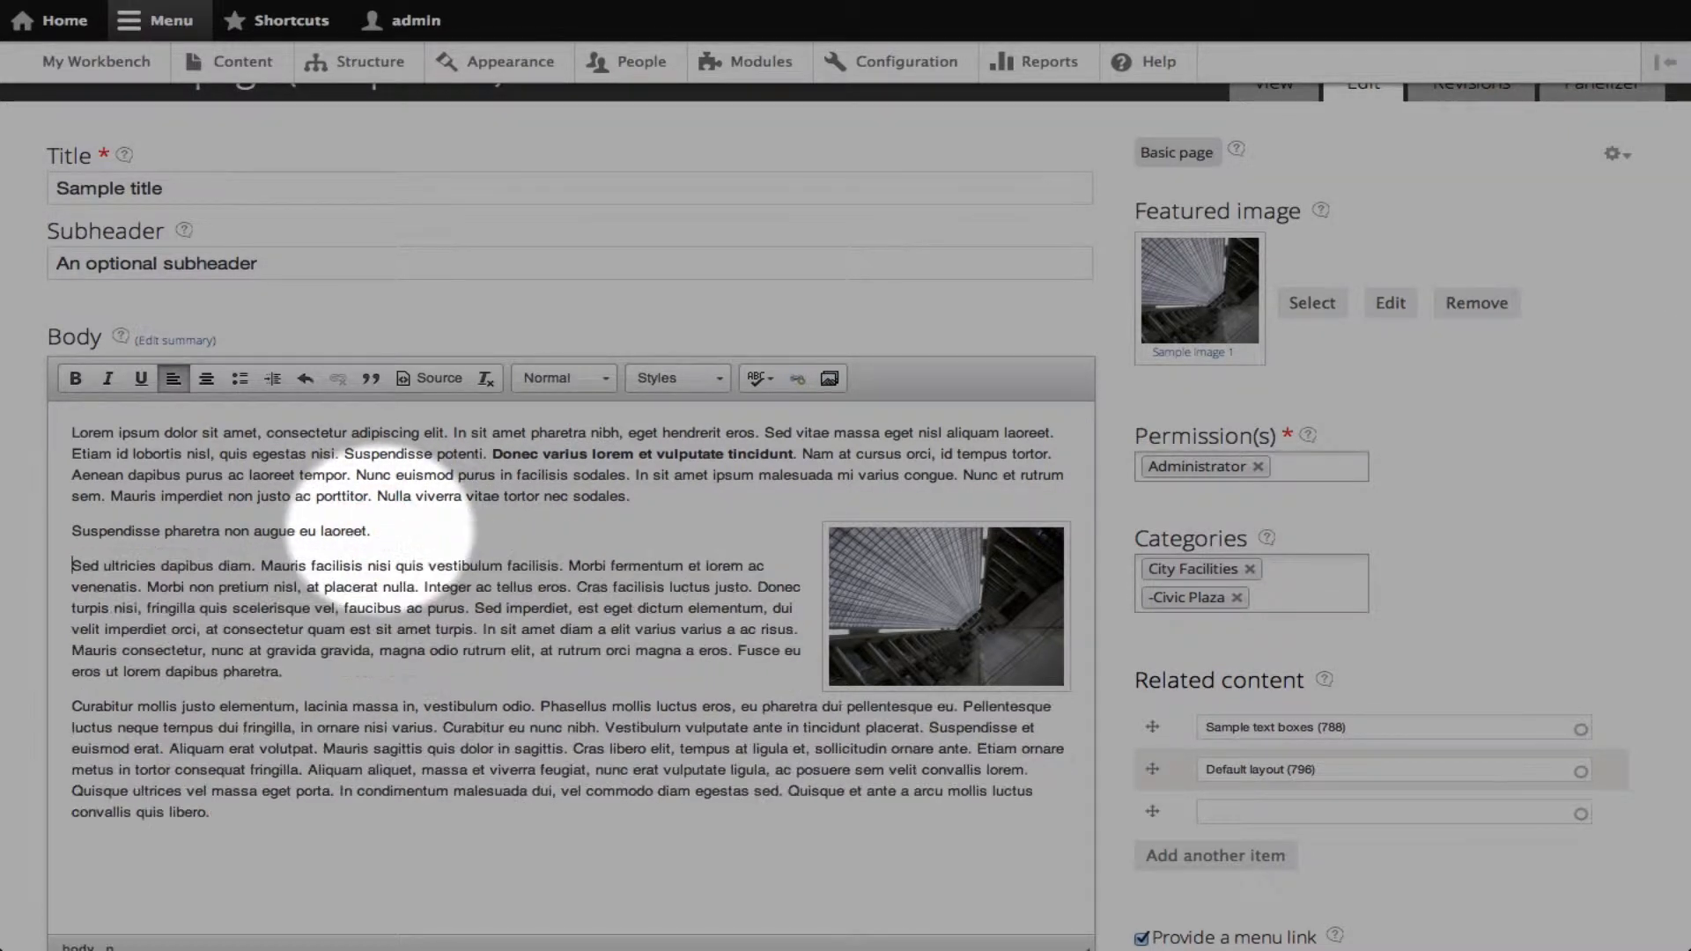
{"action": "left_click", "coordinate": [239, 378]}
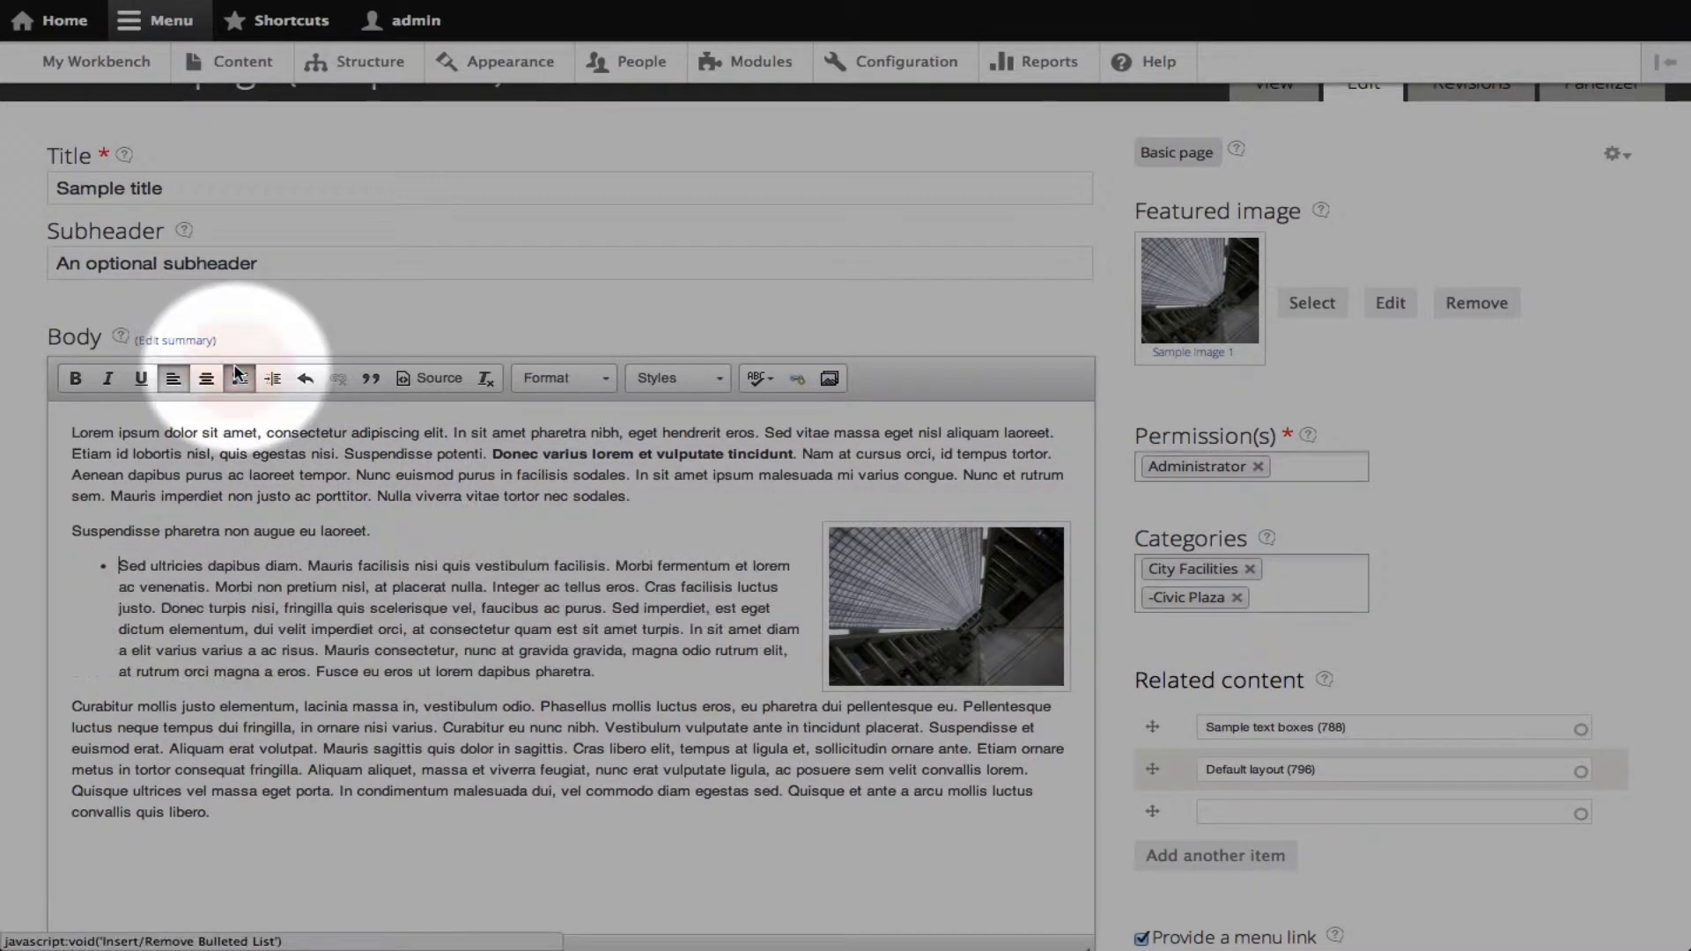
Break the bullet before "Mauris facilisis", "Morbi fermentum" and "Cras facilisis", and return the "Cras facilisis" item to a normal paragraph
{"action": "left_click", "coordinate": [306, 565]}
{"action": "key", "text": "Return"}
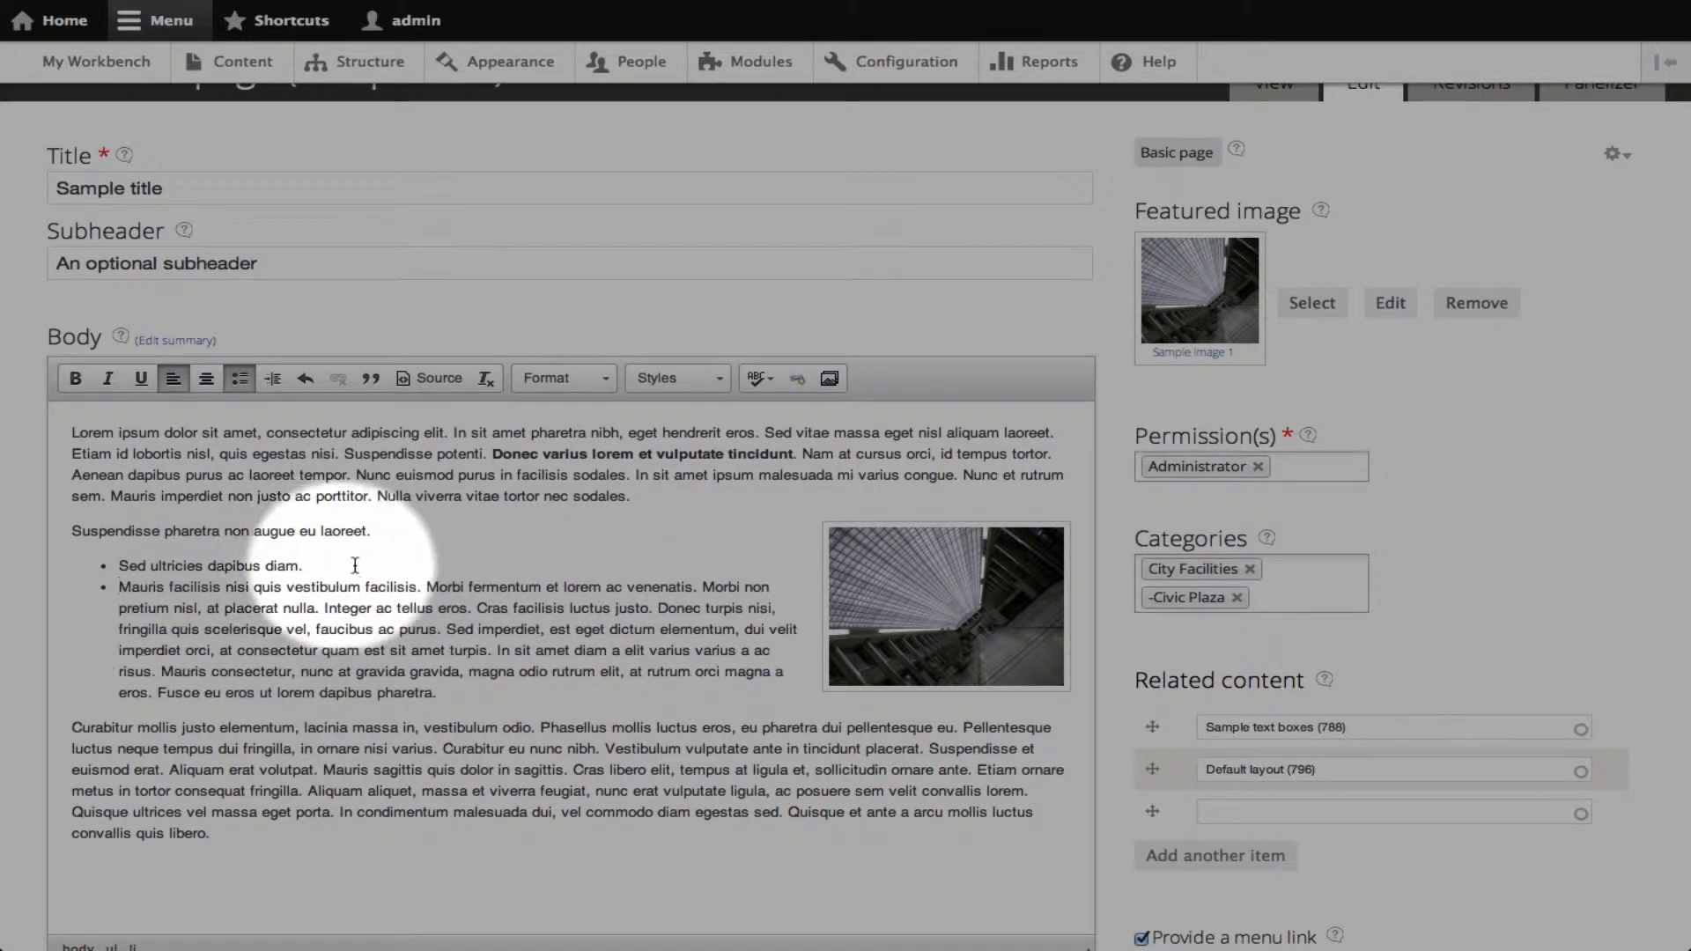
{"action": "left_click", "coordinate": [427, 588]}
{"action": "key", "text": "Return"}
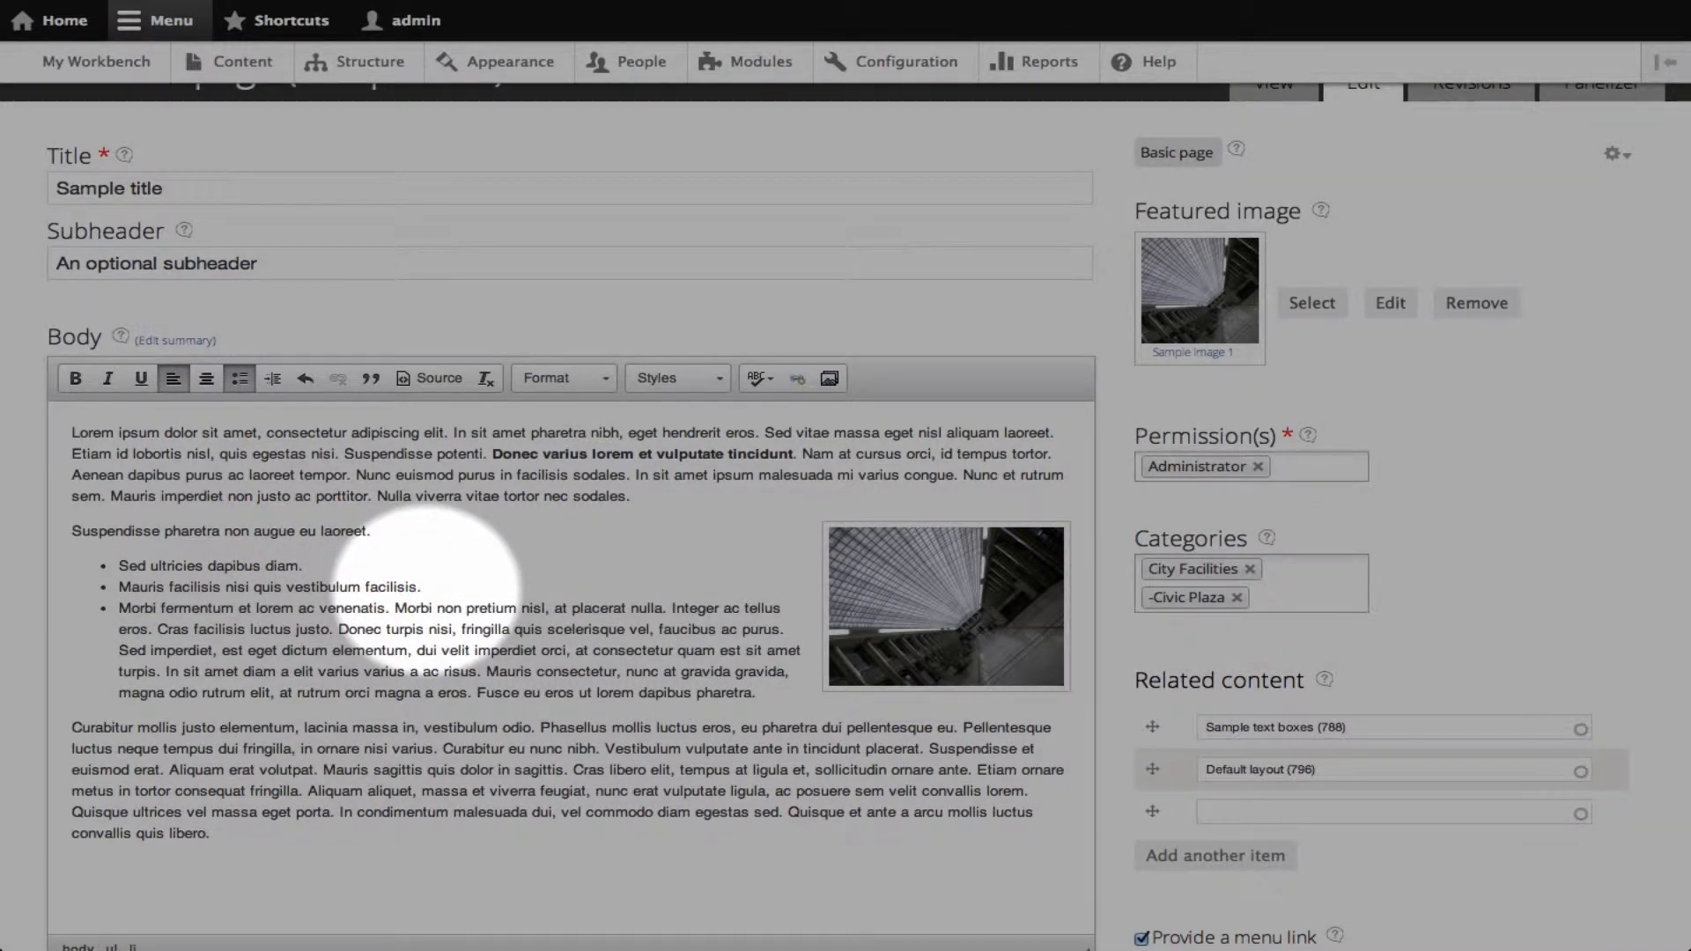
{"action": "left_click", "coordinate": [157, 628]}
{"action": "key", "text": "Return"}
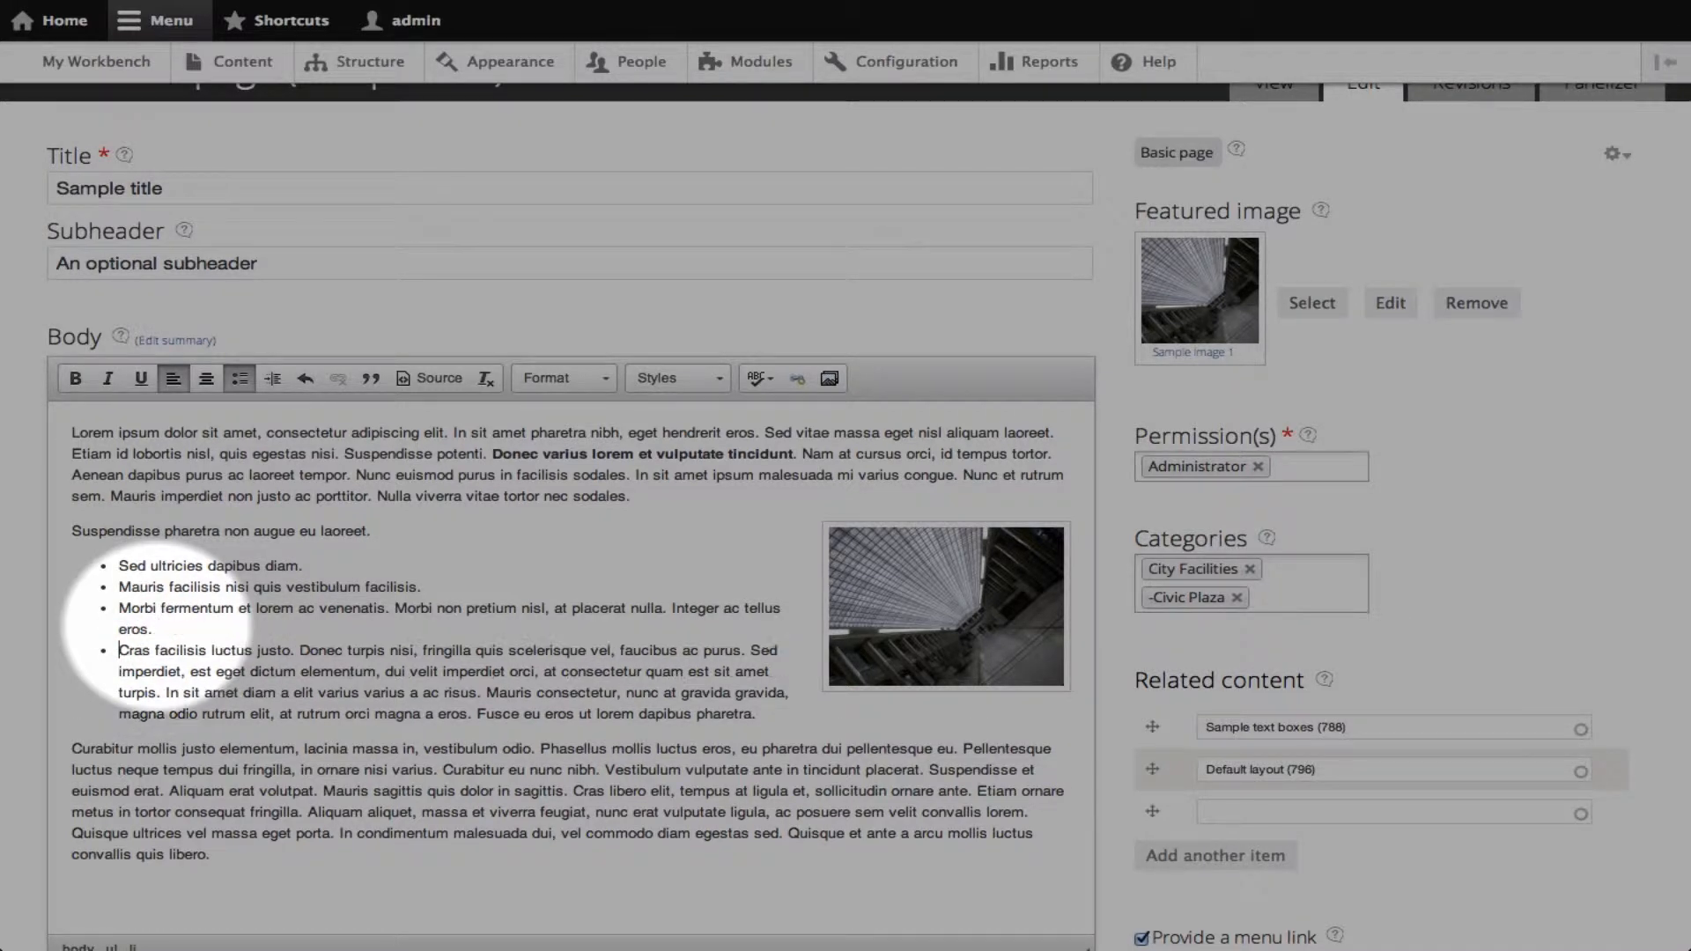
{"action": "left_click", "coordinate": [238, 378]}
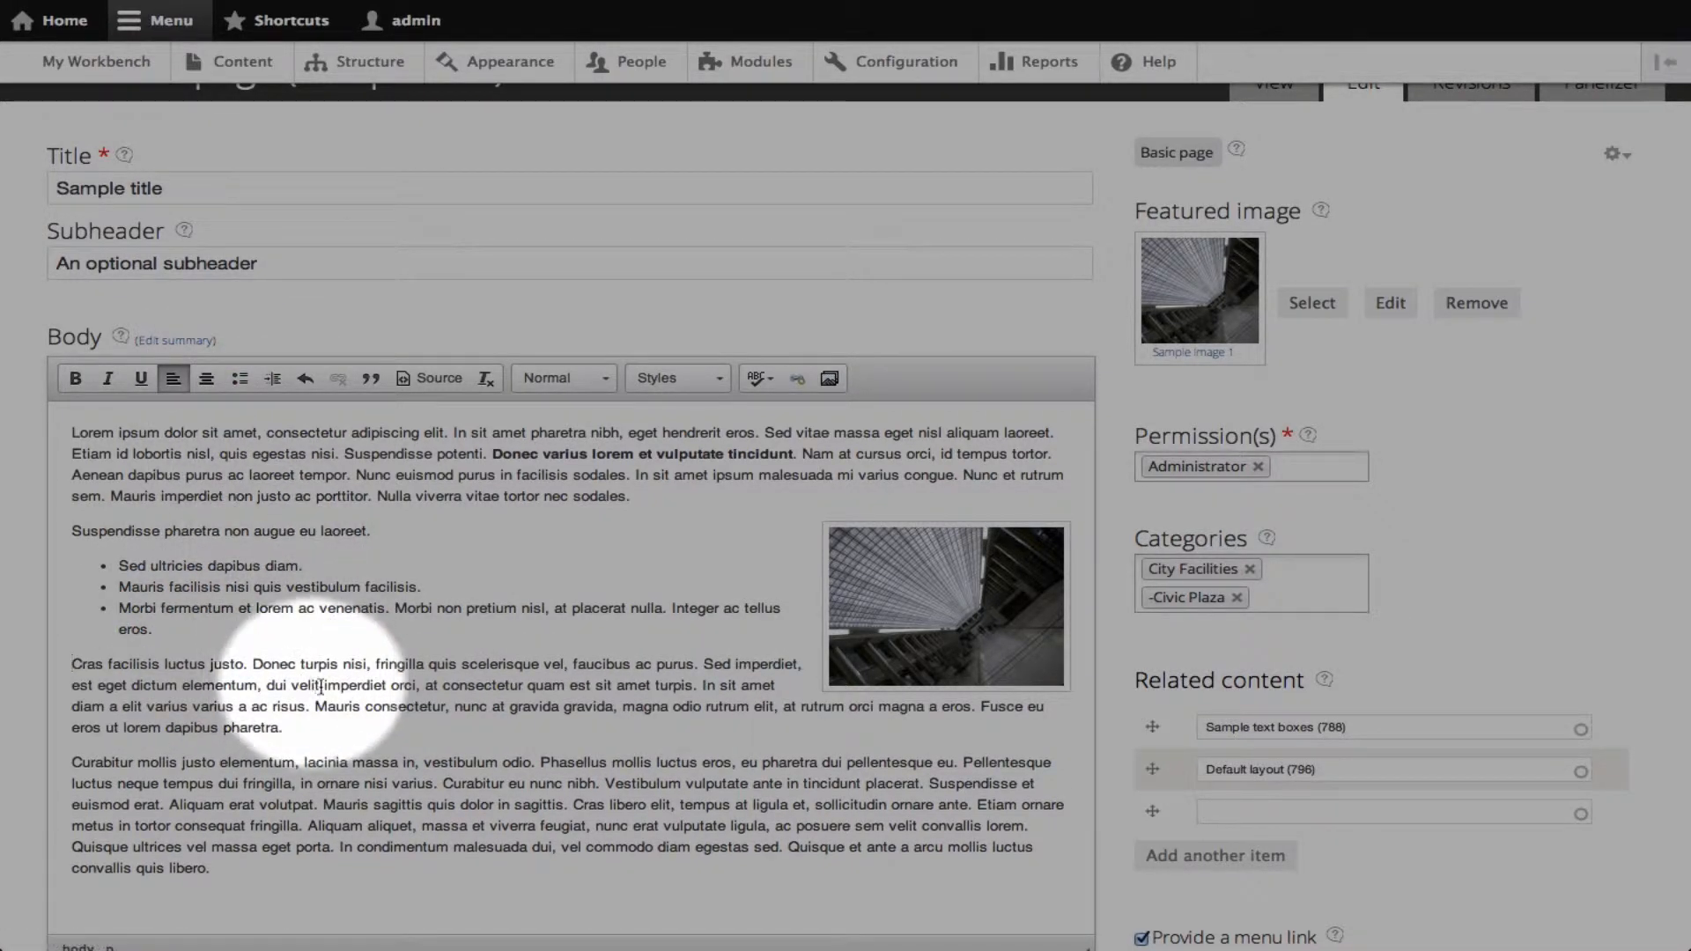
Split off the text from "Mauris consectetur" as its own paragraph and indent it as a block
{"action": "left_click", "coordinate": [316, 706]}
{"action": "key", "text": "Return"}
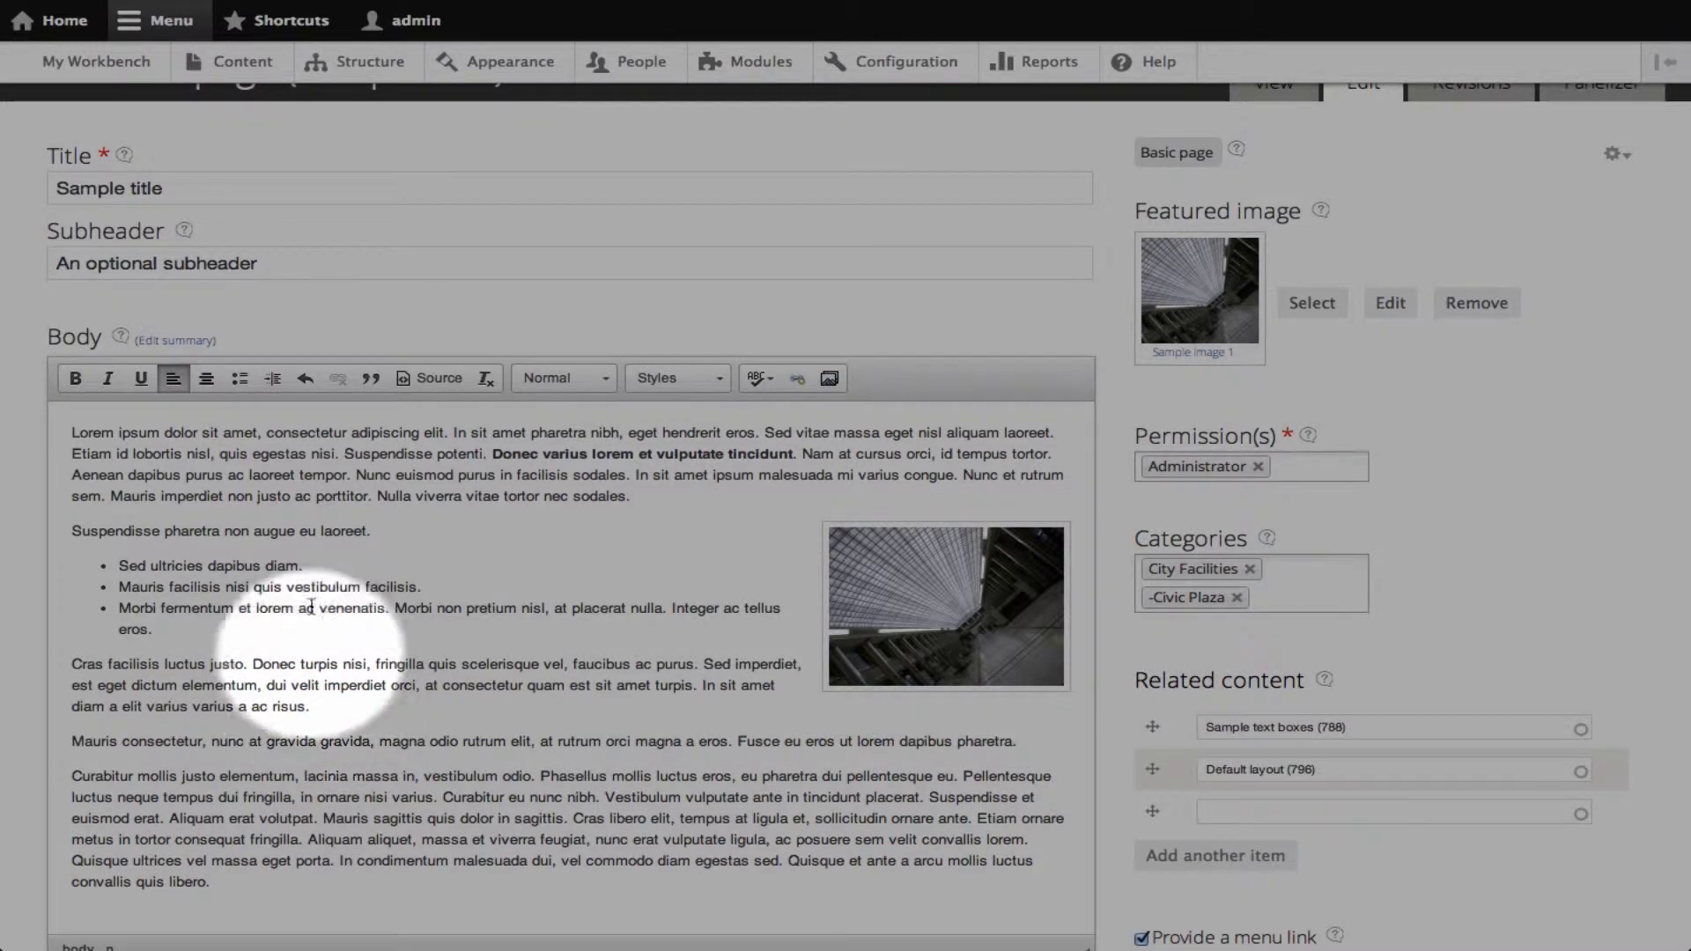
{"action": "left_click", "coordinate": [271, 391]}
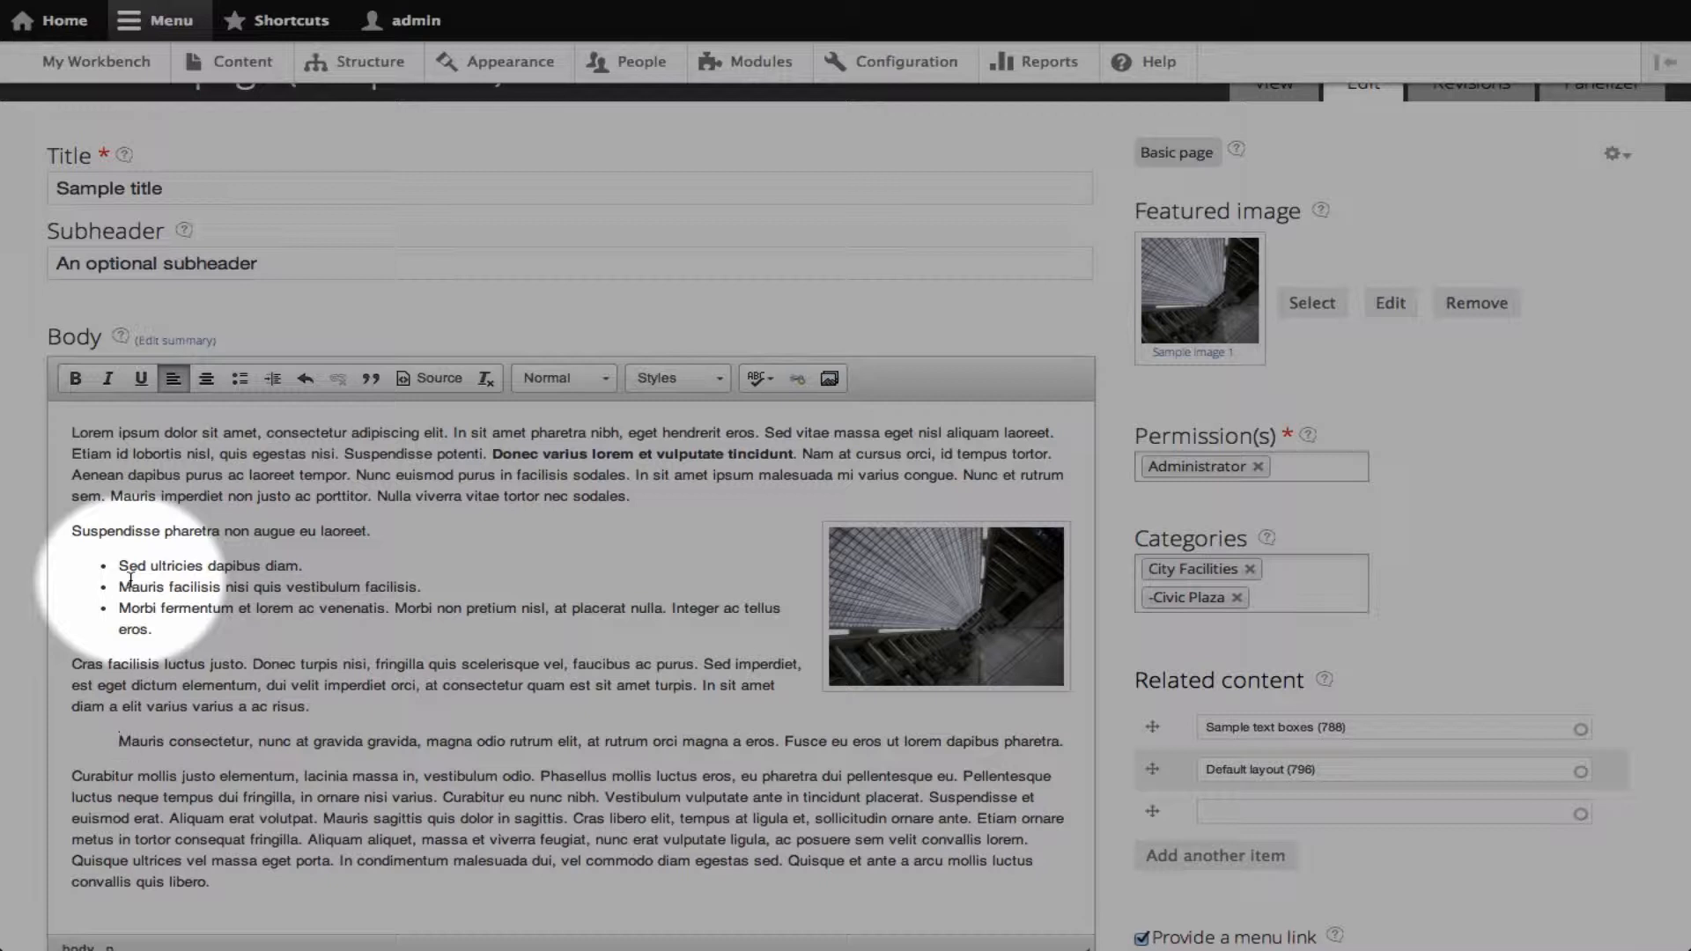
Link "Nunc euismod purus in facilisis sodales" to the internal Default layout page, found by searching "Defa", with target None
{"action": "scroll", "coordinate": [141, 581], "scroll_direction": "up", "scroll_amount": 1}
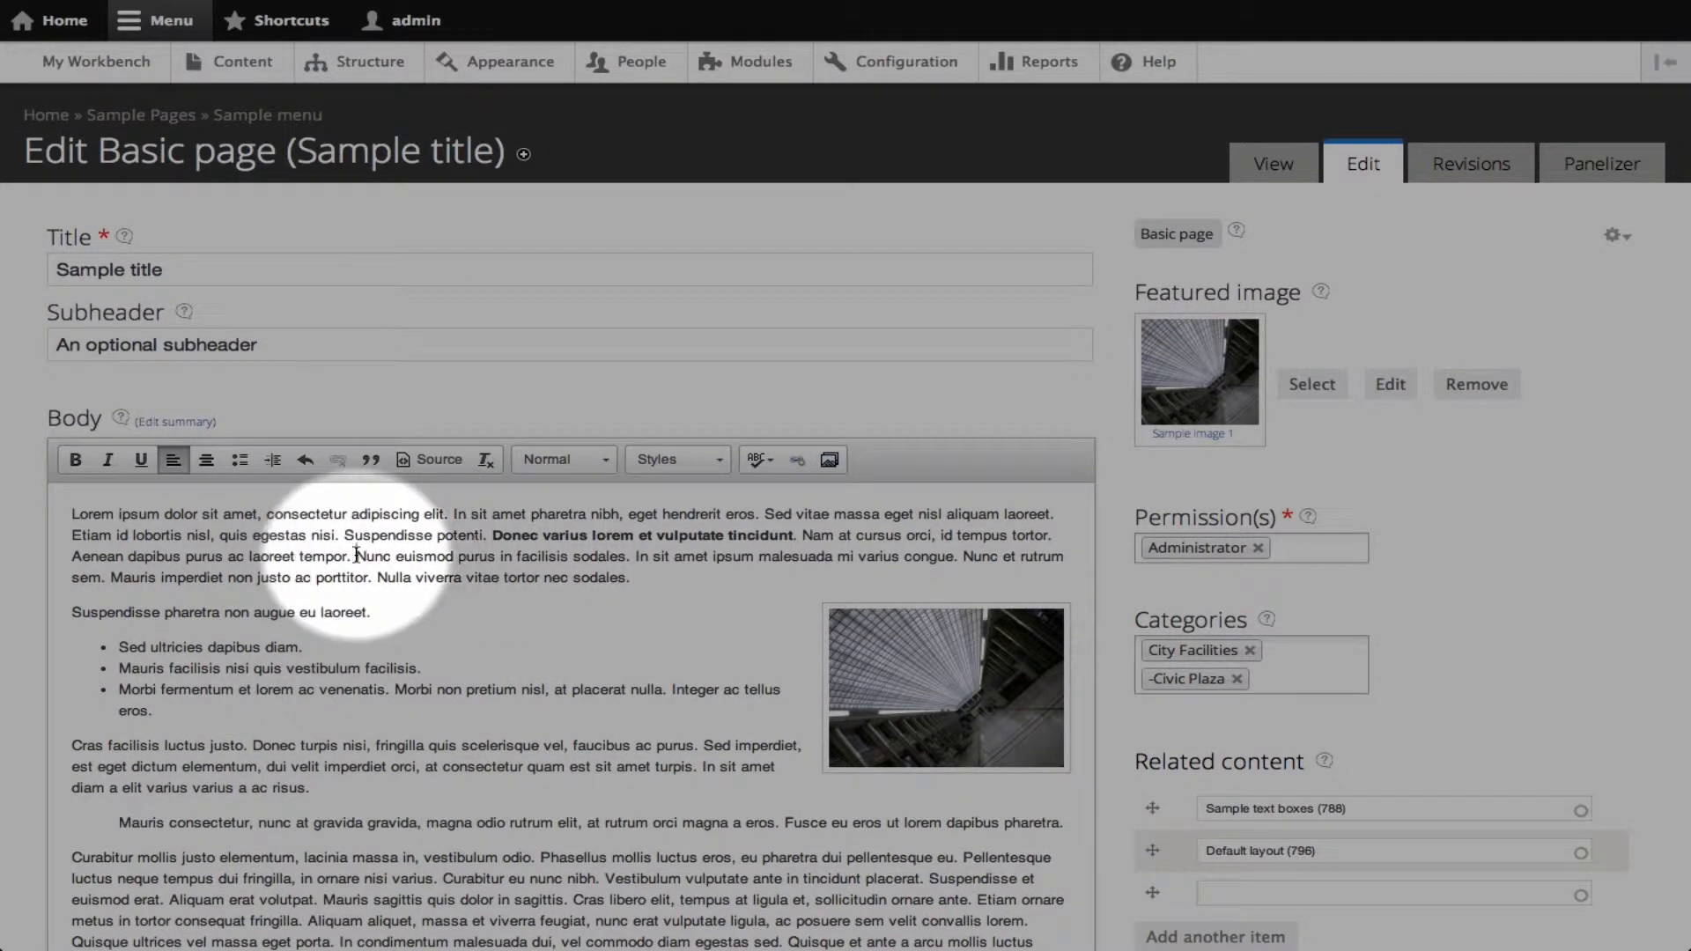
{"action": "left_click_drag", "start_coordinate": [355, 555], "coordinate": [619, 556]}
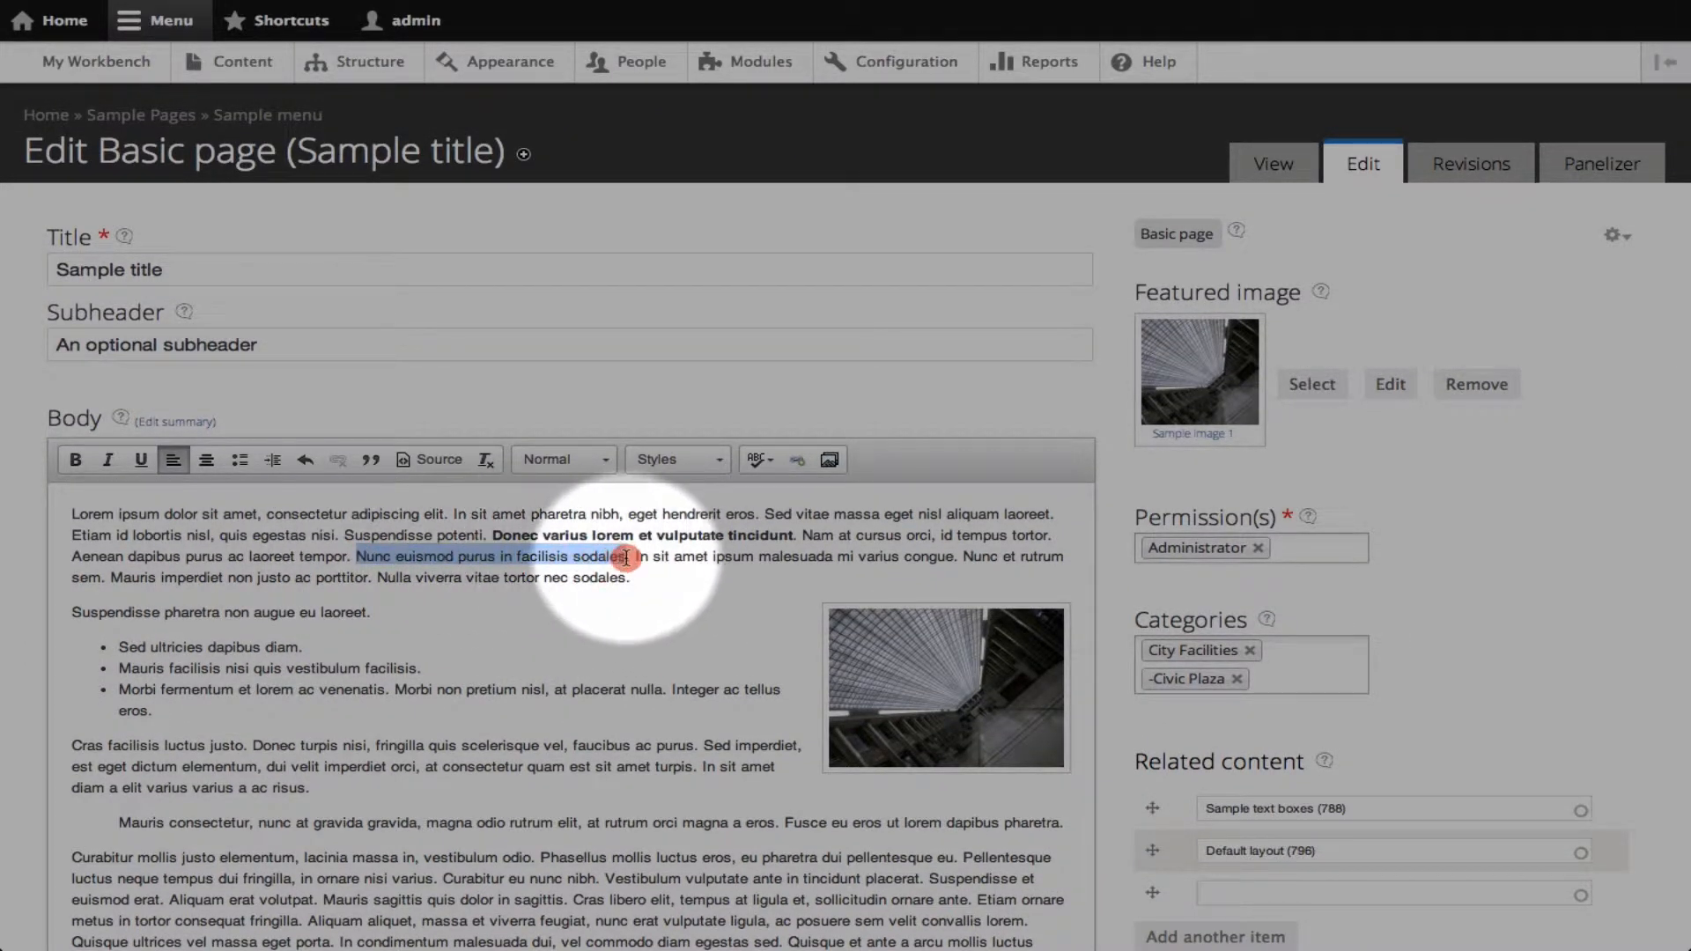
{"action": "left_click", "coordinate": [798, 459]}
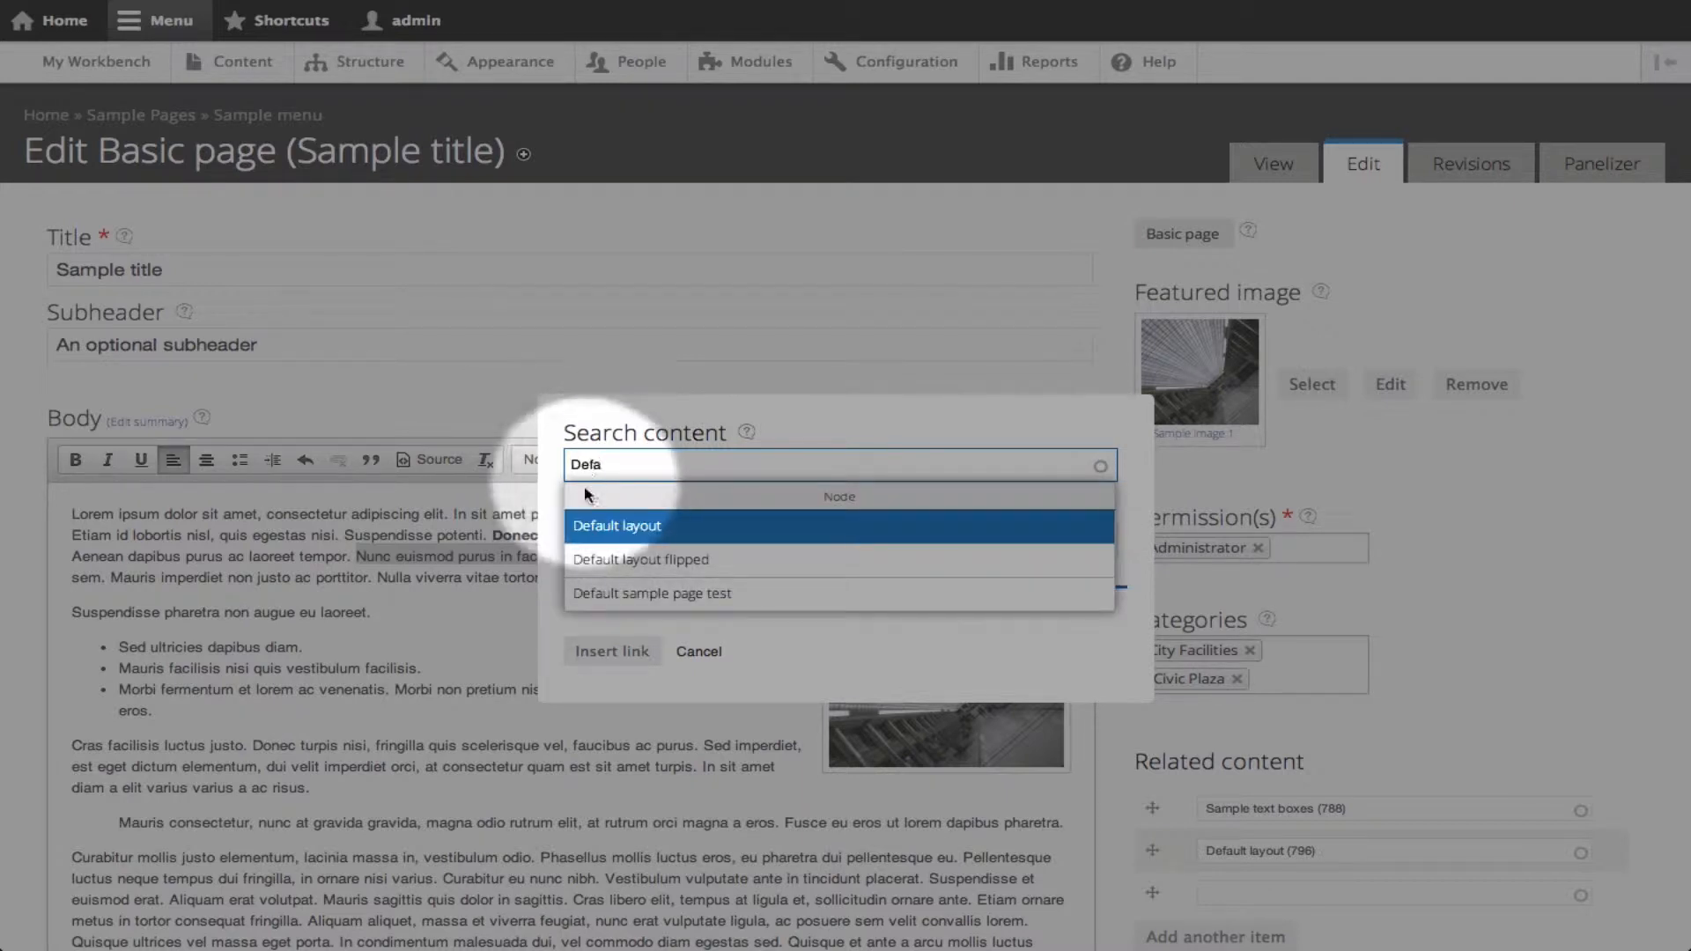
{"action": "left_click", "coordinate": [604, 531]}
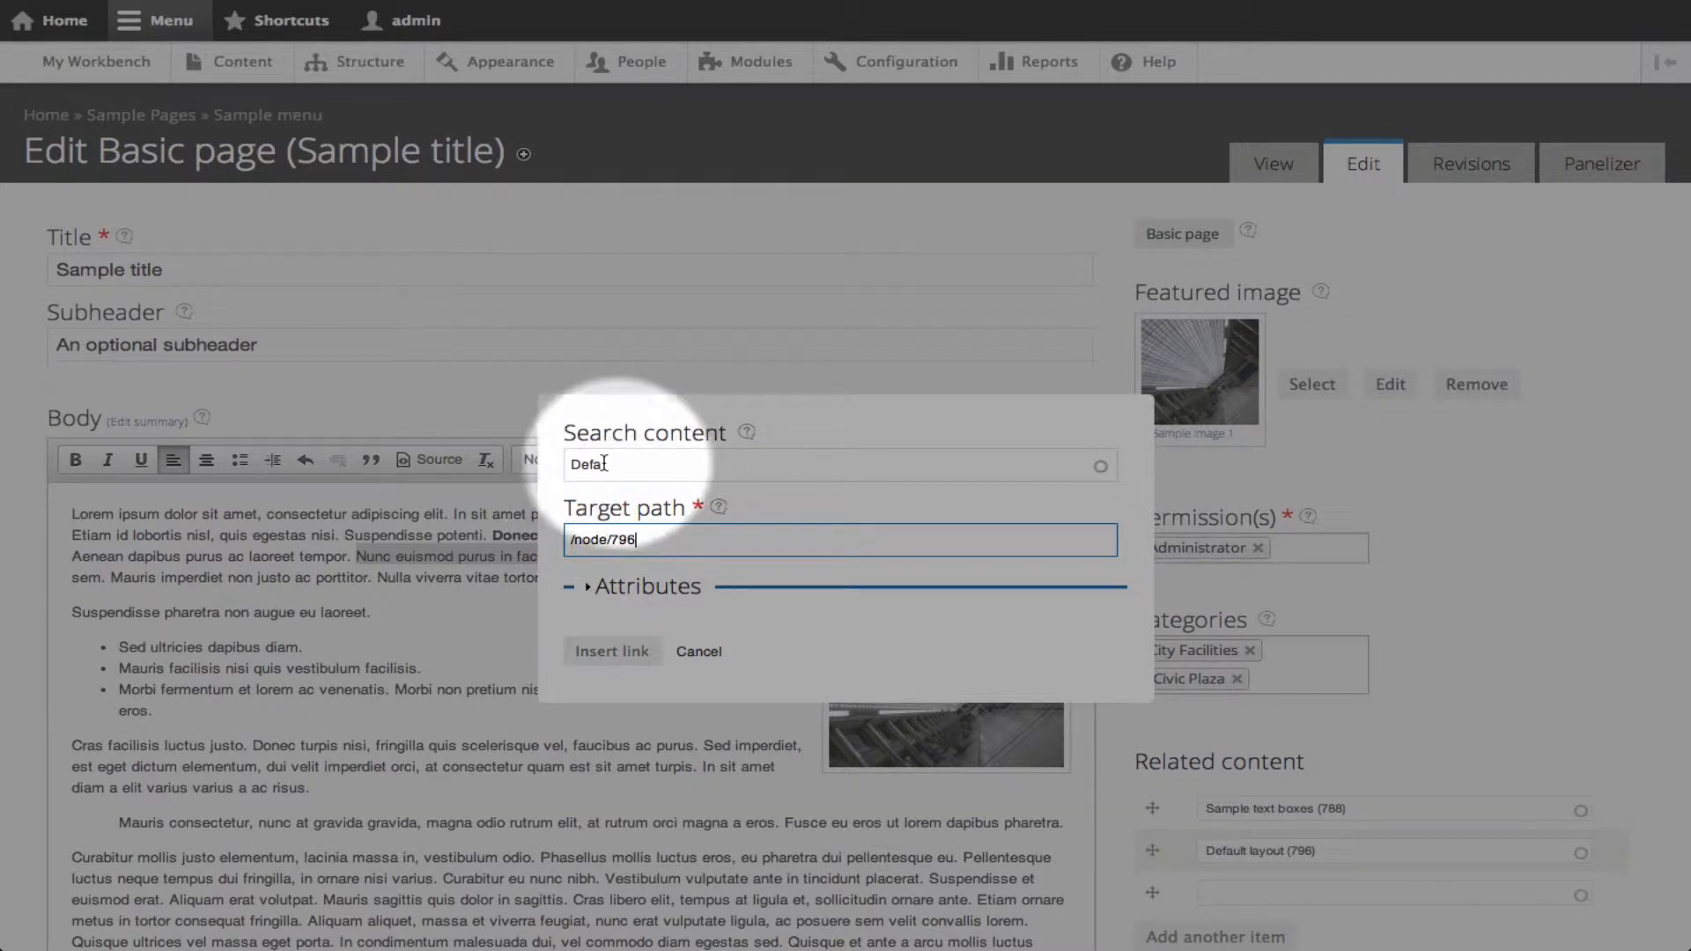
{"action": "left_click", "coordinate": [640, 588]}
{"action": "left_click", "coordinate": [649, 652]}
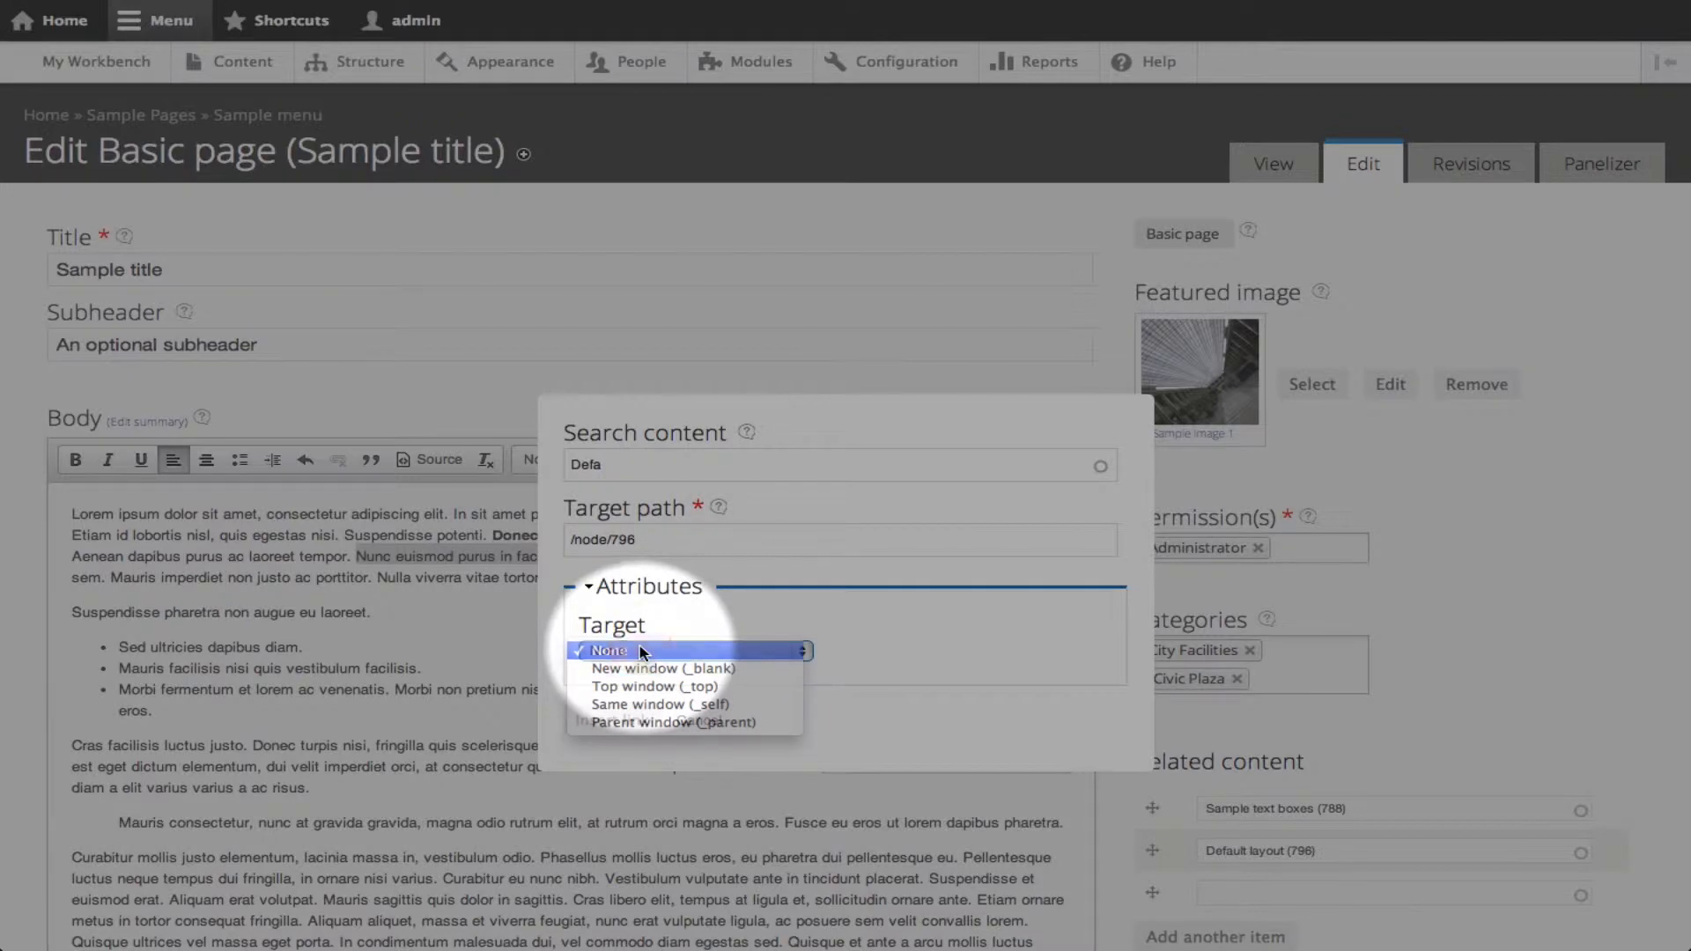
{"action": "left_click", "coordinate": [640, 650]}
{"action": "left_click", "coordinate": [613, 720]}
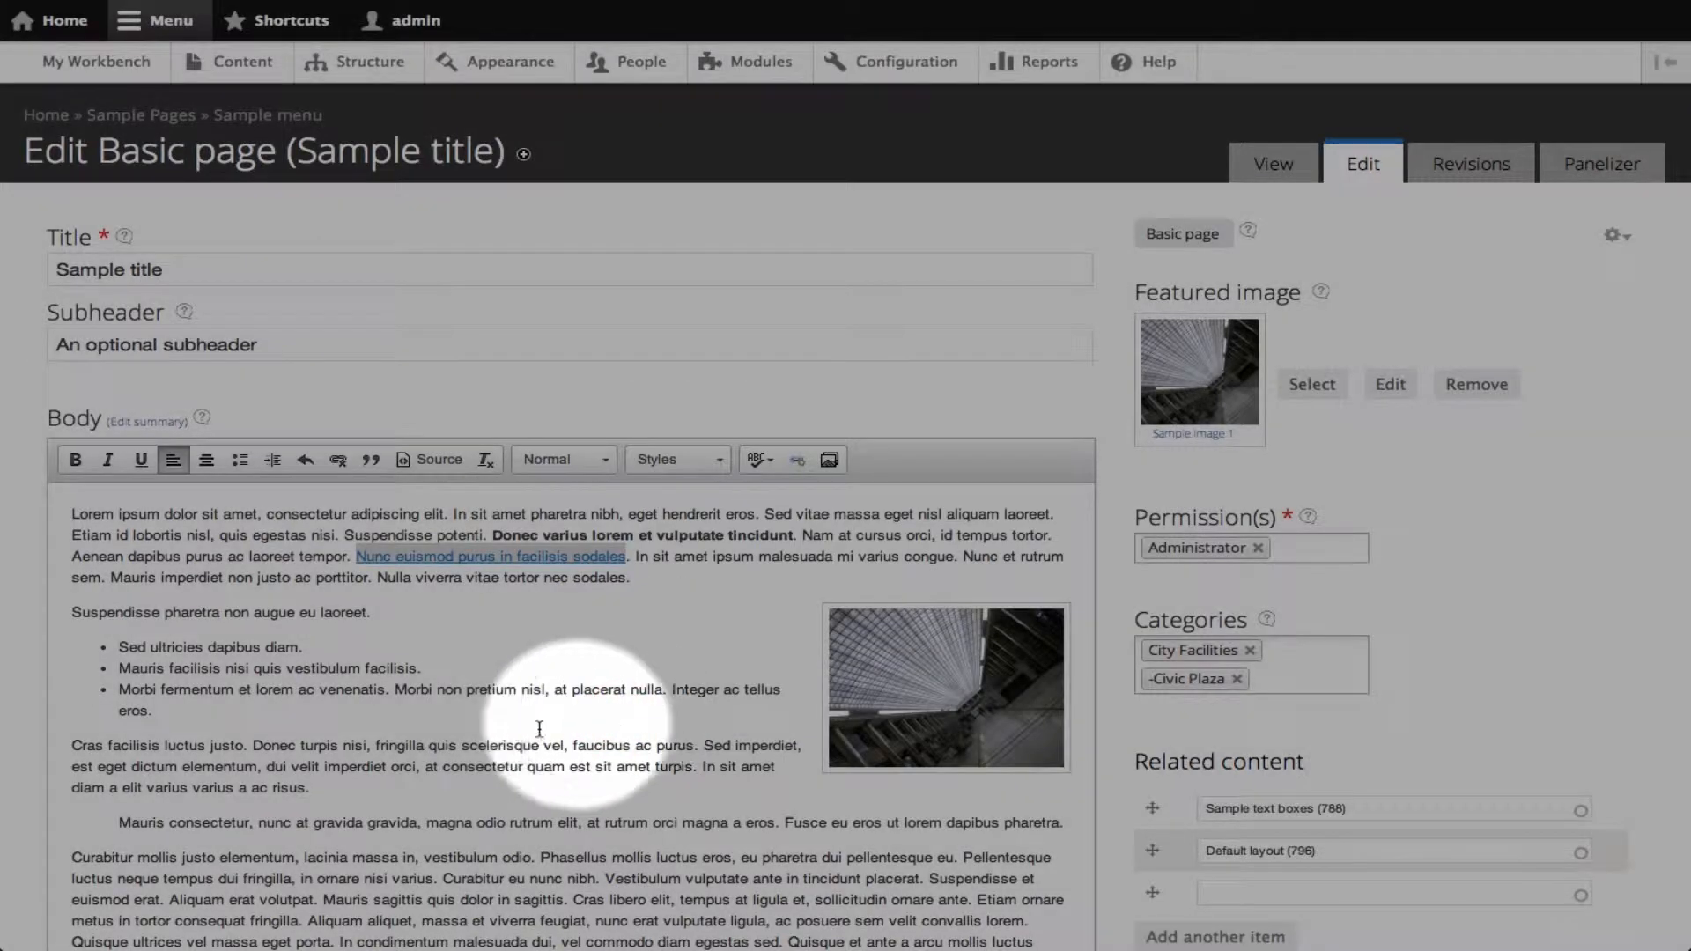
Link "magna odio rutrum elit" in the indented paragraph to google.com with the target New window (_blank)
{"action": "scroll", "coordinate": [528, 745], "scroll_direction": "down", "scroll_amount": 1}
{"action": "left_click_drag", "start_coordinate": [426, 751], "coordinate": [579, 753]}
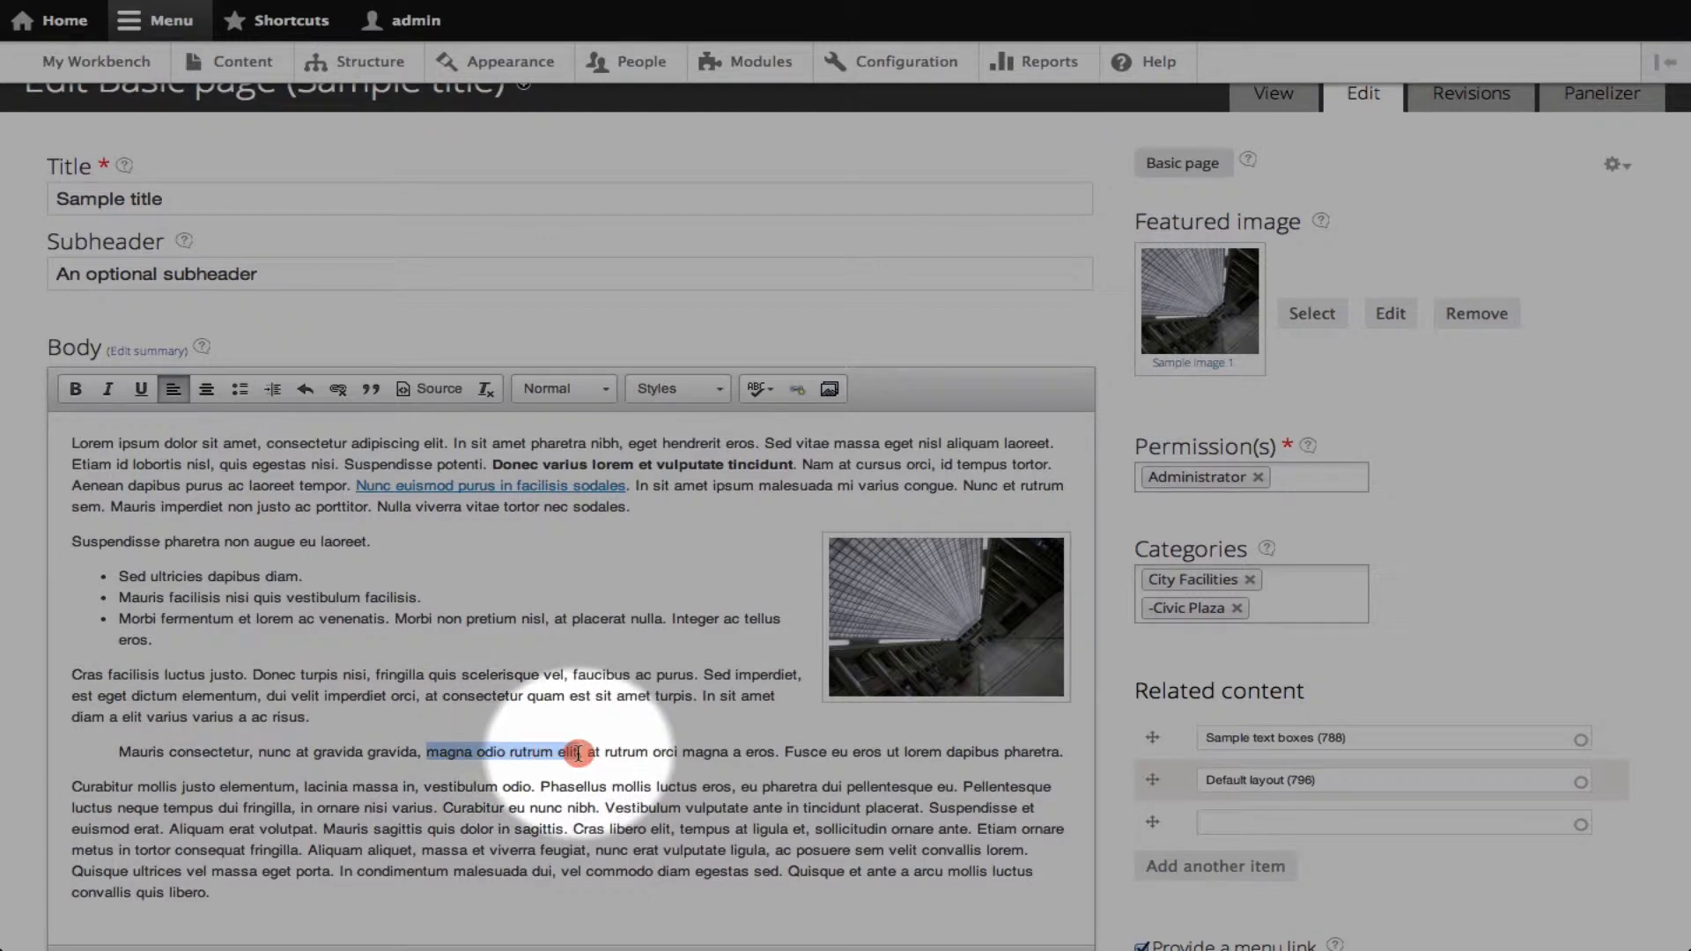
{"action": "left_click", "coordinate": [797, 389]}
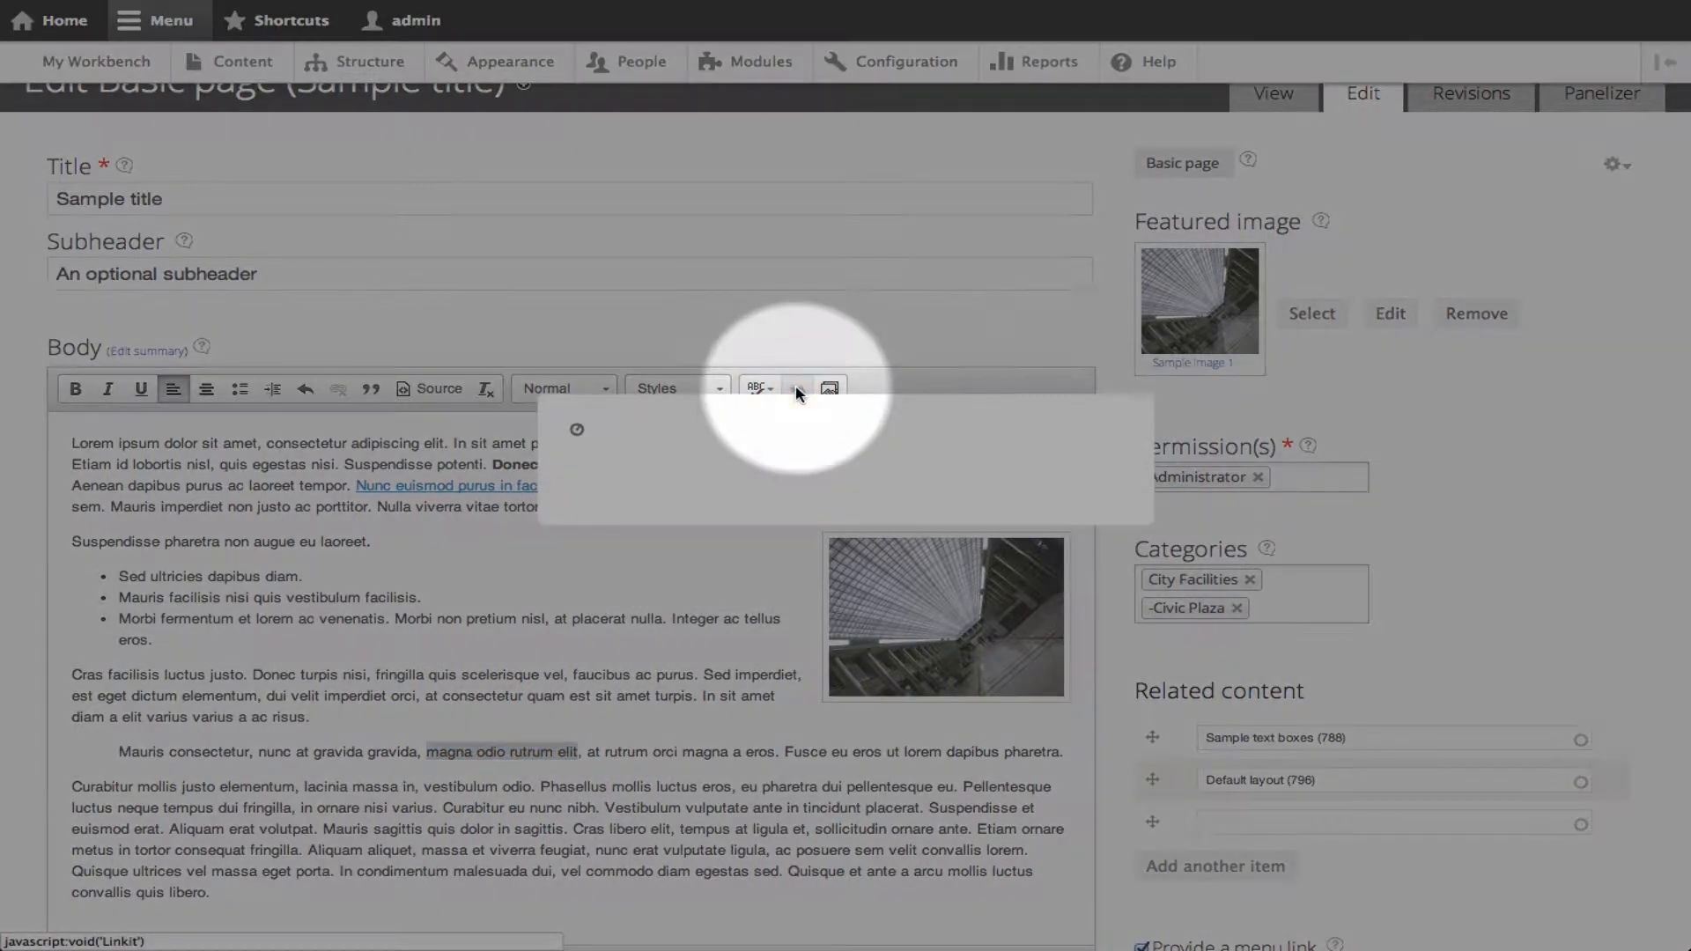
{"action": "left_click", "coordinate": [621, 540]}
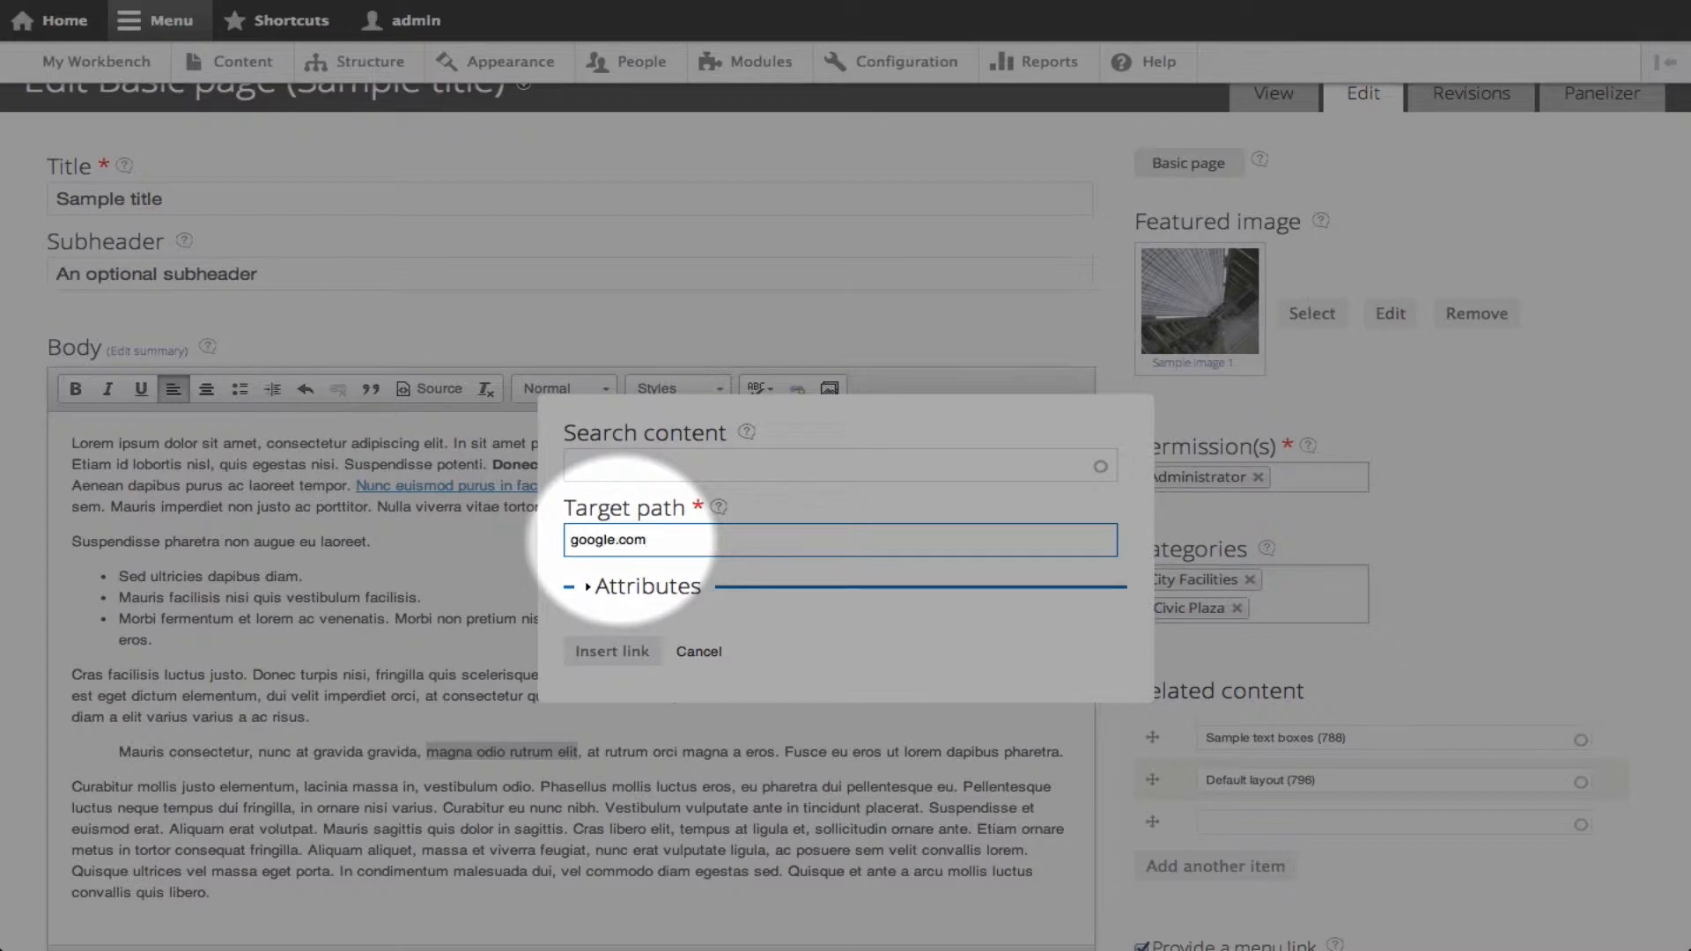
{"action": "left_click", "coordinate": [606, 587]}
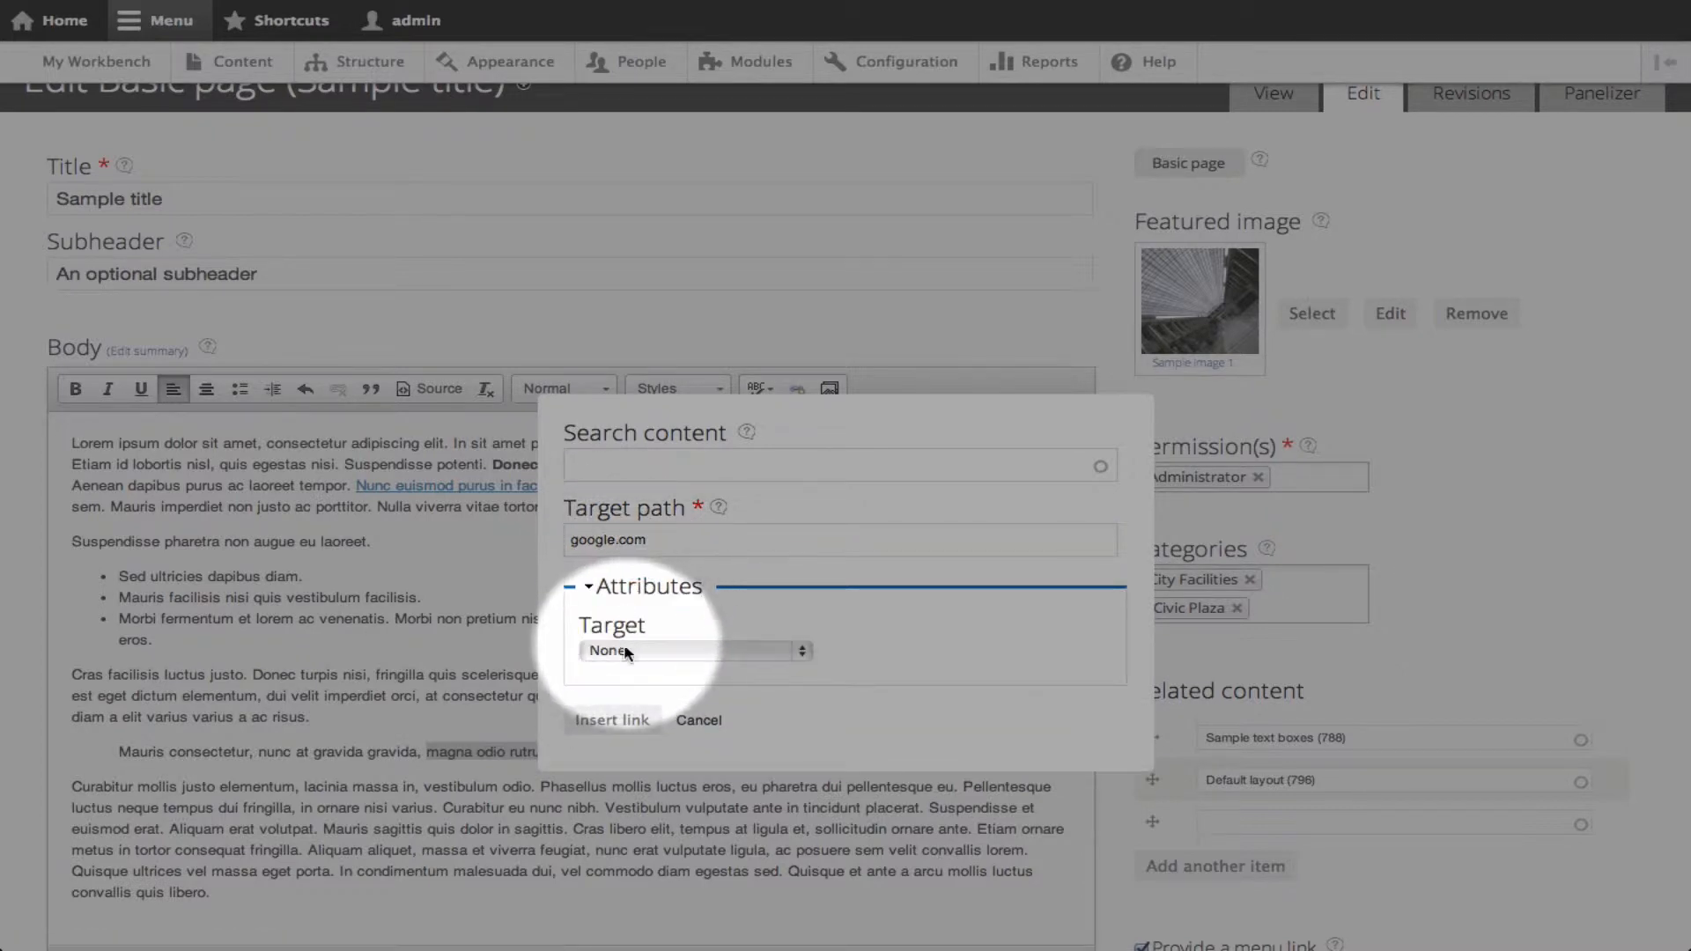
{"action": "left_click", "coordinate": [626, 652]}
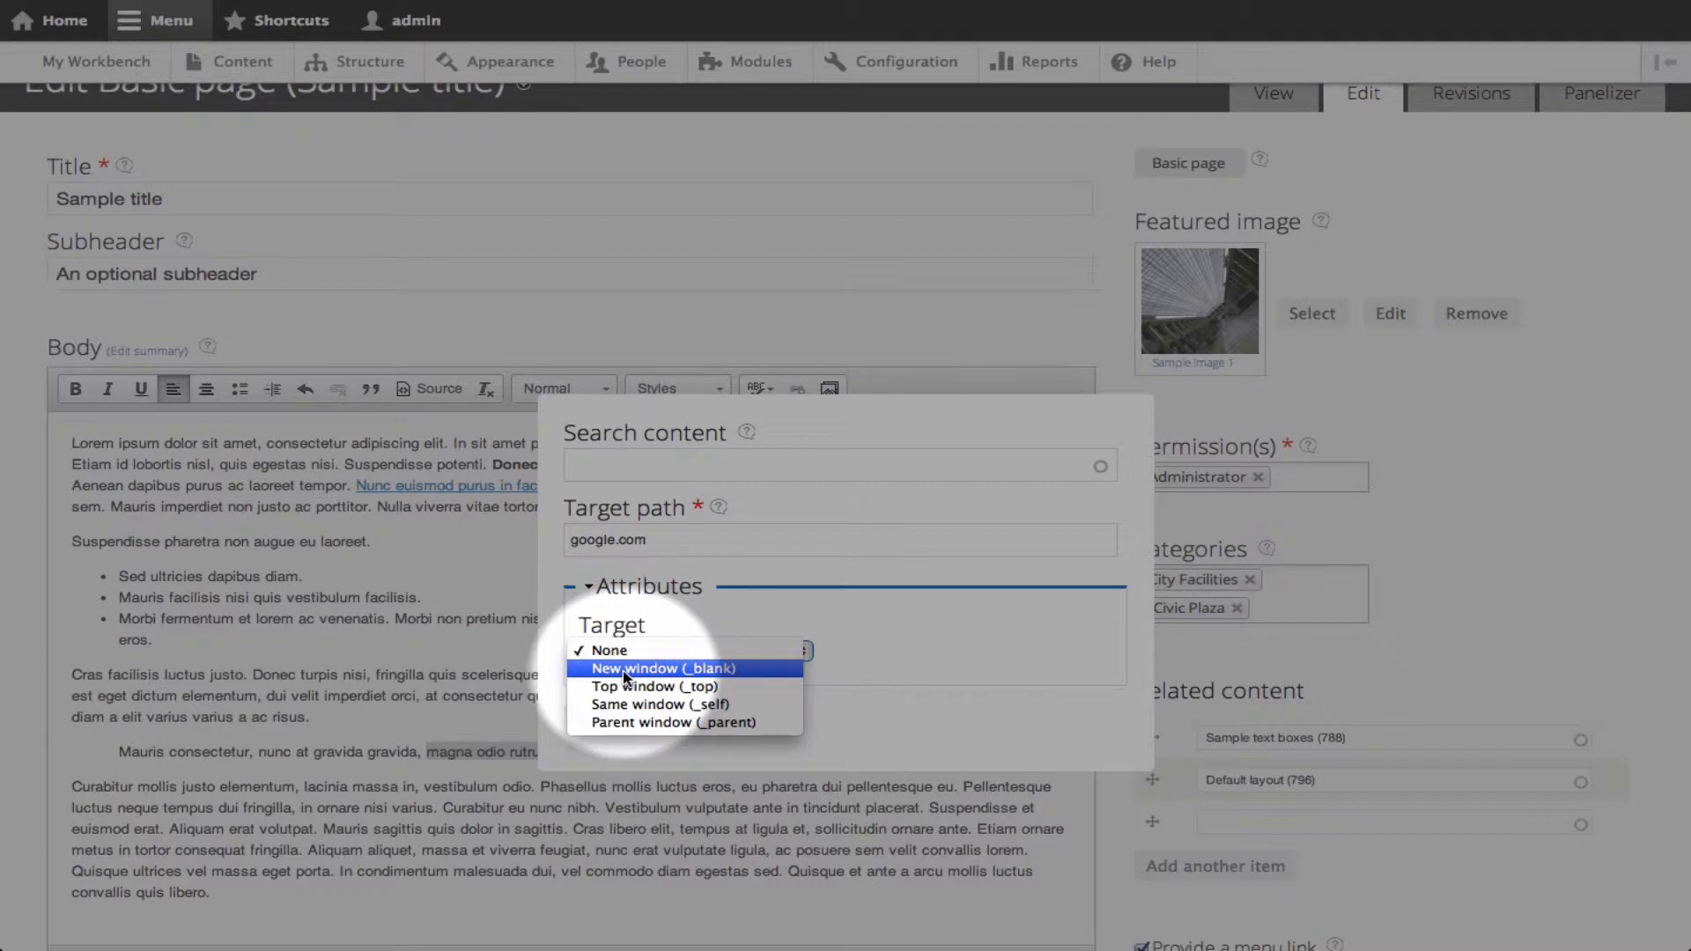
{"action": "left_click", "coordinate": [624, 670]}
{"action": "left_click", "coordinate": [617, 716]}
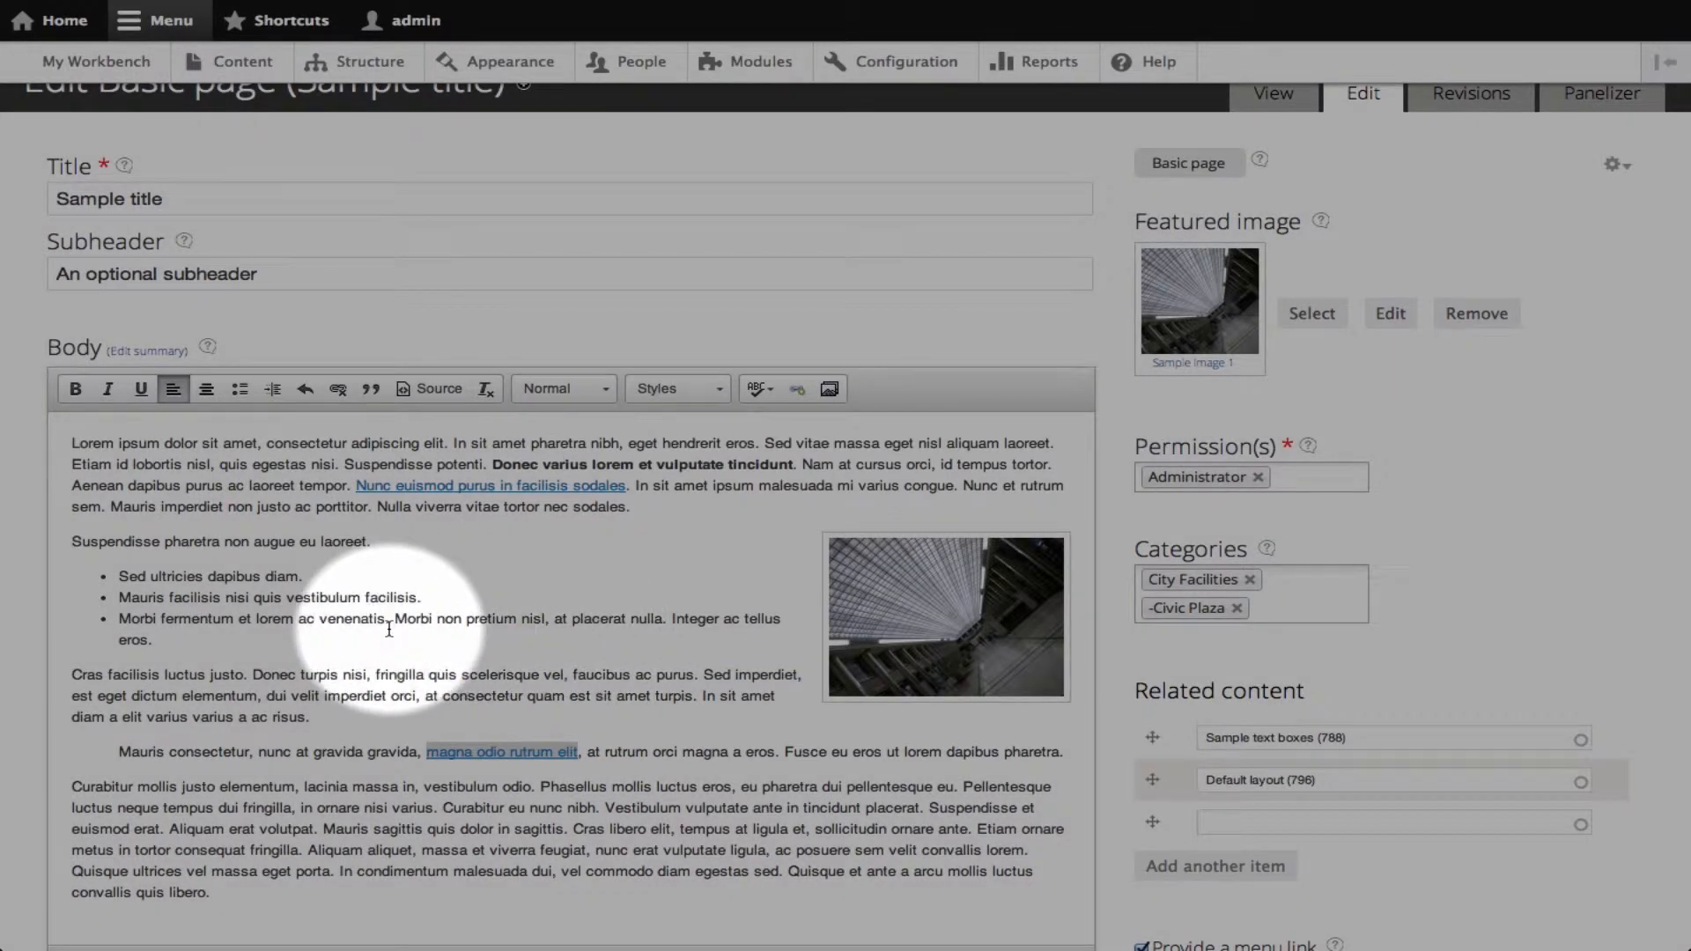
Delete the existing image from the body text
{"action": "scroll", "coordinate": [643, 606], "scroll_direction": "up", "scroll_amount": 1}
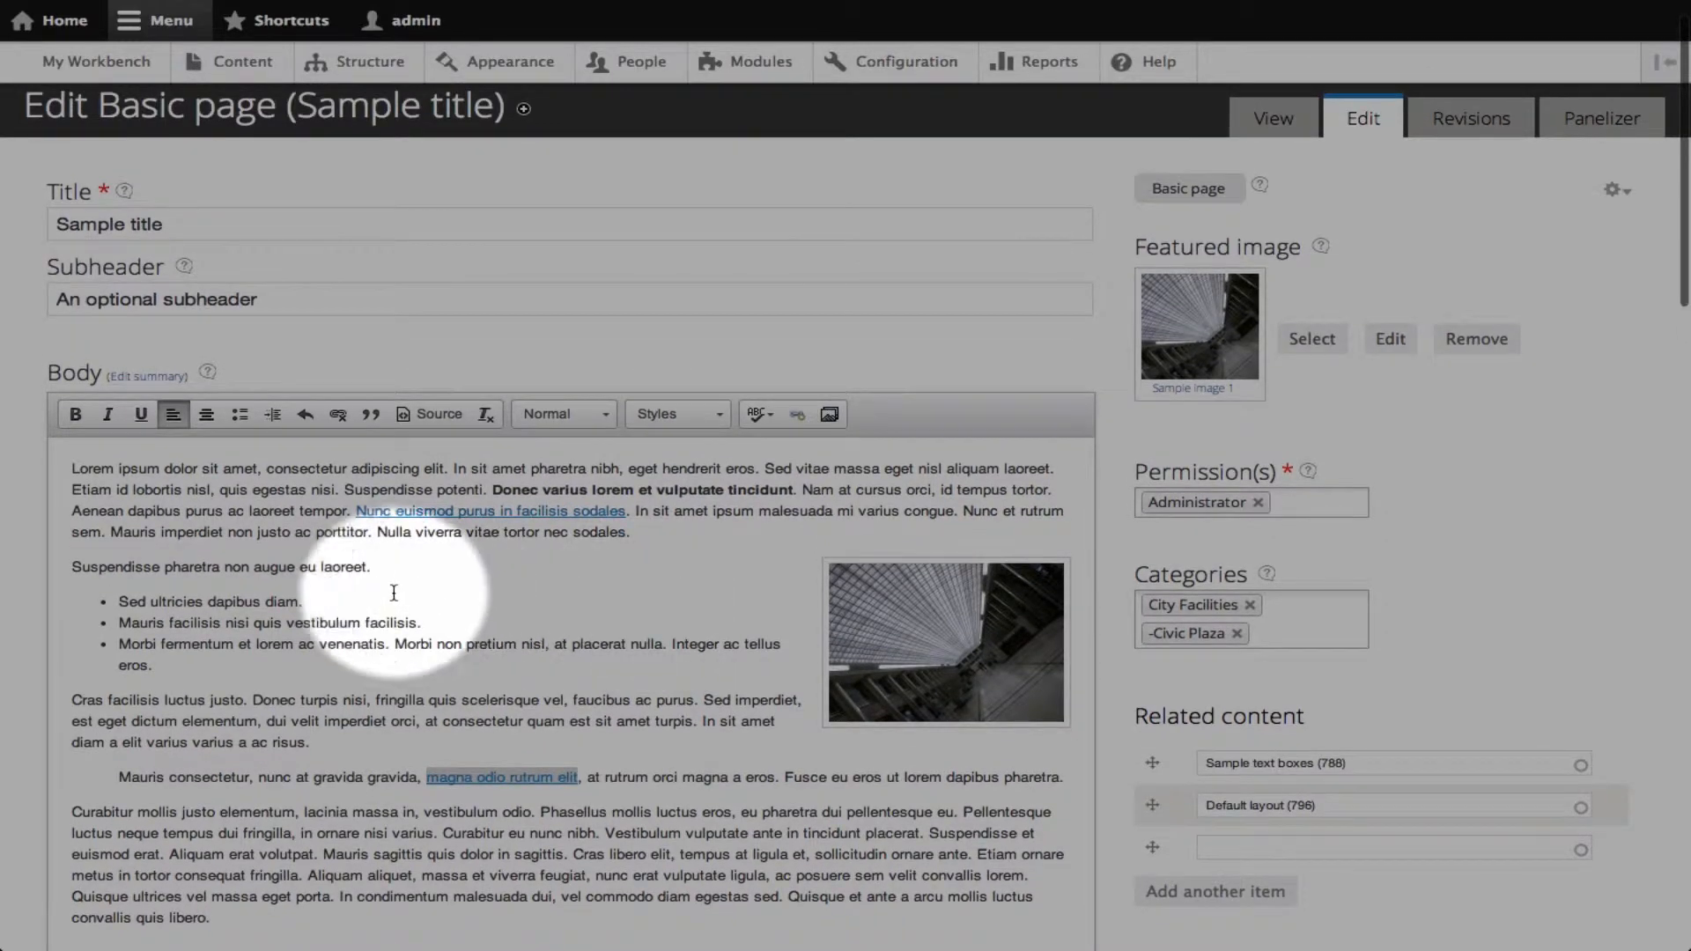
{"action": "left_click", "coordinate": [925, 649]}
{"action": "key", "text": "Delete"}
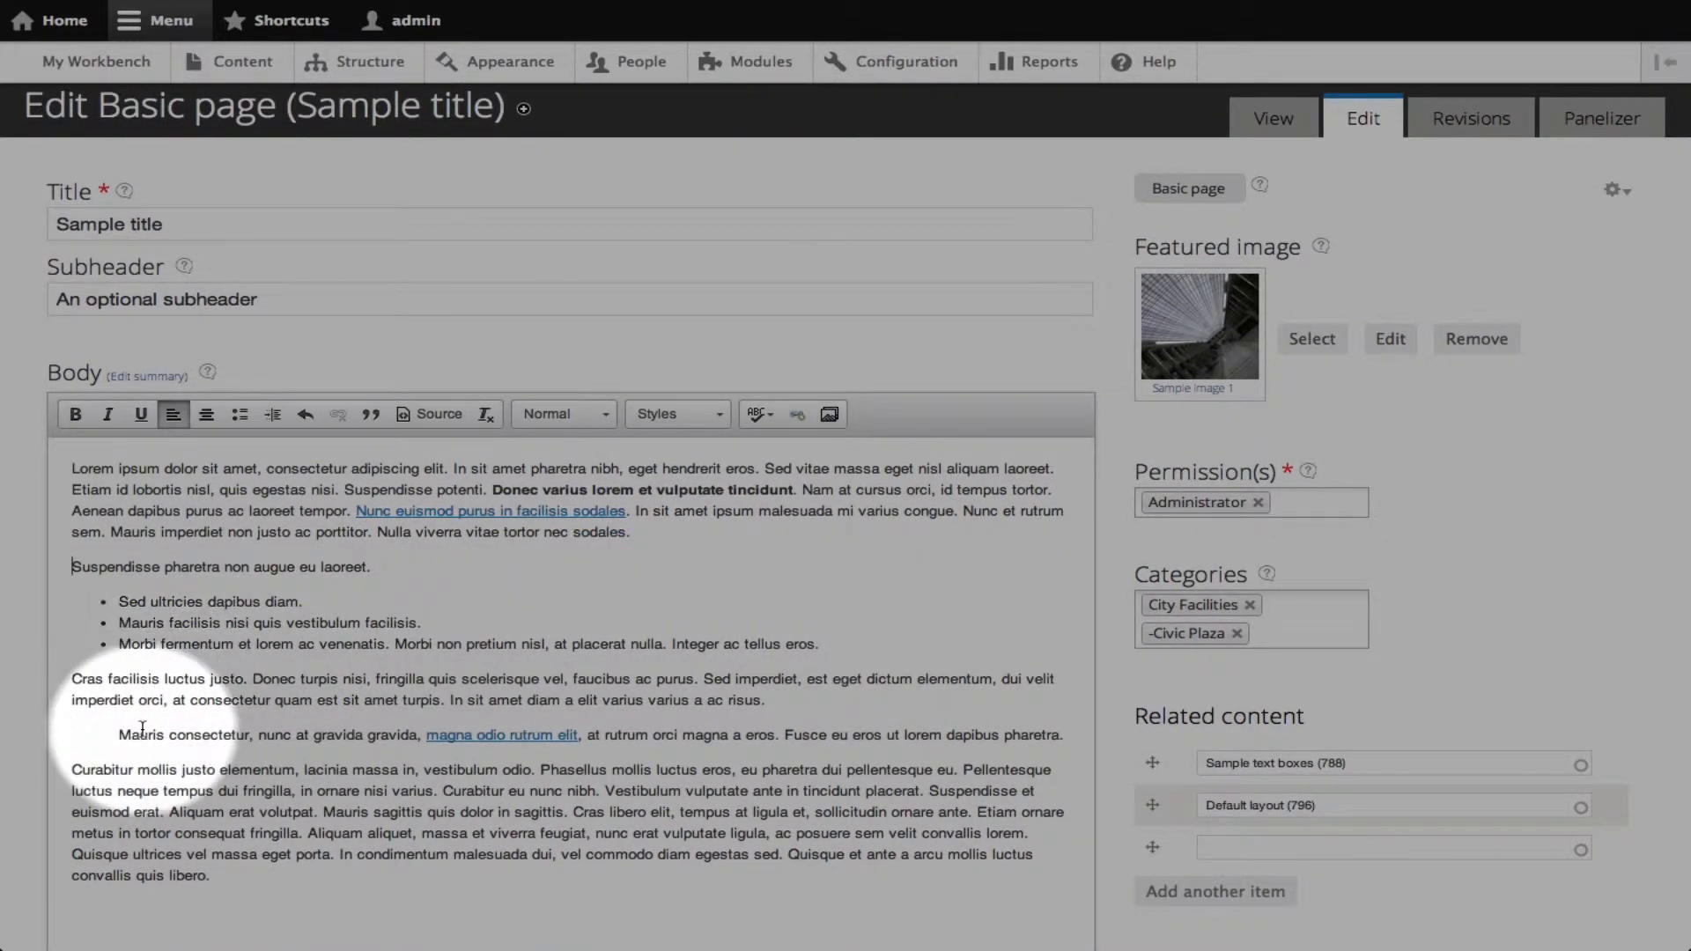
Choose the Dubai_constructionArchitecture&realEstate.jpg image from the media library for insertion at the start of the "Curabitur mollis" paragraph
{"action": "scroll", "coordinate": [142, 728], "scroll_direction": "down", "scroll_amount": 1}
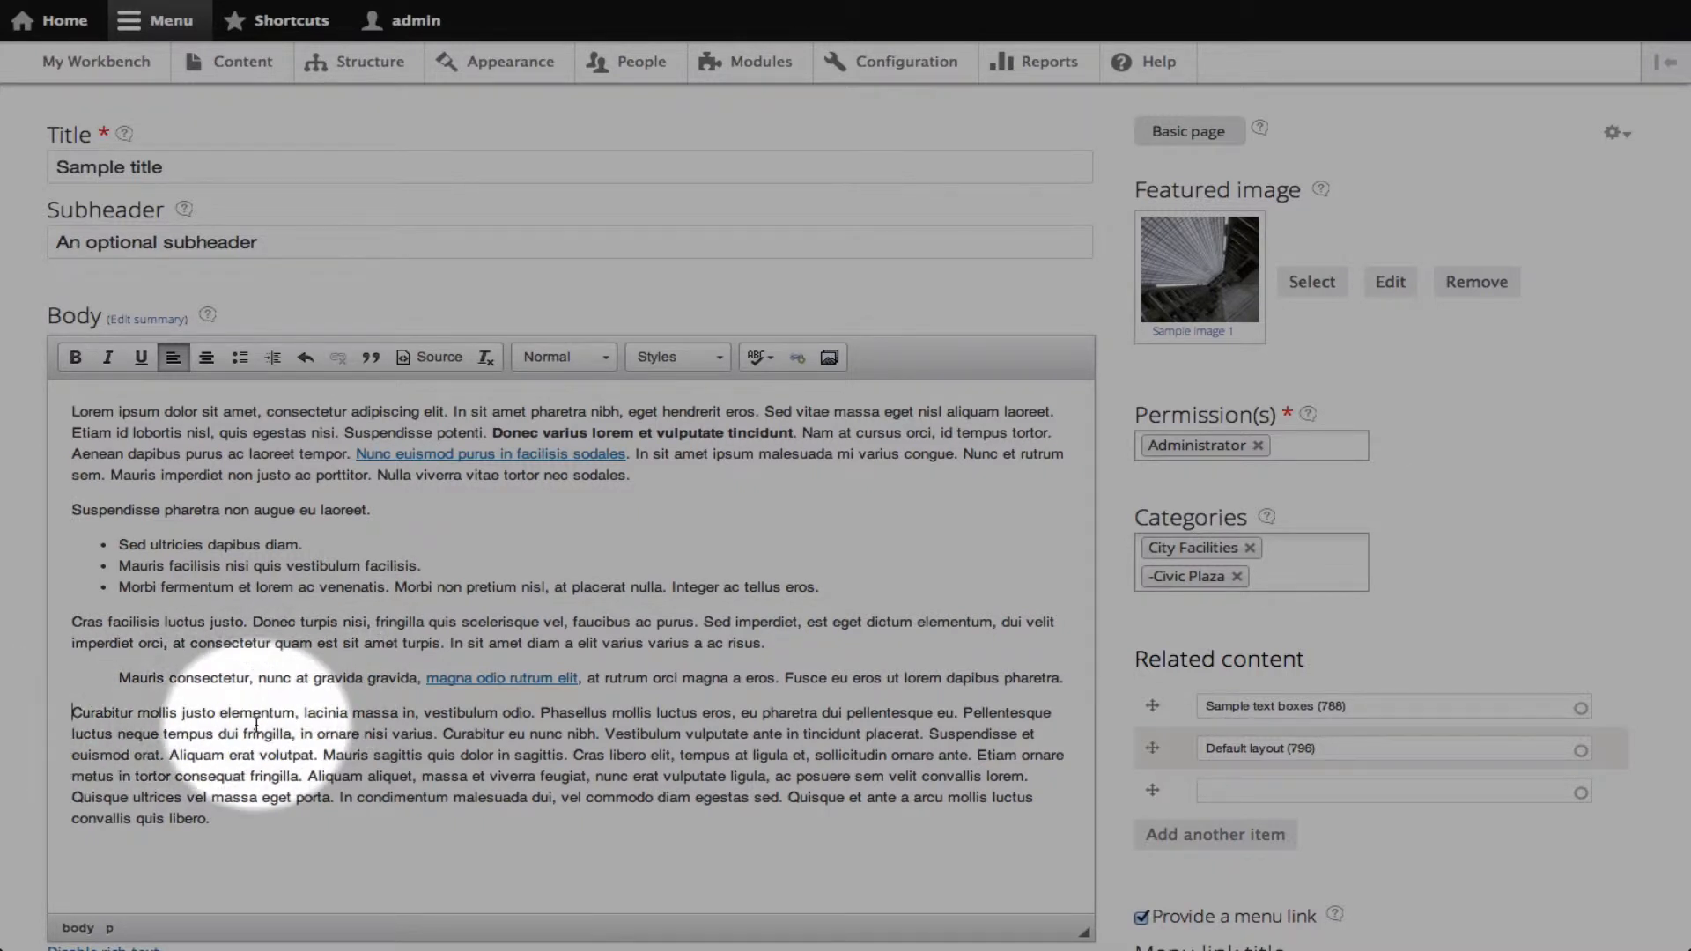
{"action": "left_click", "coordinate": [828, 356]}
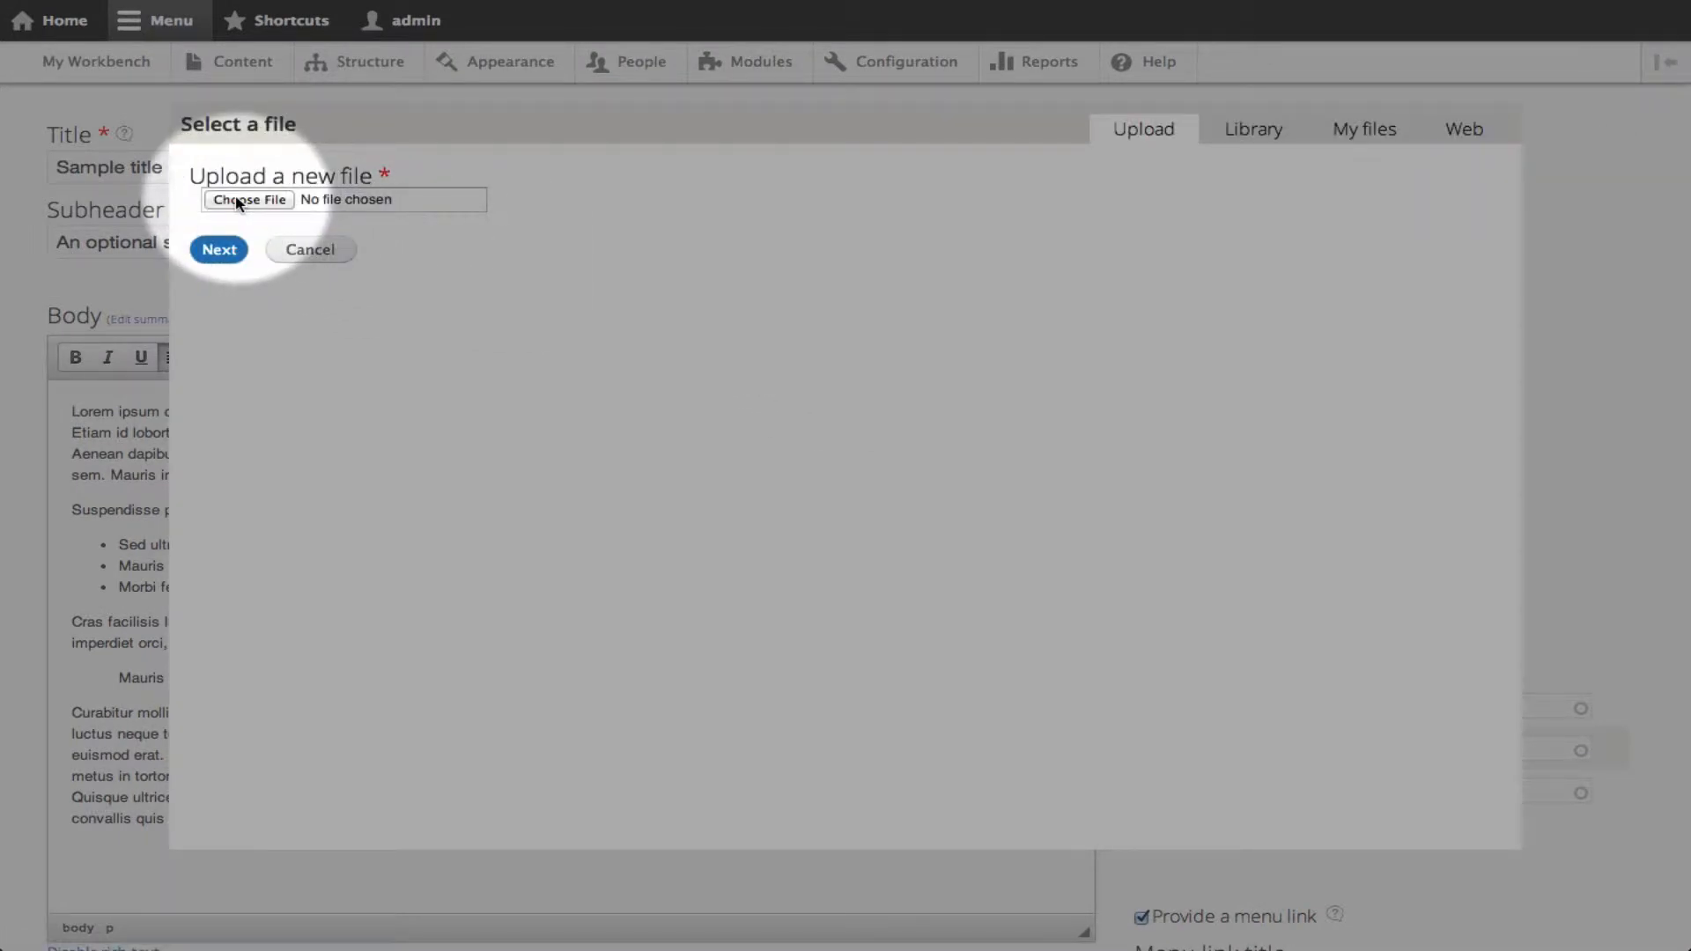
{"action": "left_click", "coordinate": [1255, 128]}
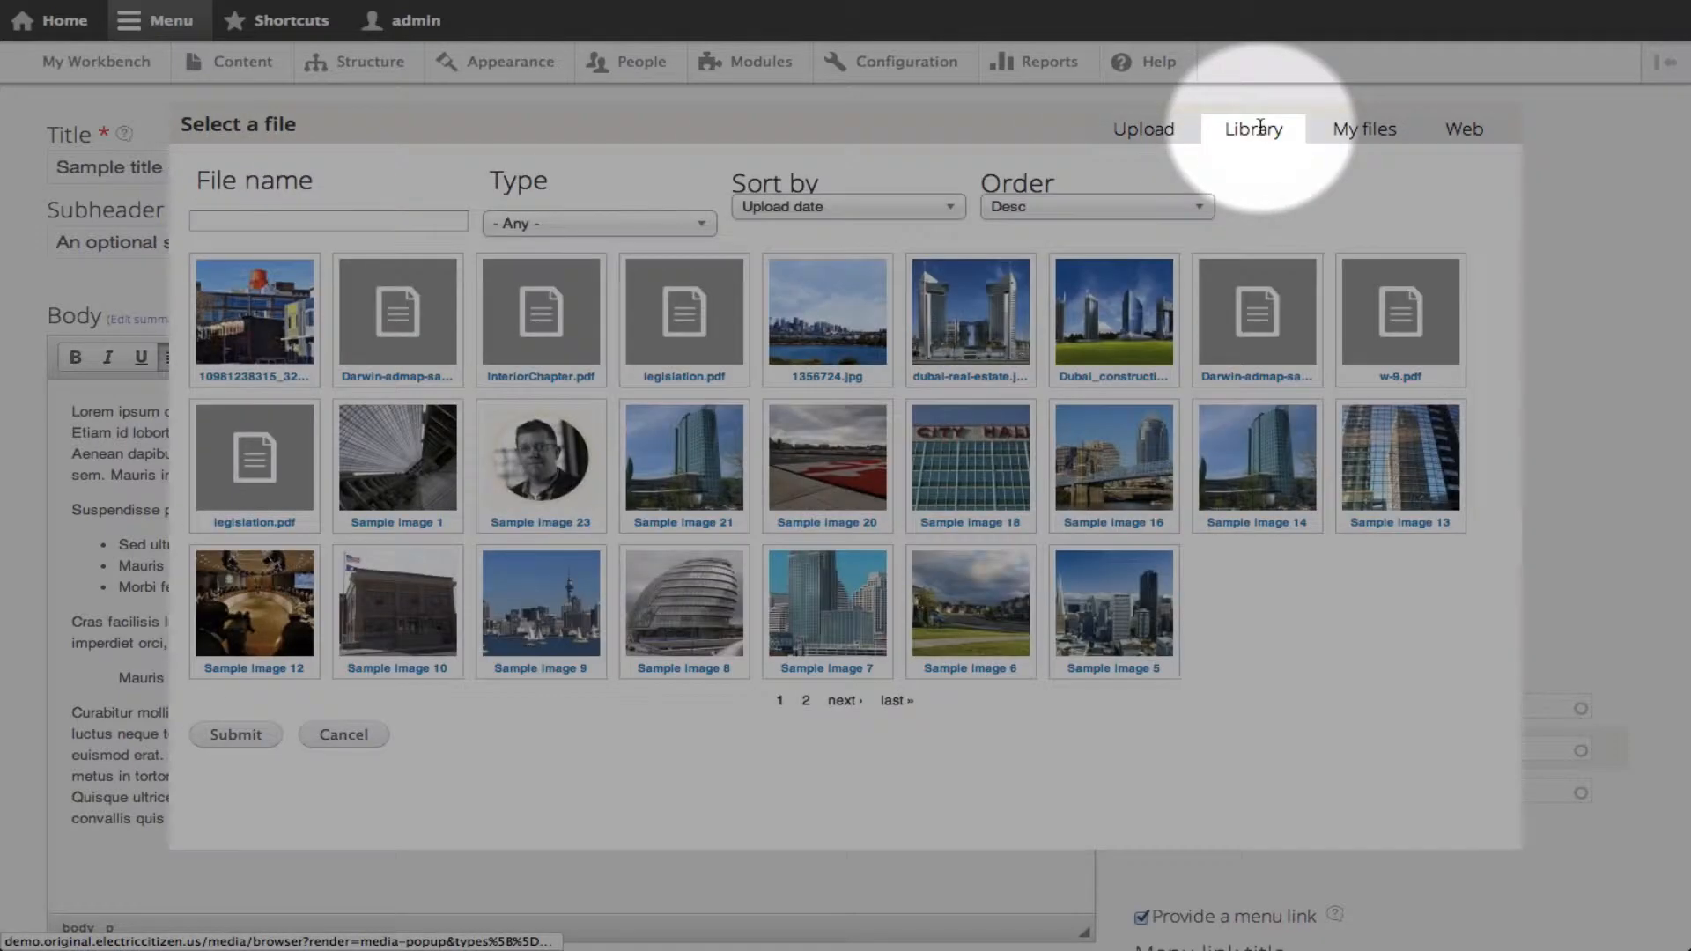
{"action": "left_click", "coordinate": [1107, 321]}
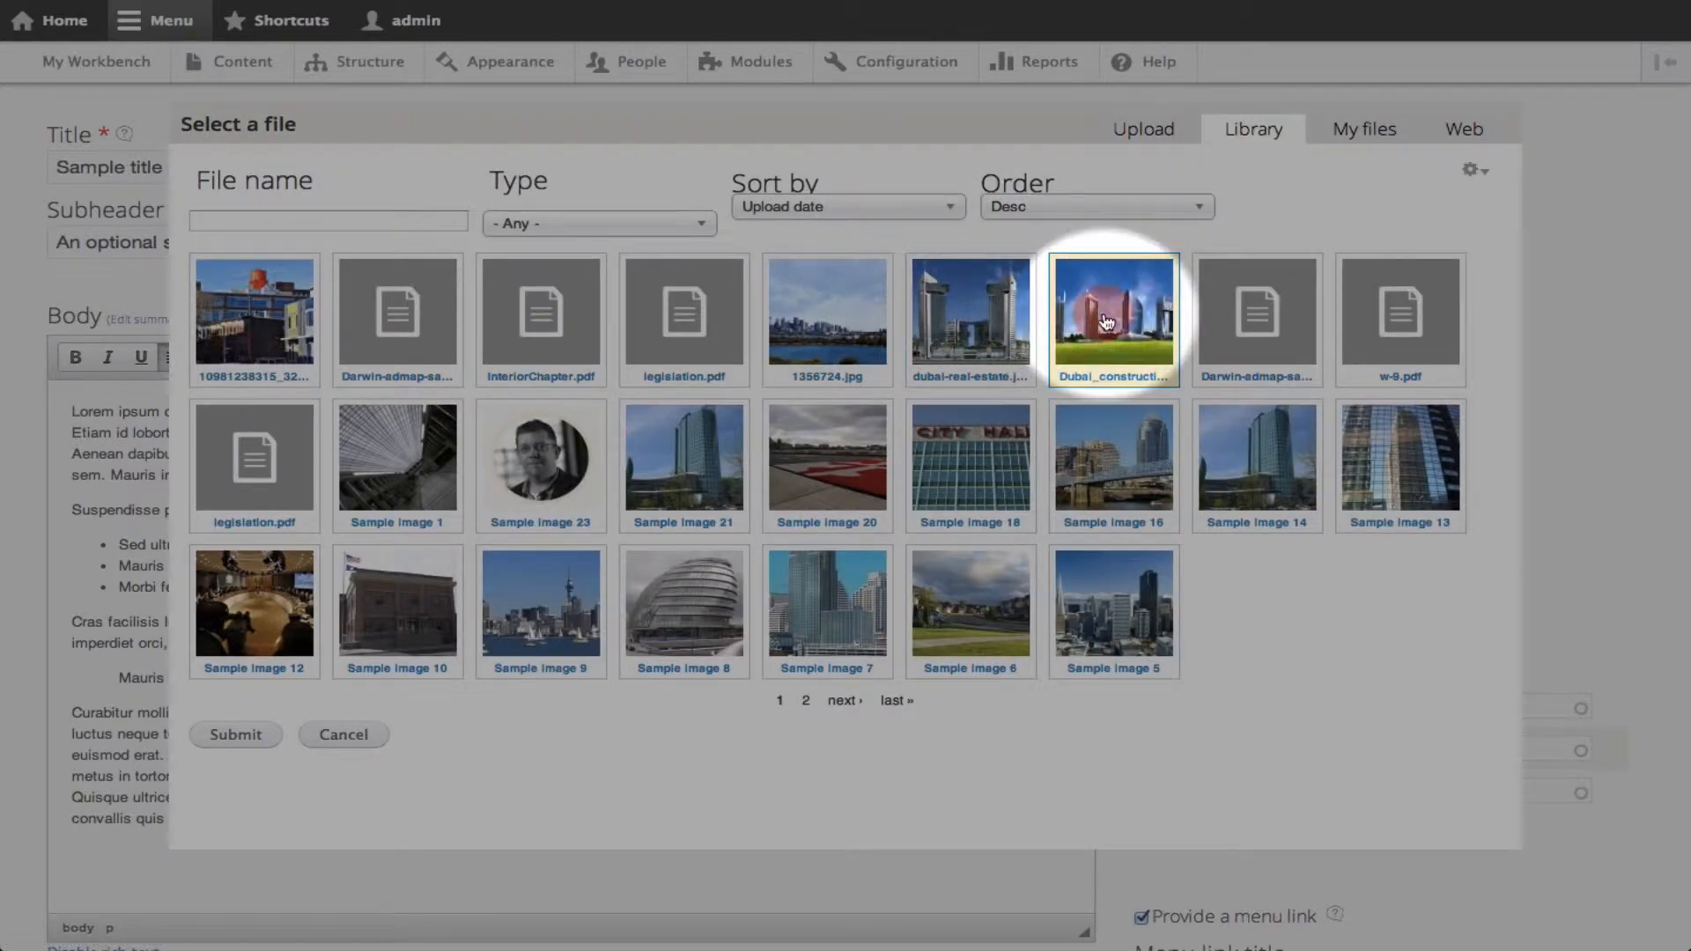
{"action": "left_click", "coordinate": [240, 736]}
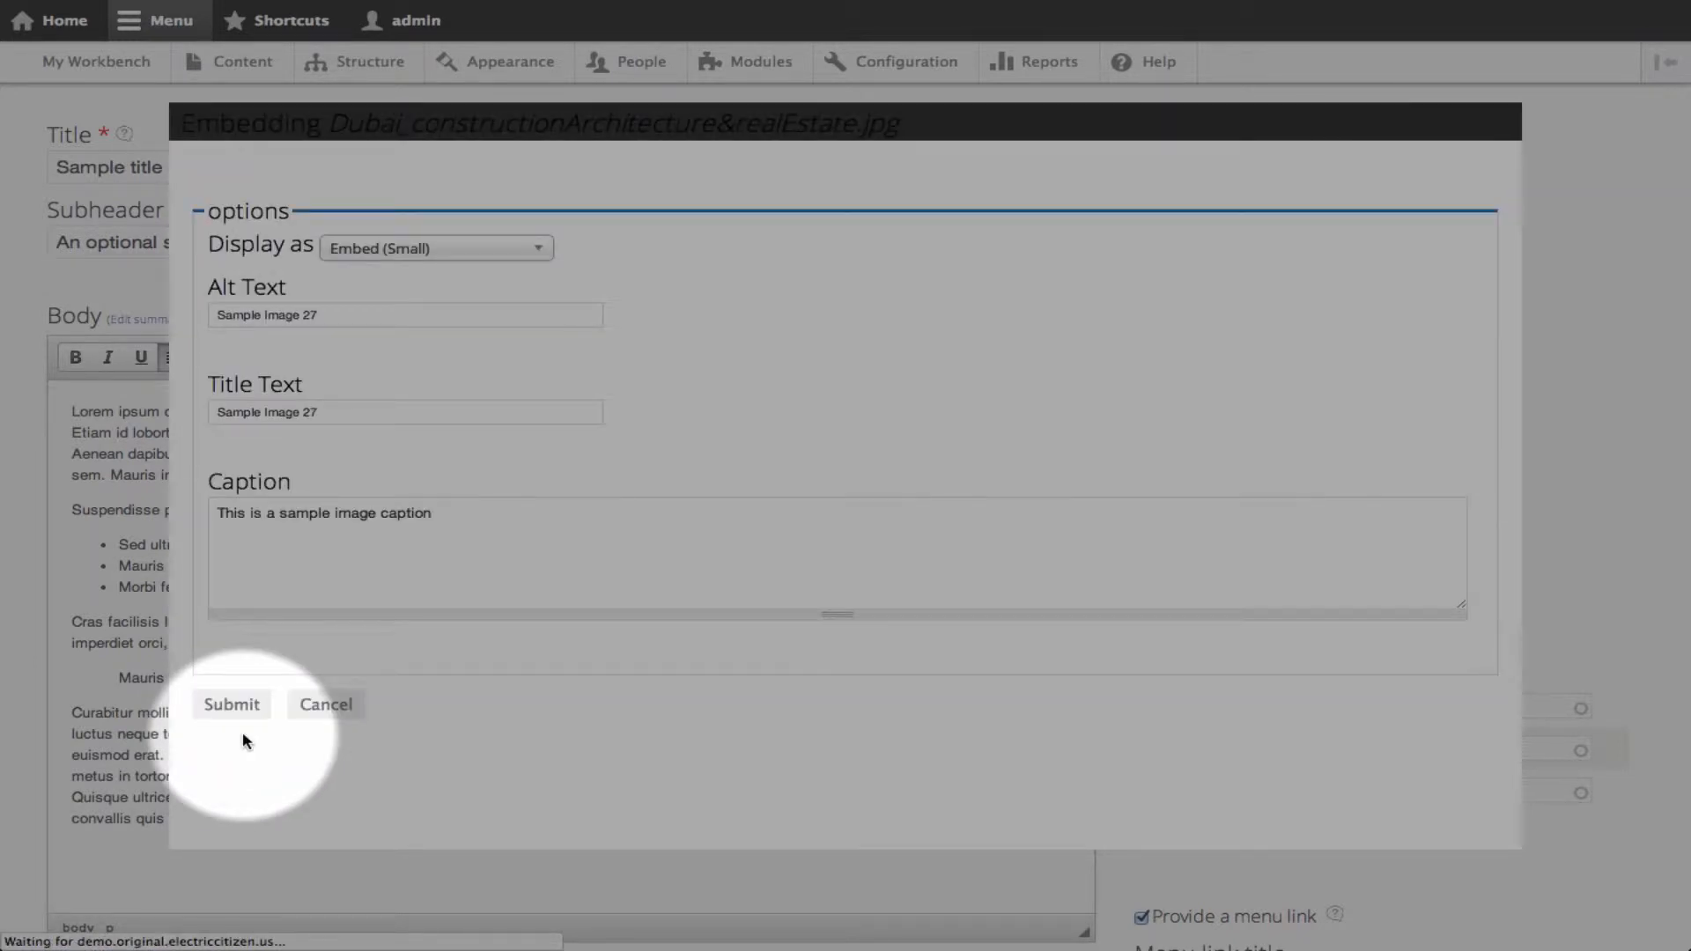
Embed the image with the Embed (Small) display, keeping its existing alt text, title text and caption
{"action": "left_click", "coordinate": [480, 485]}
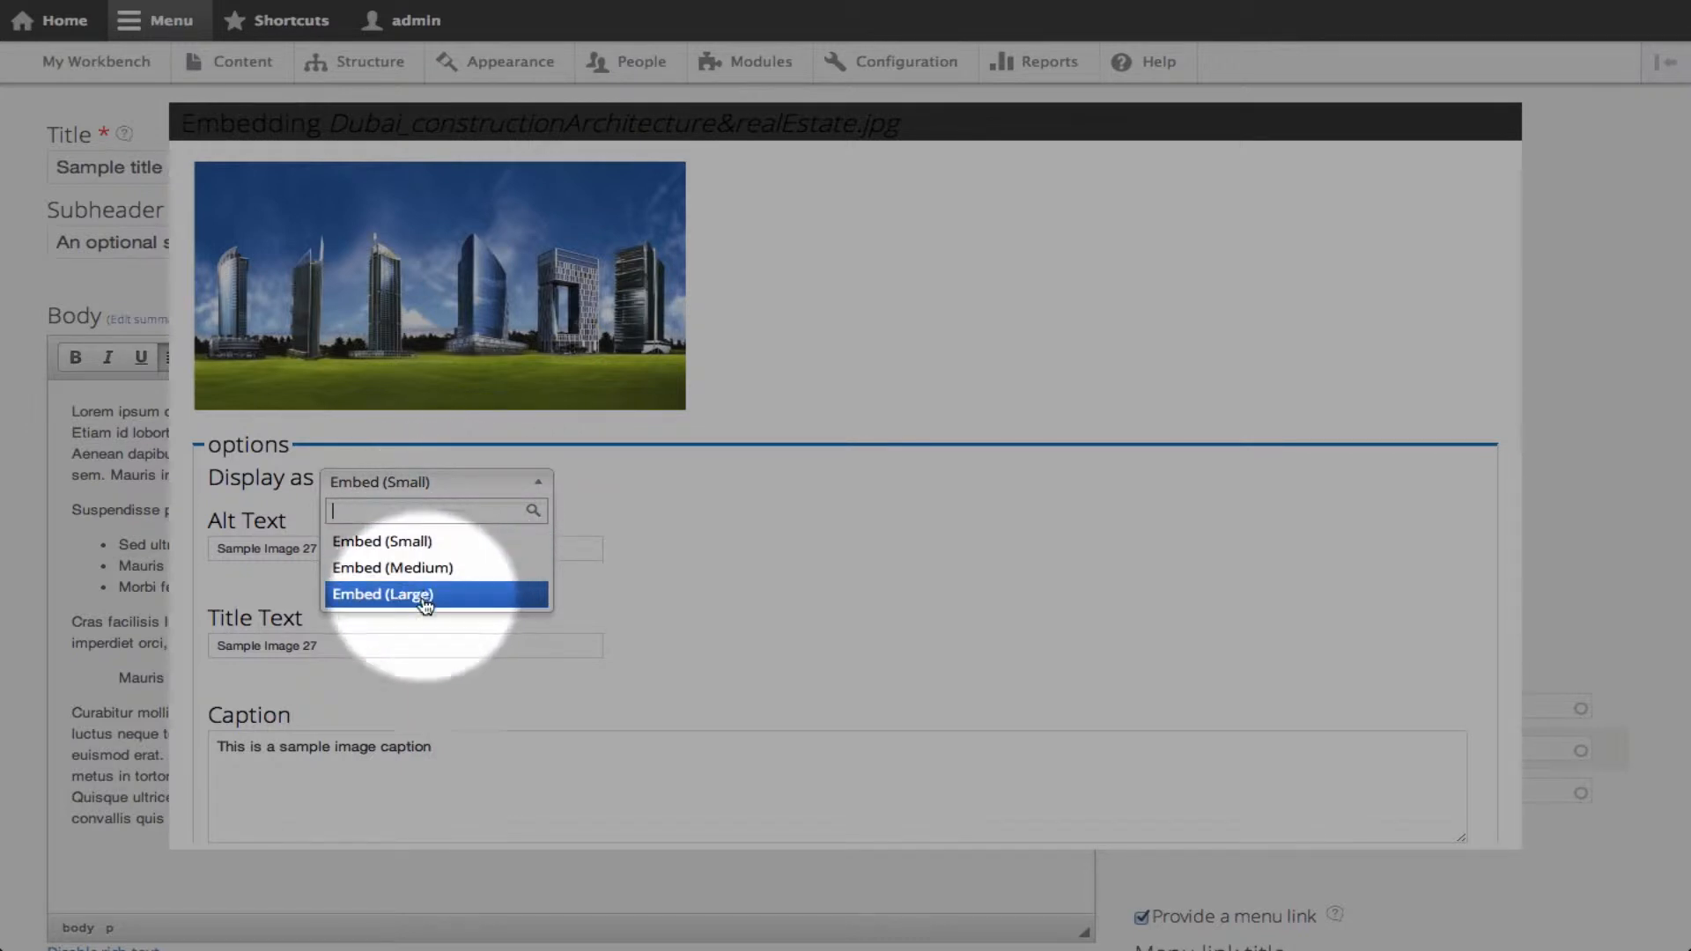
{"action": "left_click", "coordinate": [427, 543]}
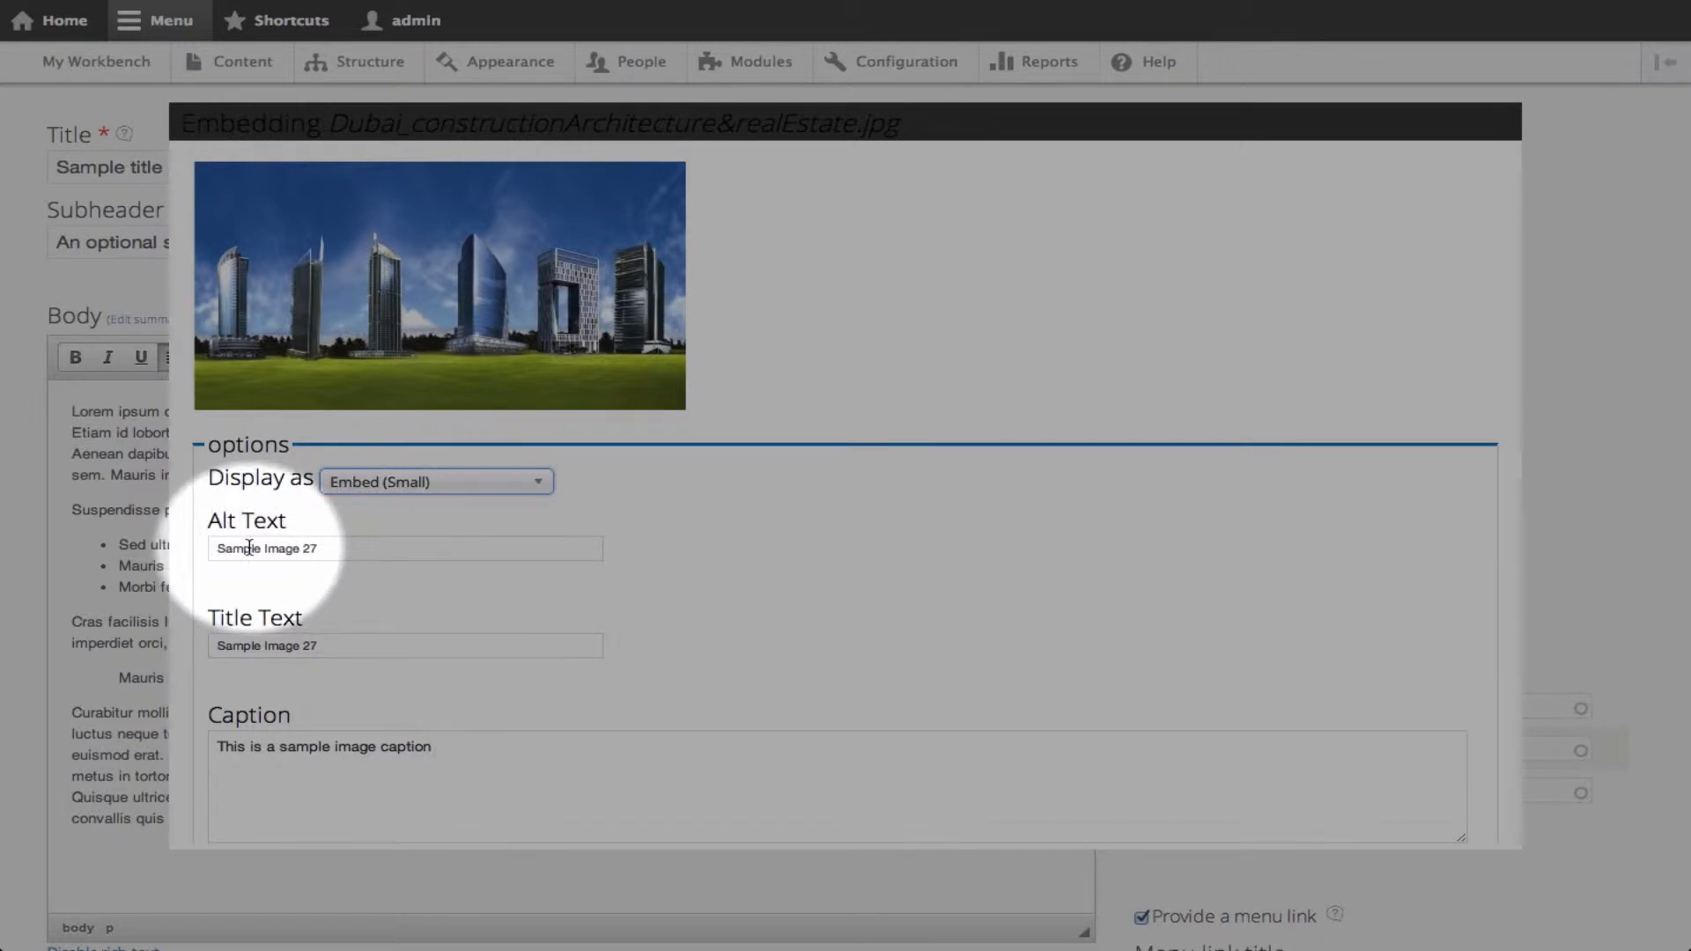
{"action": "scroll", "coordinate": [214, 630], "scroll_direction": "down", "scroll_amount": 2}
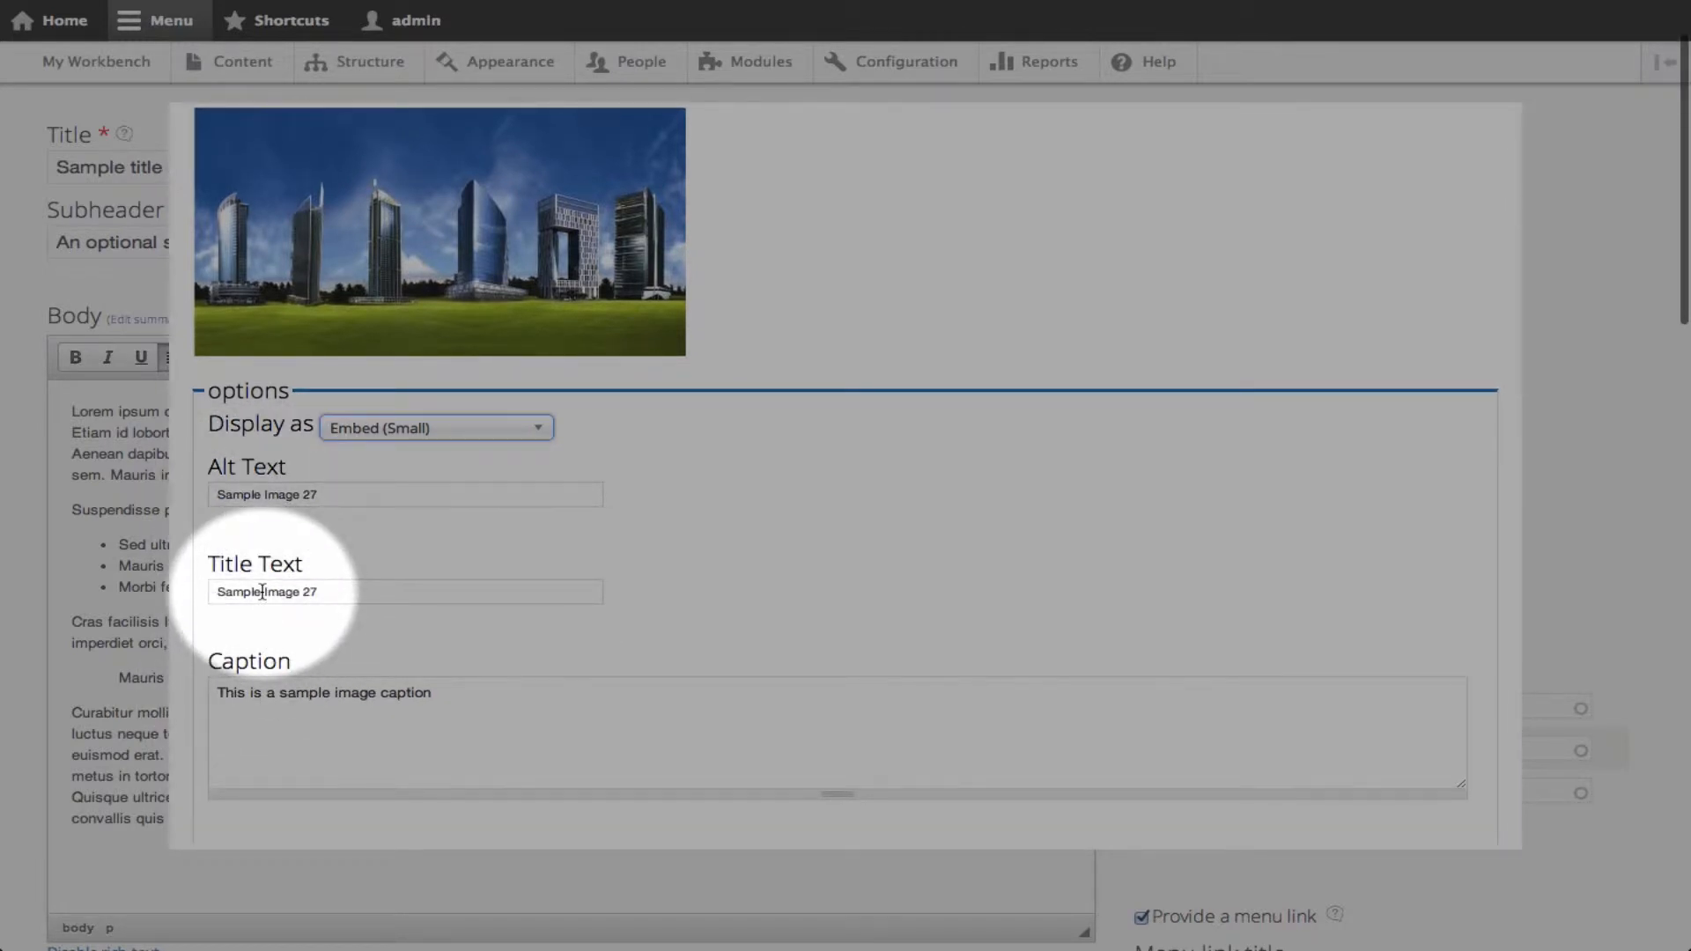
{"action": "scroll", "coordinate": [282, 588], "scroll_direction": "down", "scroll_amount": 2}
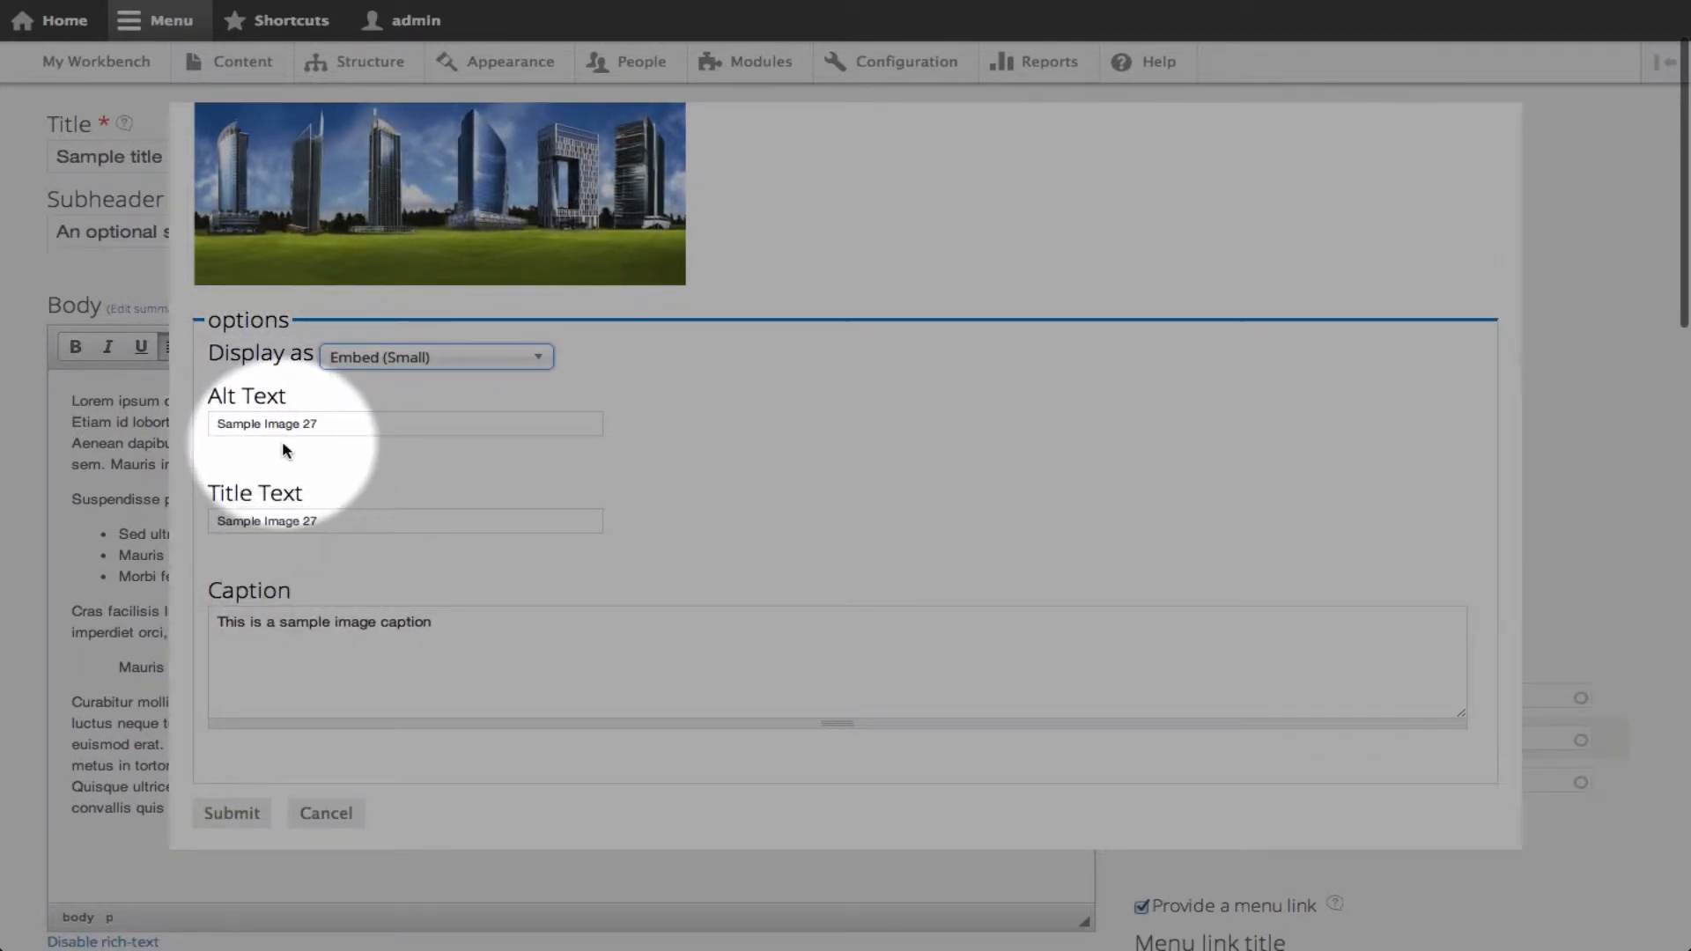
{"action": "left_click", "coordinate": [431, 622]}
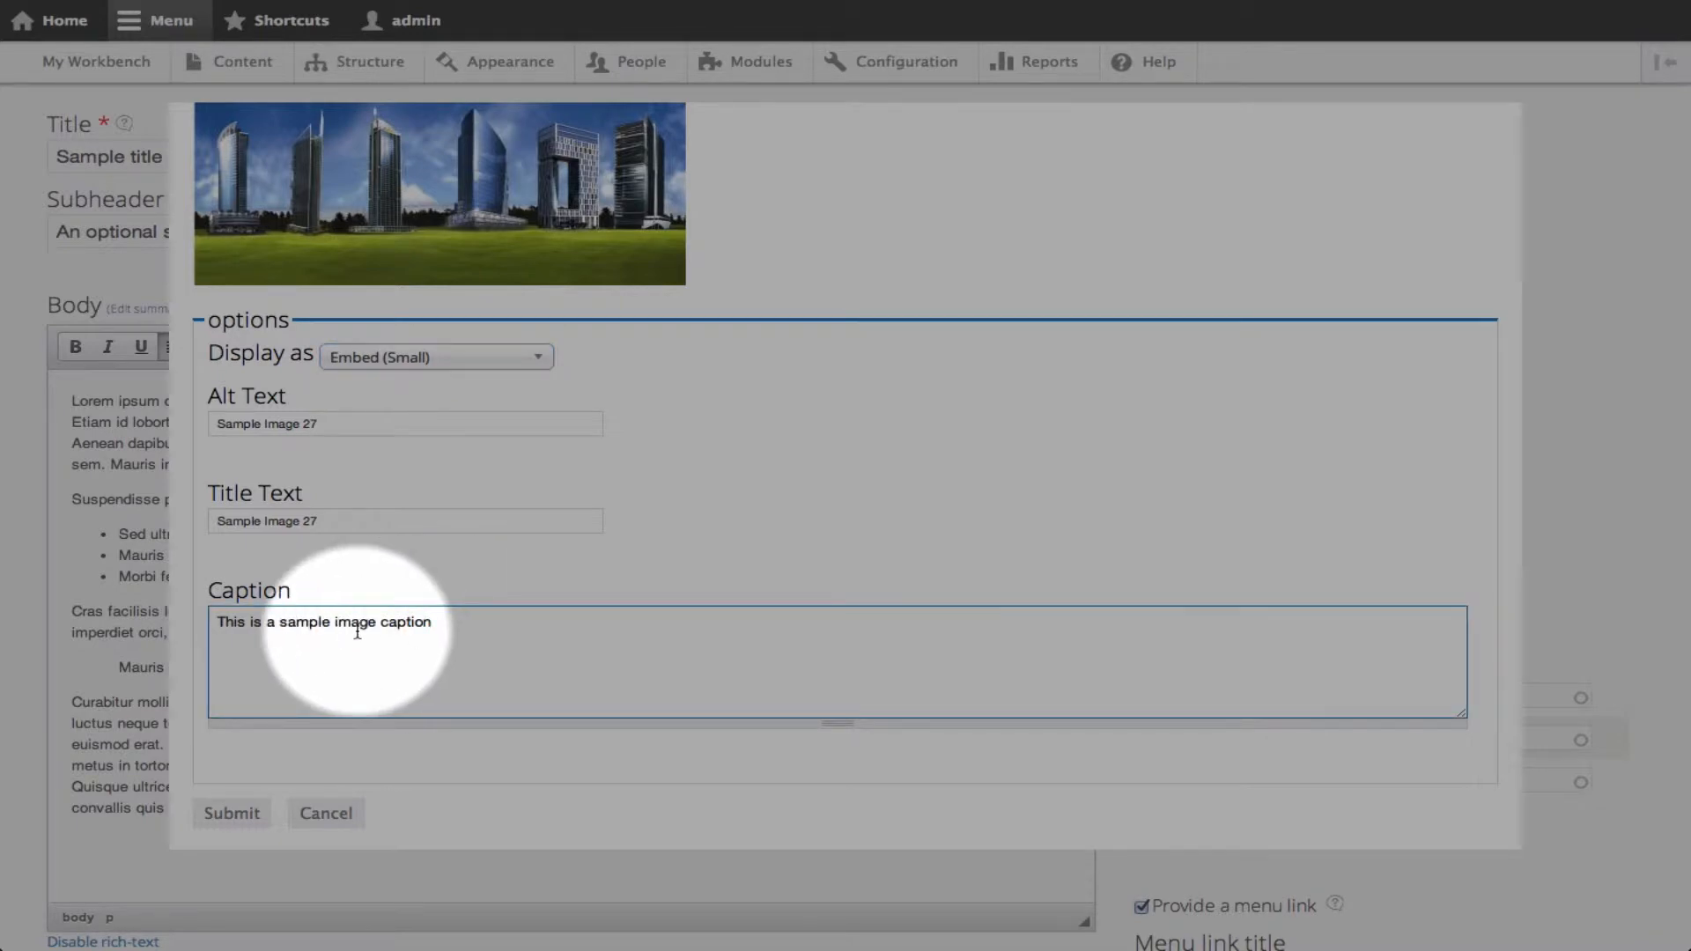
{"action": "scroll", "coordinate": [357, 632], "scroll_direction": "down", "scroll_amount": 2}
{"action": "left_click", "coordinate": [231, 812]}
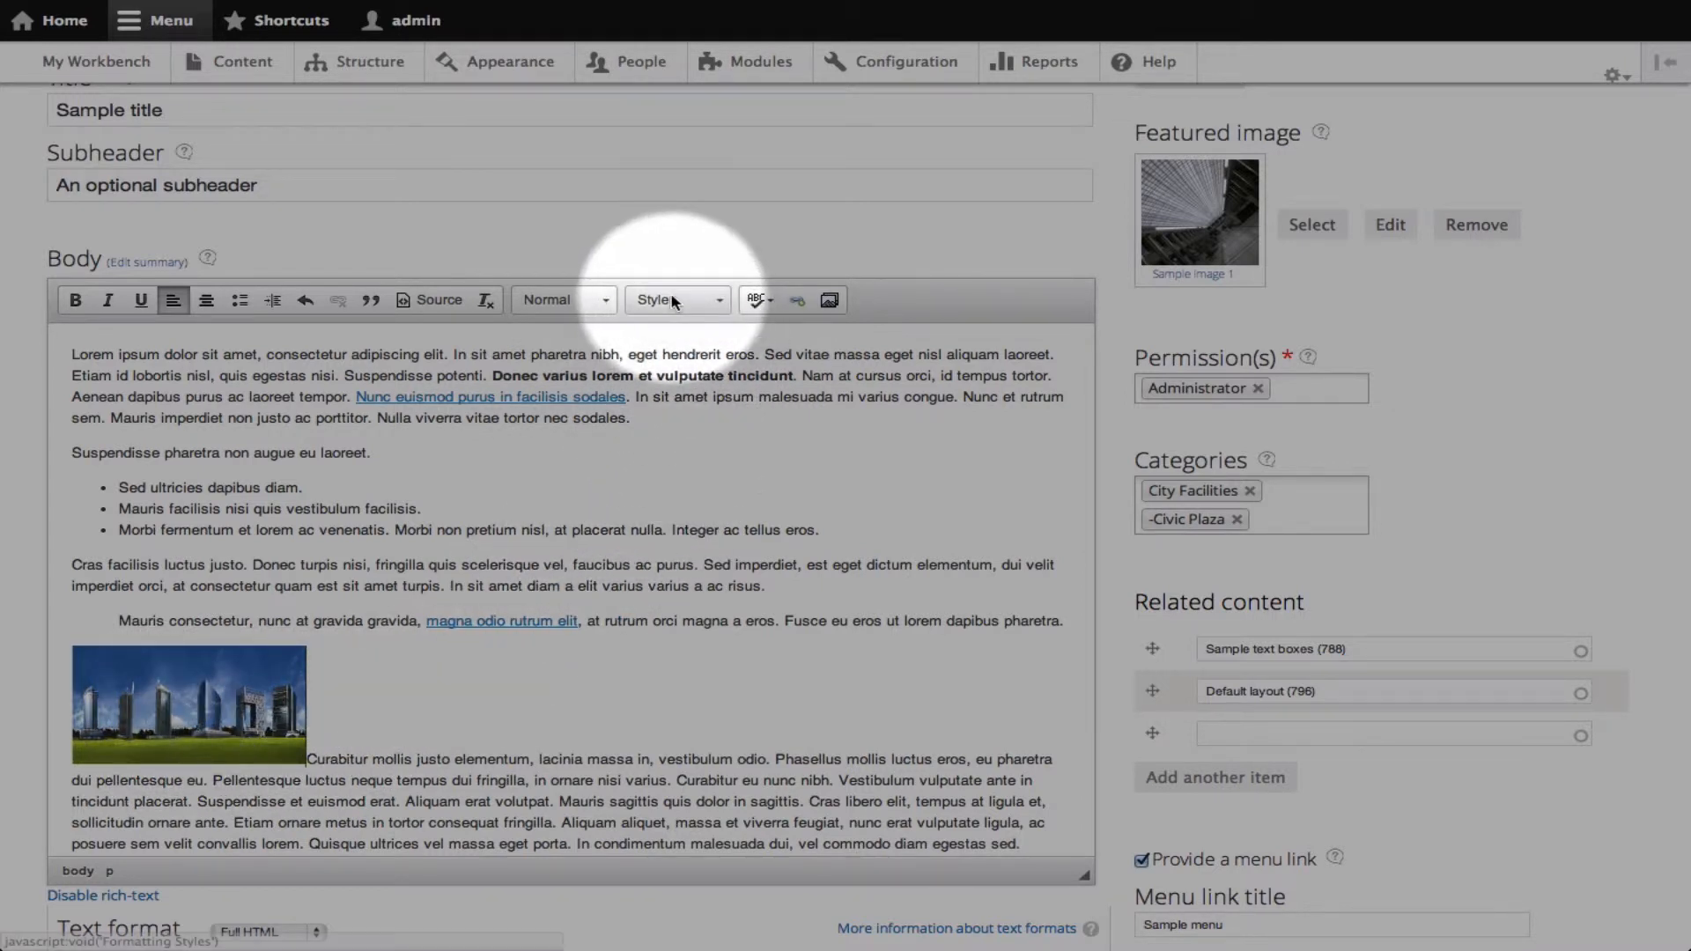
Apply the Styled image (right) object style to the embedded Dubai skyline image
{"action": "left_click", "coordinate": [189, 700]}
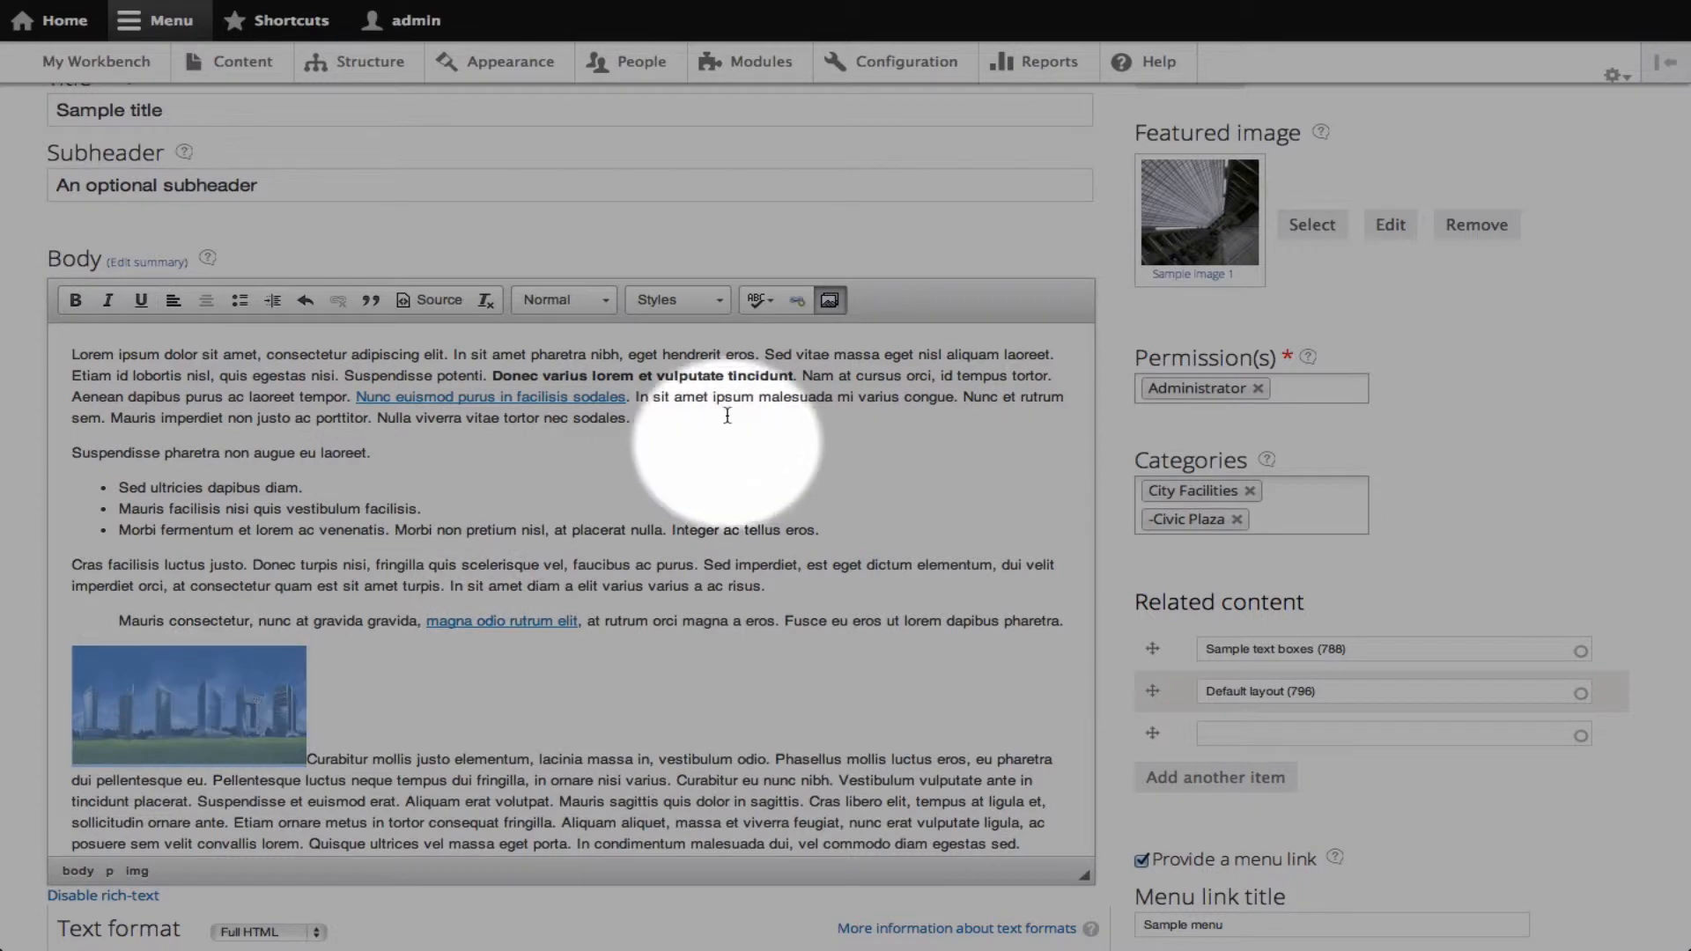
{"action": "left_click", "coordinate": [679, 303]}
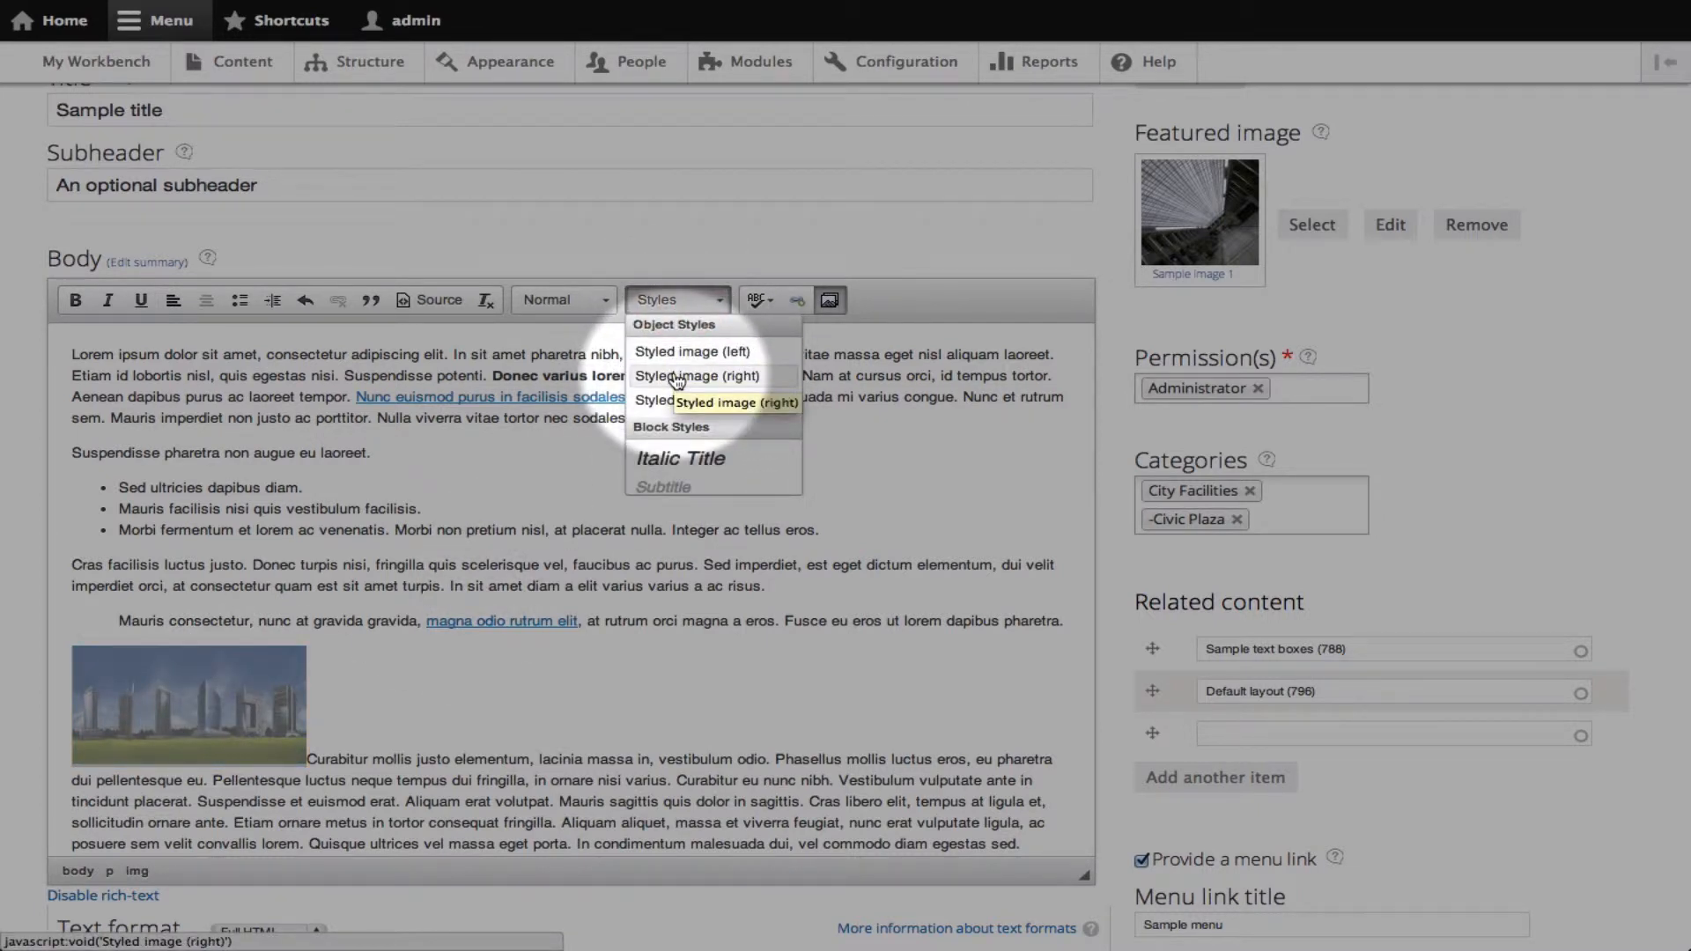
{"action": "left_click", "coordinate": [677, 376]}
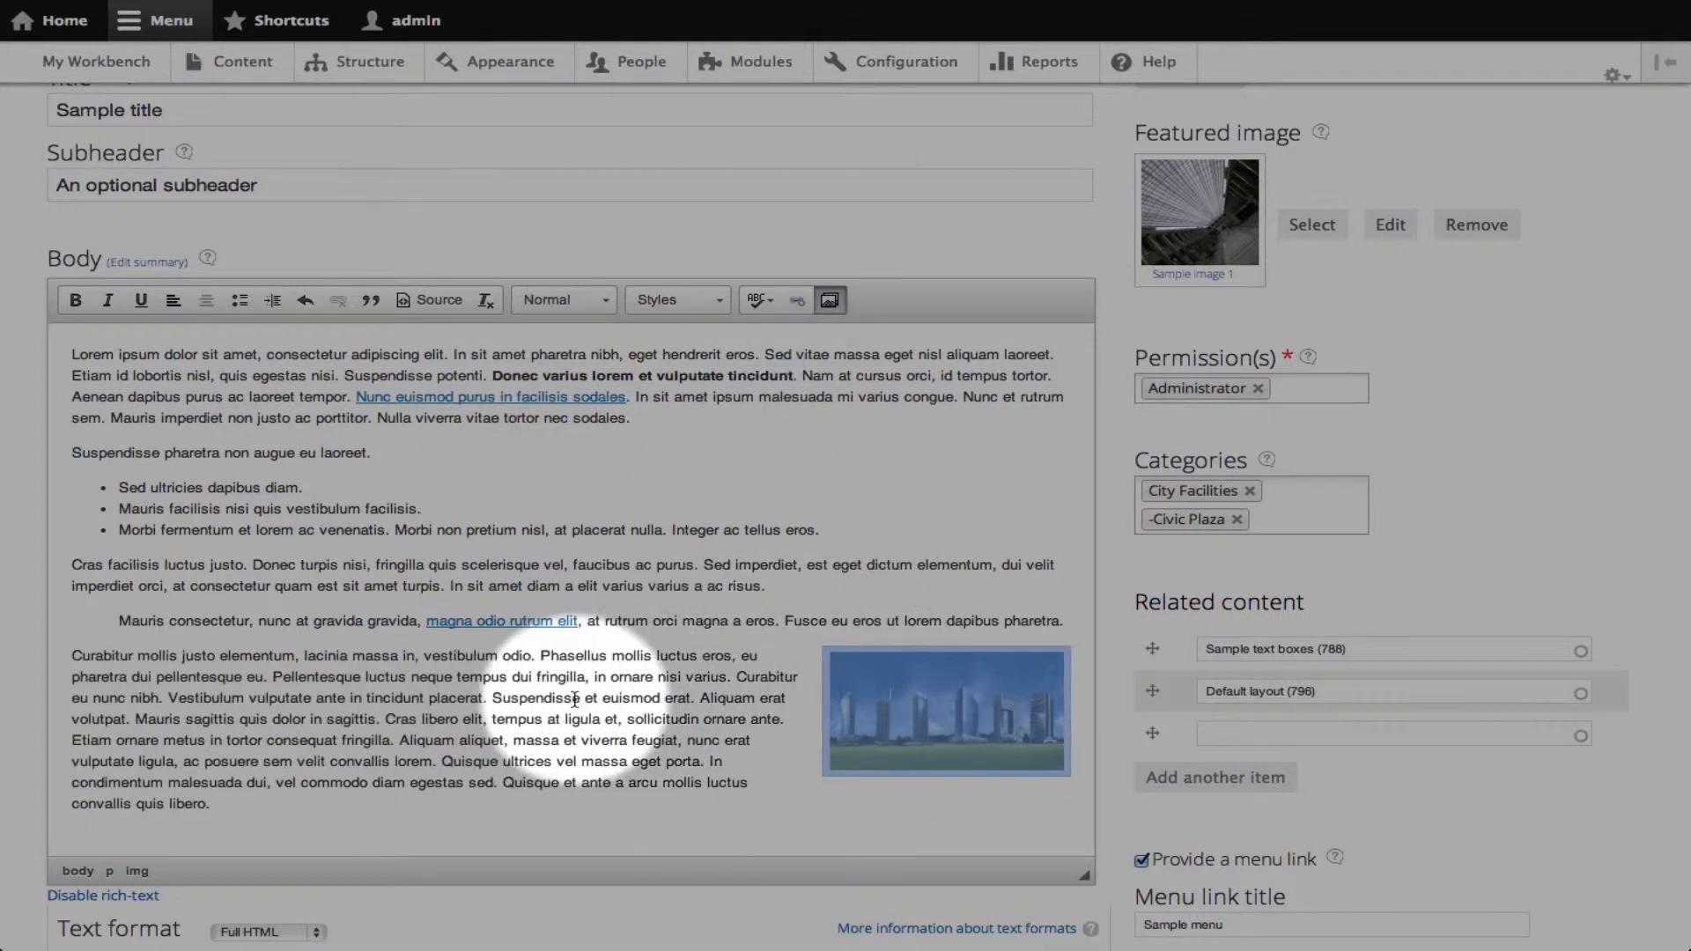
Insert two empty lines between the bulleted list and the "Cras facilisis luctus justo" paragraph, with the cursor on the first one
{"action": "scroll", "coordinate": [599, 731], "scroll_direction": "down", "scroll_amount": 1}
{"action": "scroll", "coordinate": [476, 564], "scroll_direction": "up", "scroll_amount": 1}
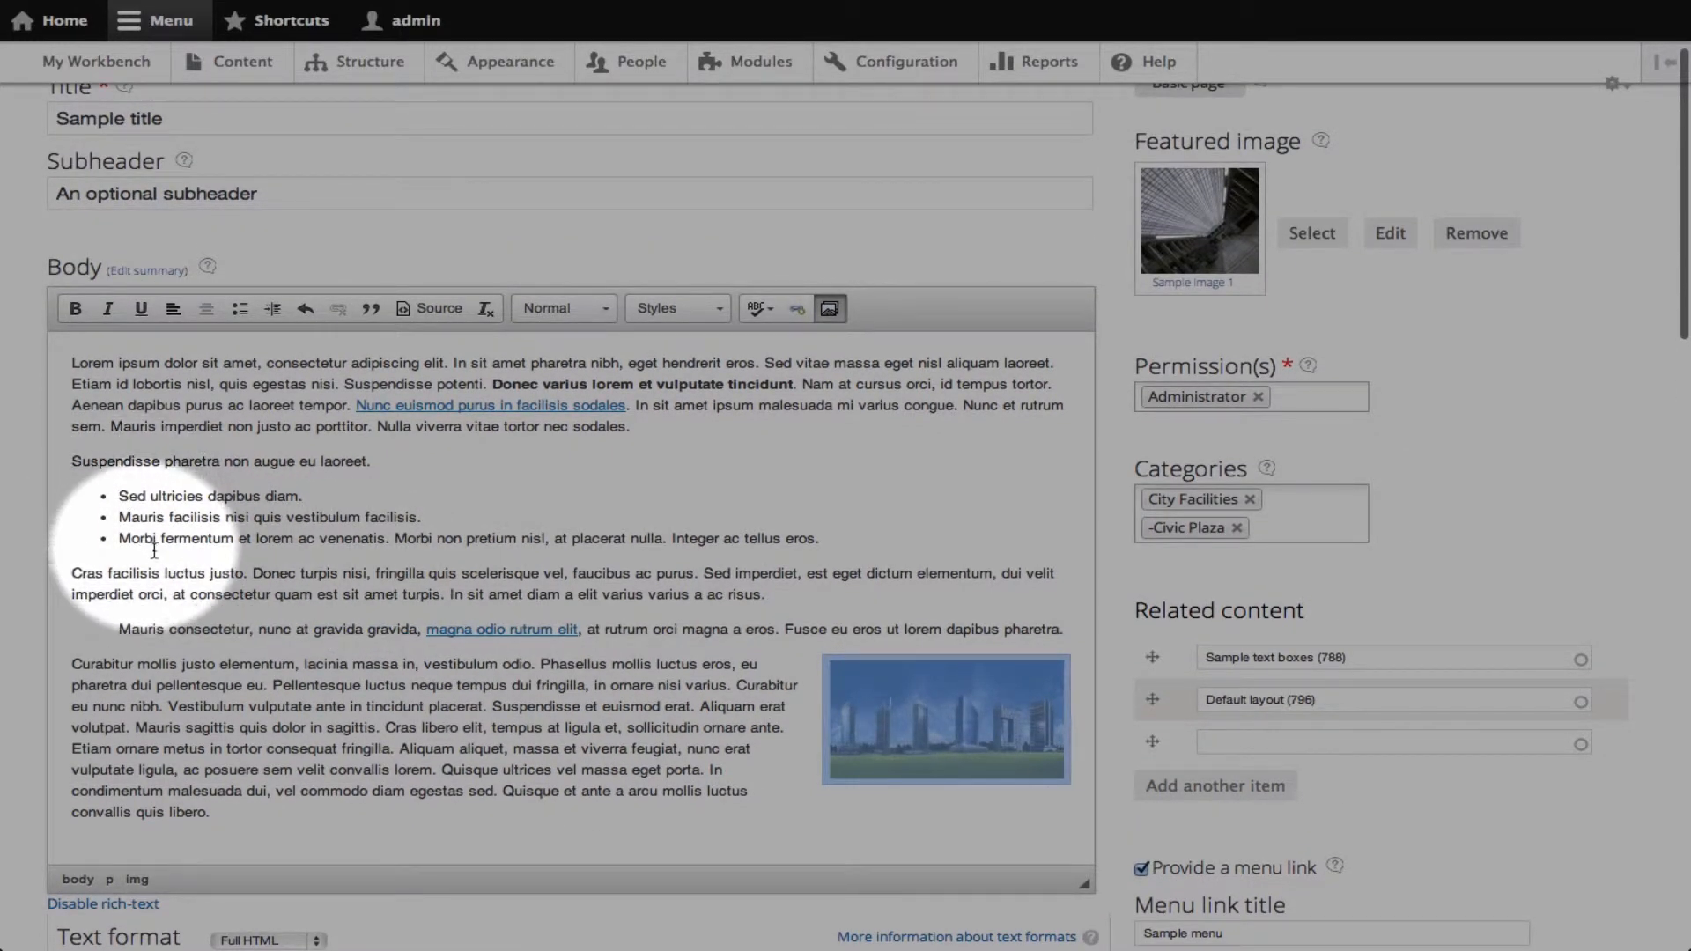
{"action": "left_click", "coordinate": [77, 570]}
{"action": "key", "text": "Return"}
{"action": "key", "text": "Return"}
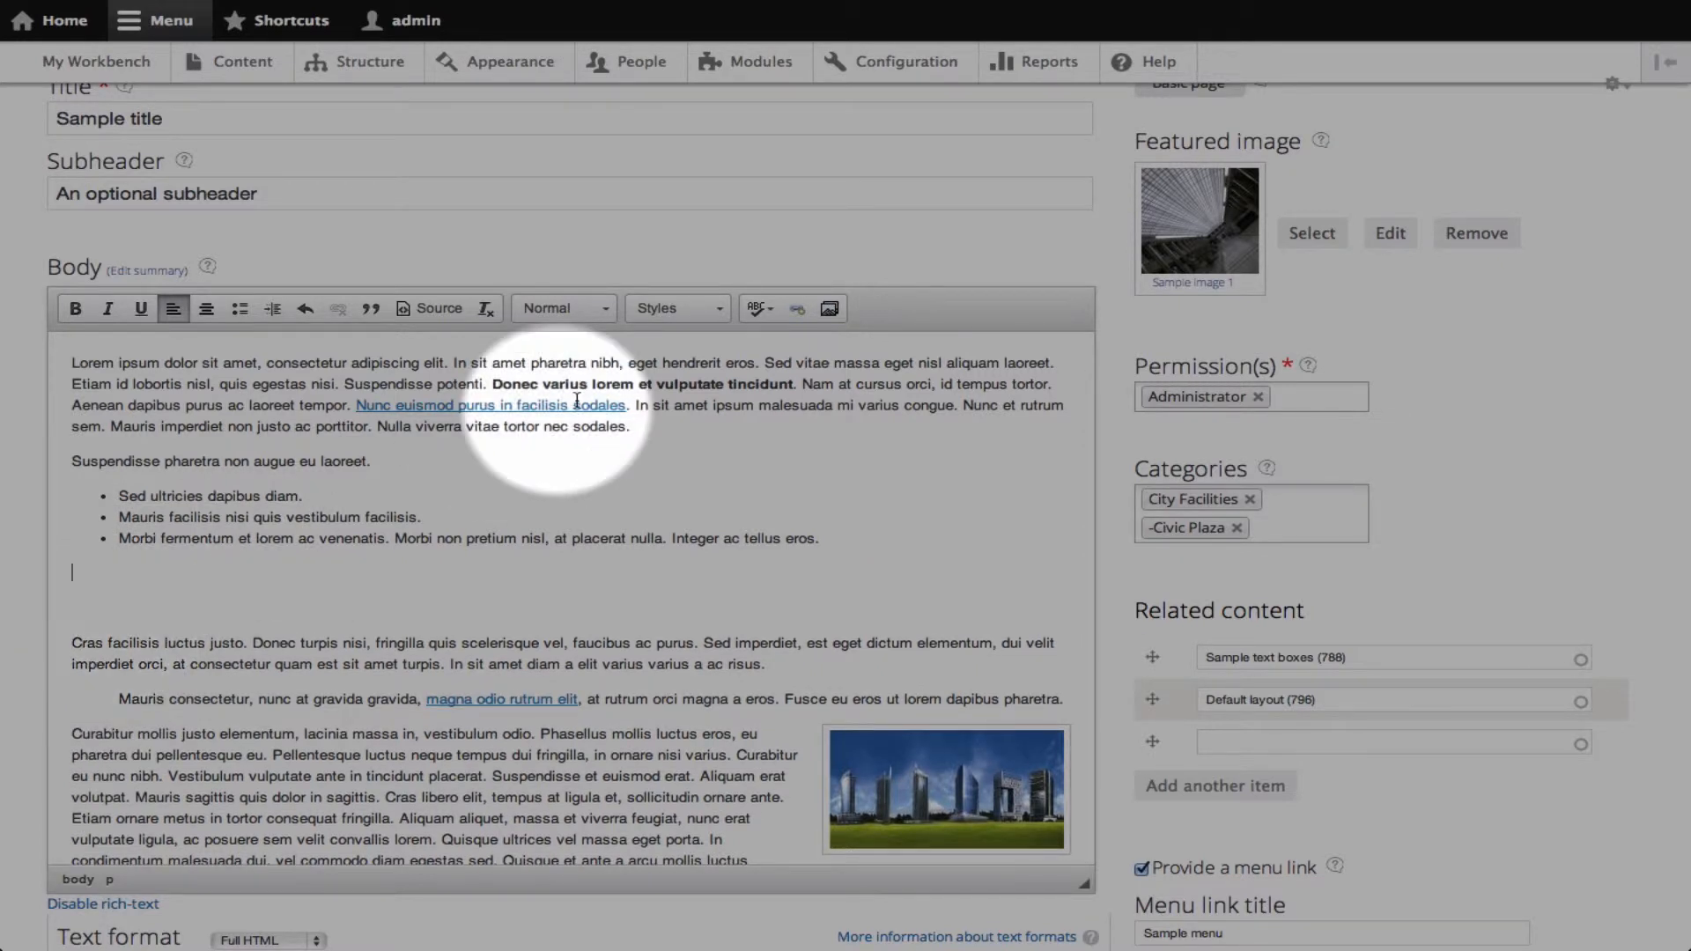
Choose the first Darwin-admap-sample.pdf from the media library, filtered to the Document type, for insertion below the bulleted list
{"action": "left_click", "coordinate": [829, 310]}
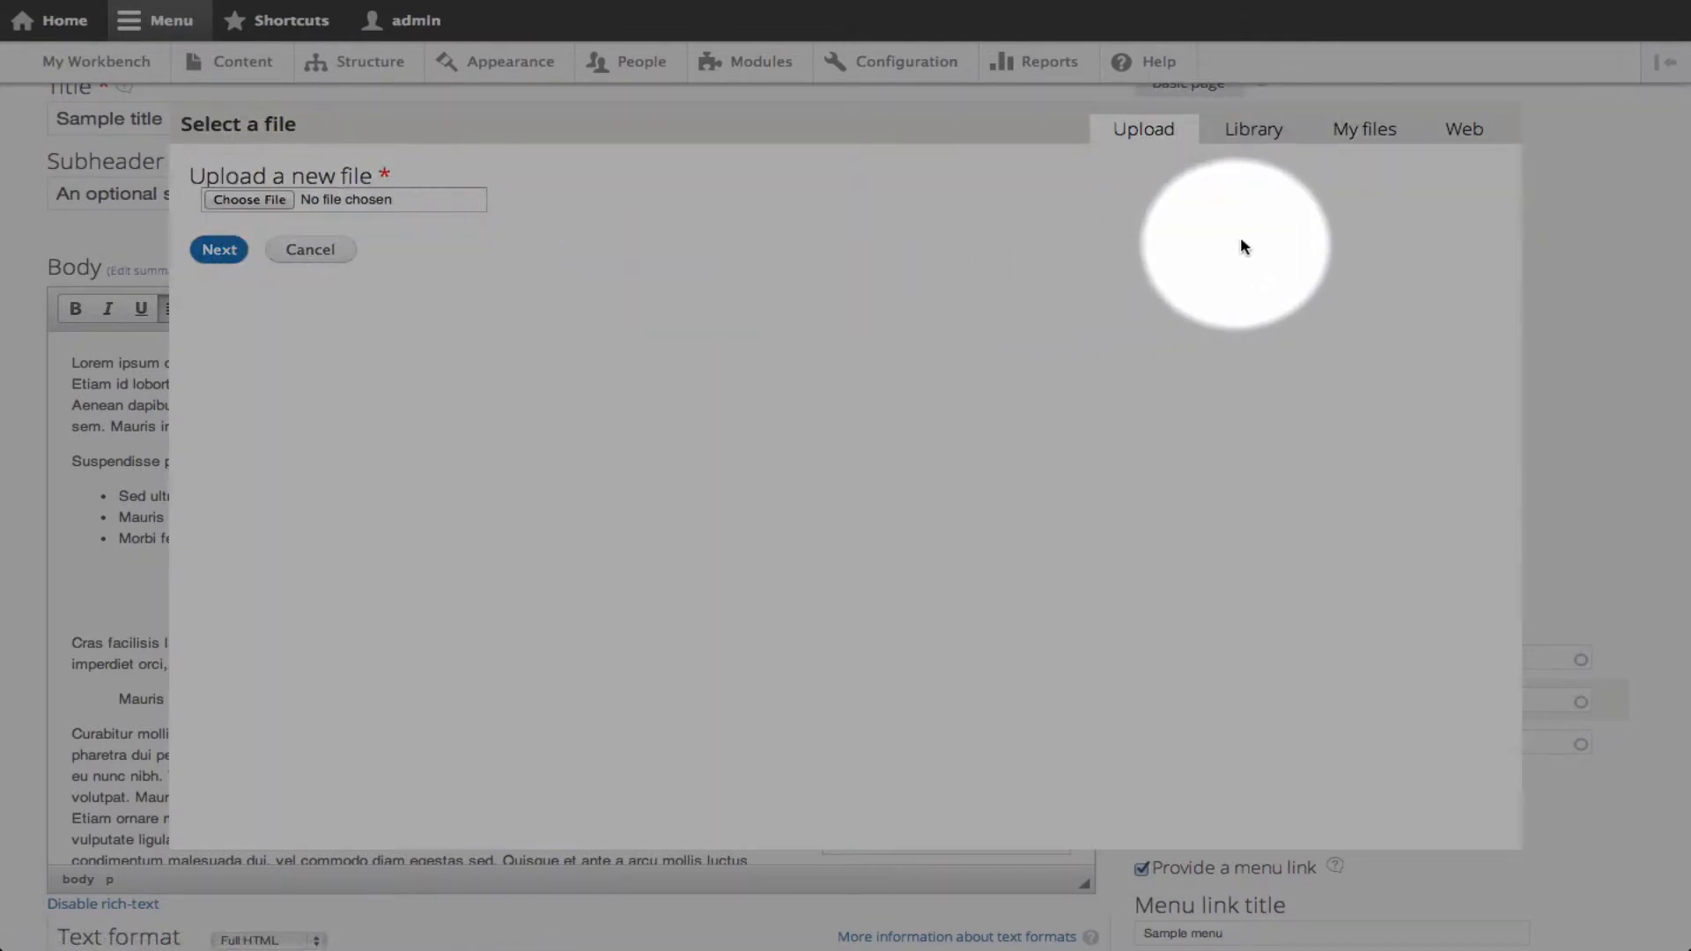
{"action": "left_click", "coordinate": [1255, 134]}
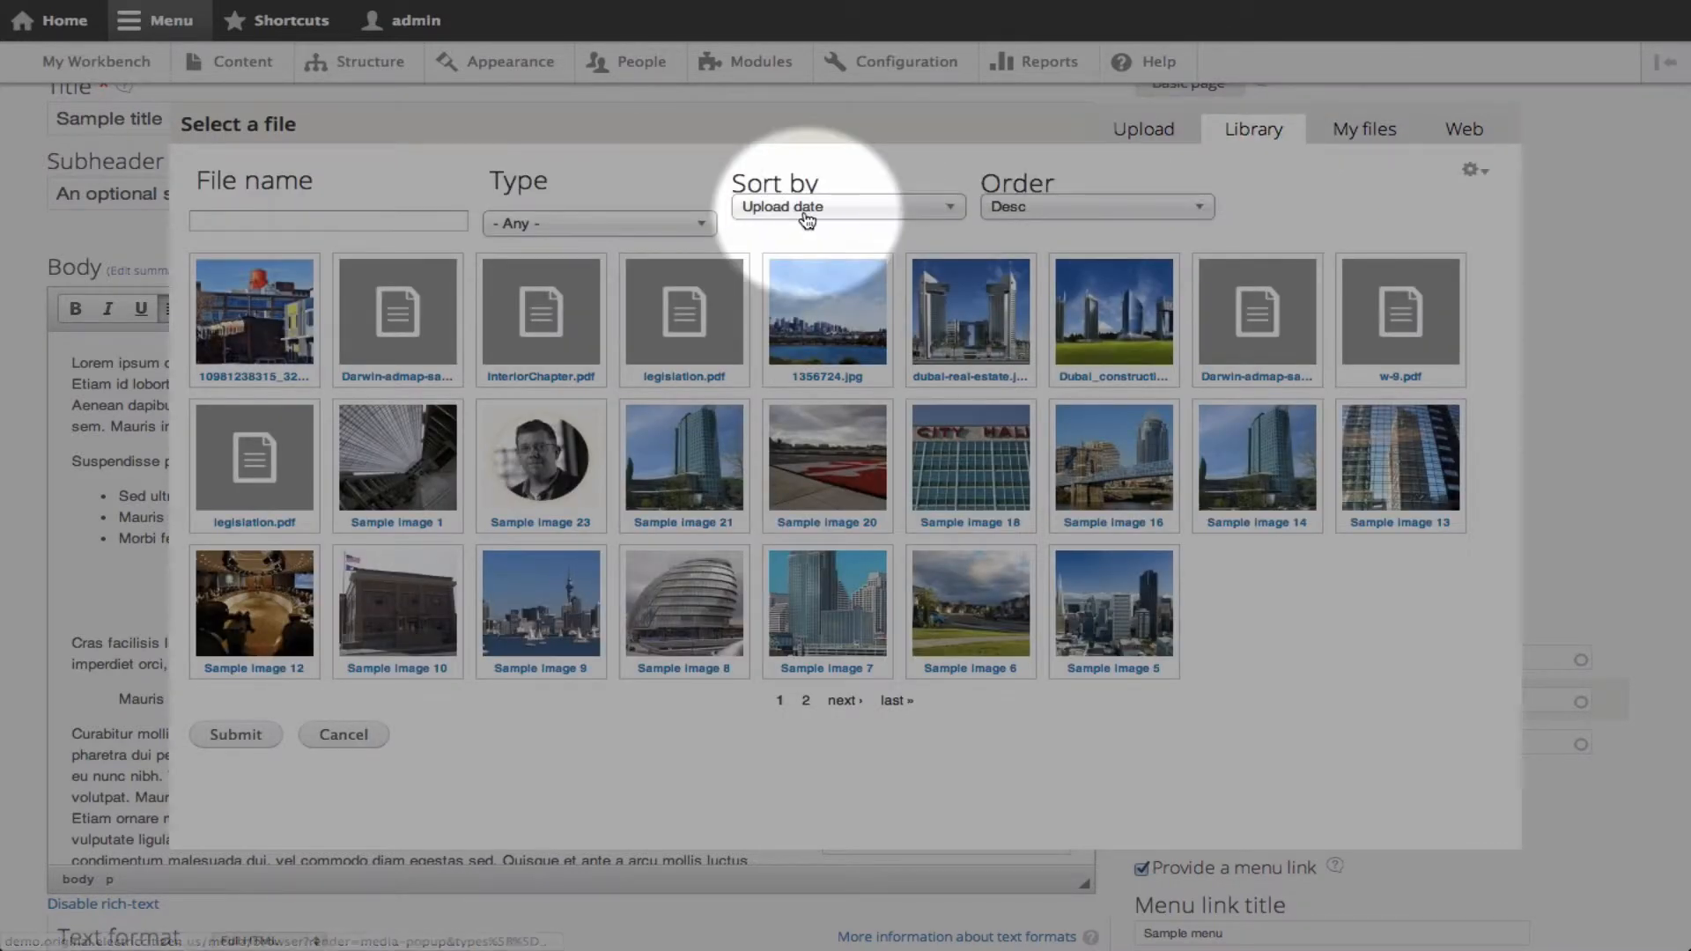
{"action": "left_click", "coordinate": [588, 227]}
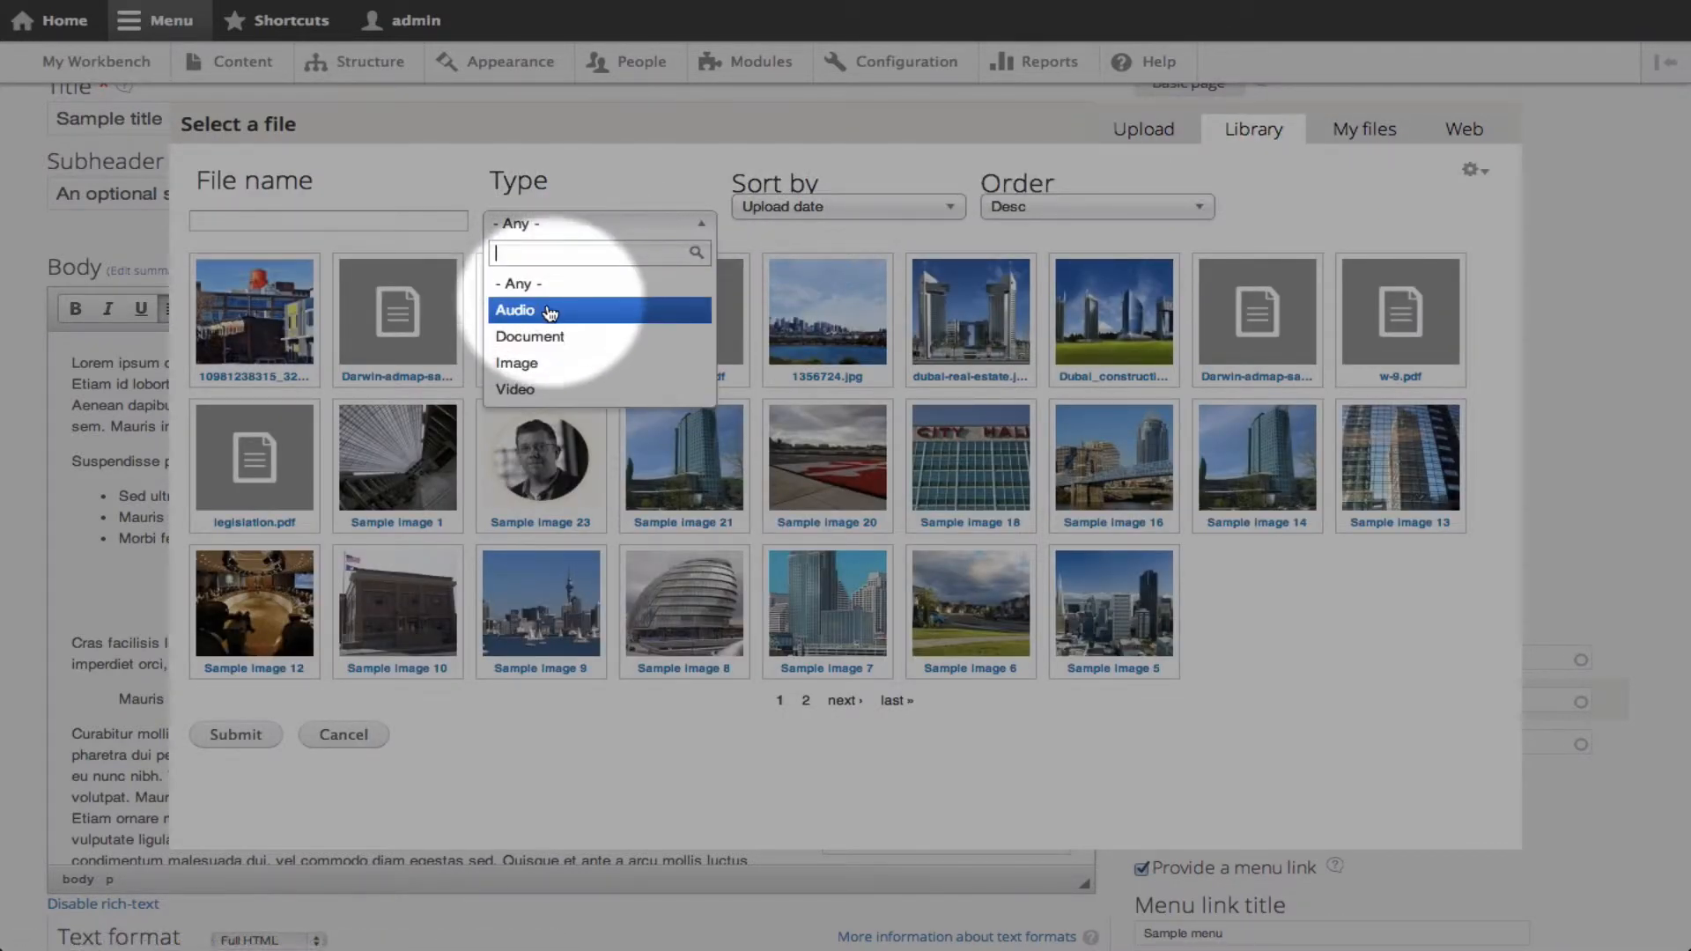
{"action": "left_click", "coordinate": [536, 337]}
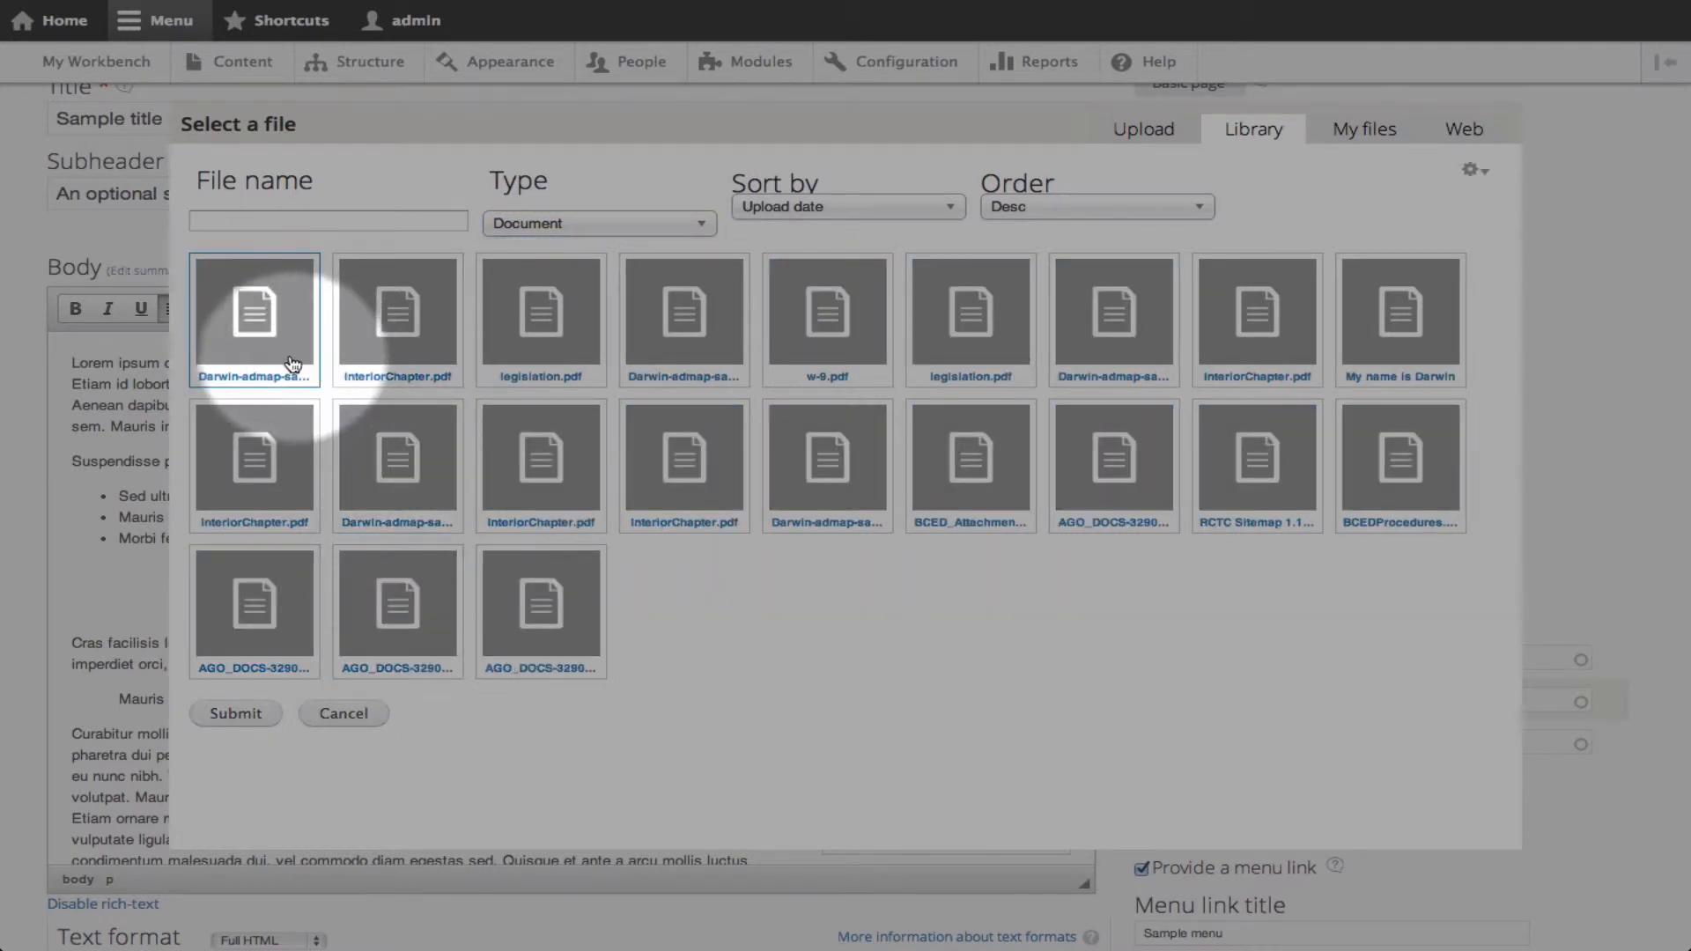
{"action": "left_click", "coordinate": [263, 346]}
{"action": "left_click", "coordinate": [263, 346]}
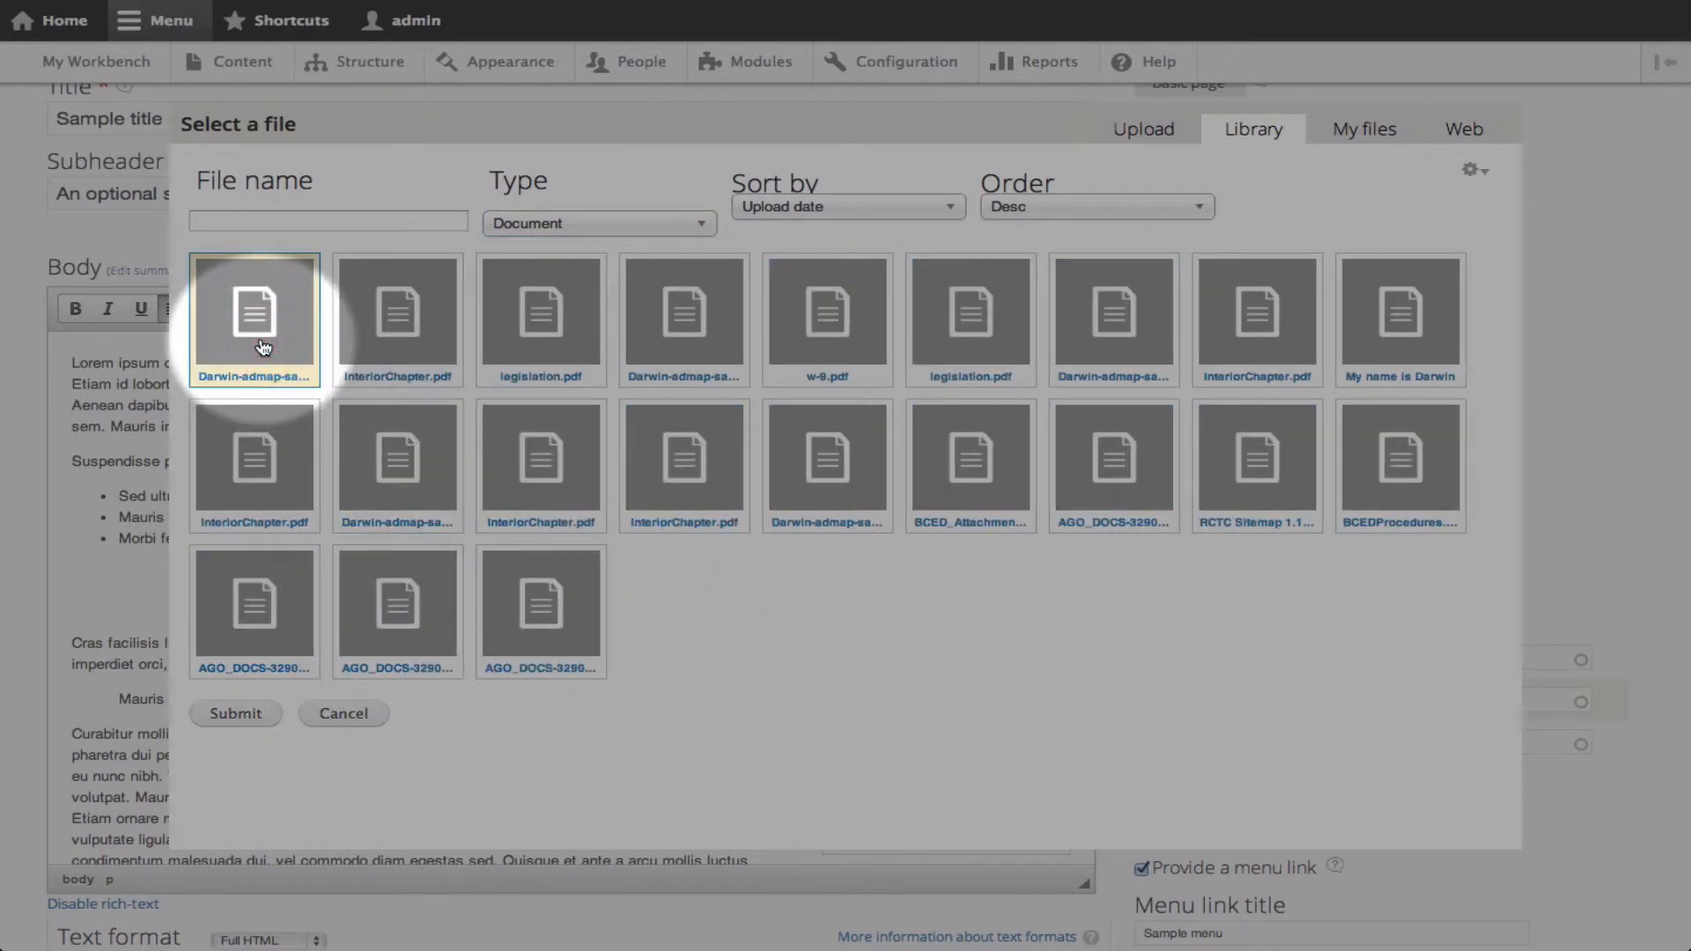
{"action": "left_click", "coordinate": [236, 712]}
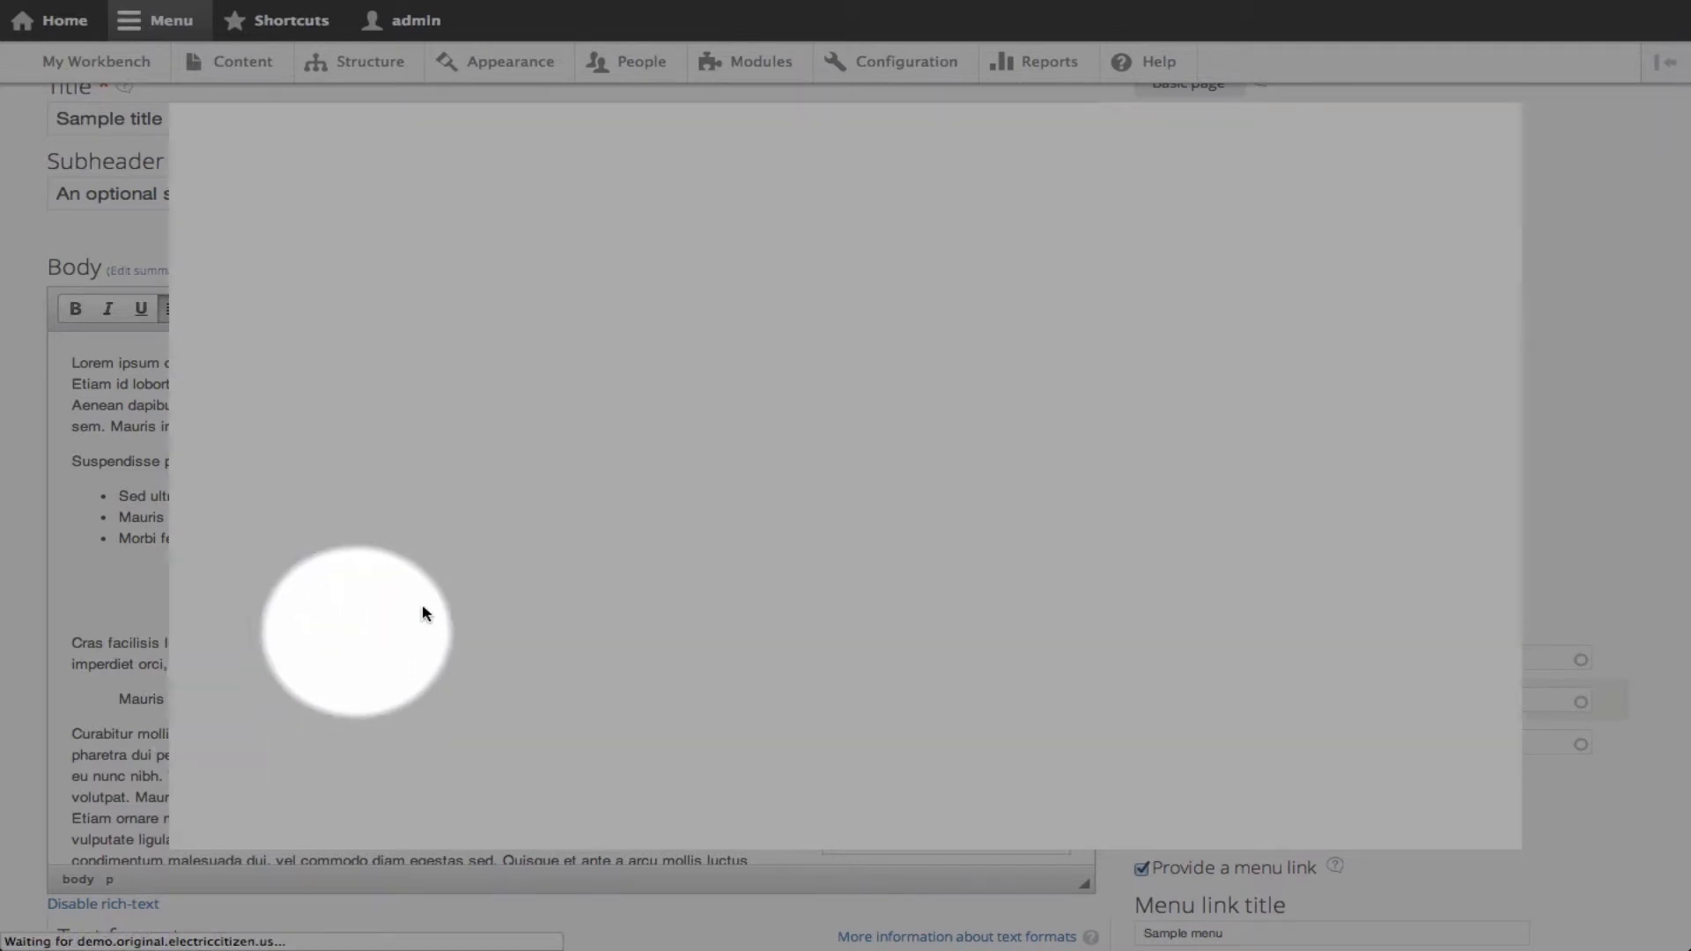
Embed the PDF with the Default display and remove the extra blank line beneath its download link
{"action": "left_click", "coordinate": [404, 253]}
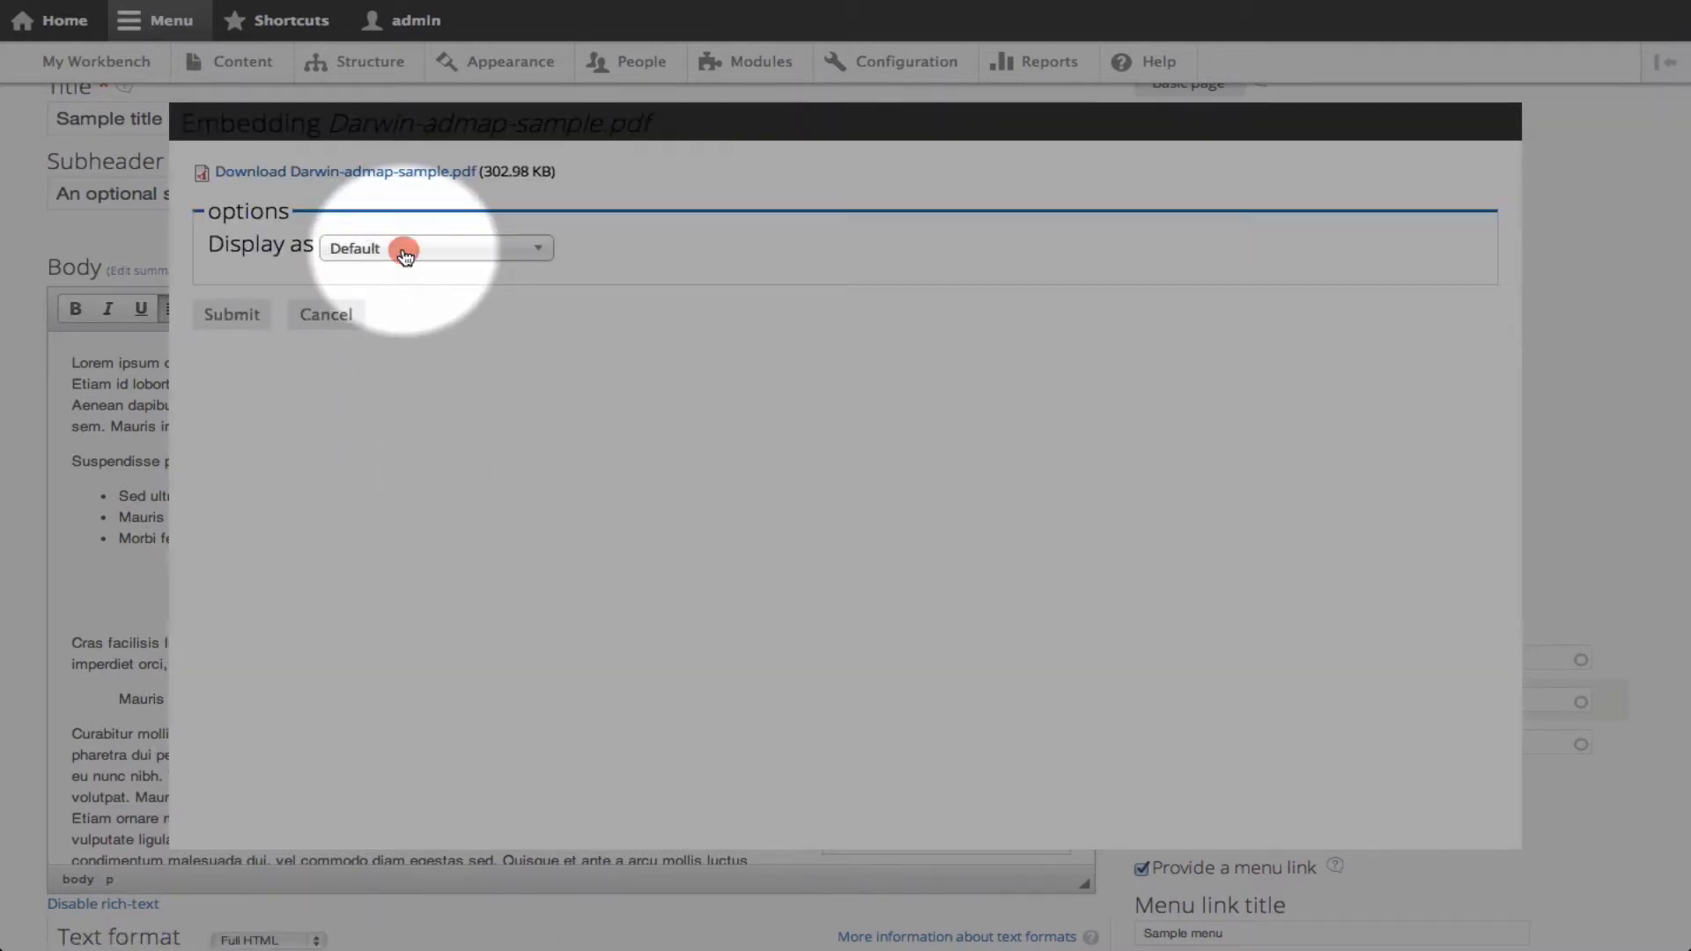
{"action": "left_click", "coordinate": [405, 254]}
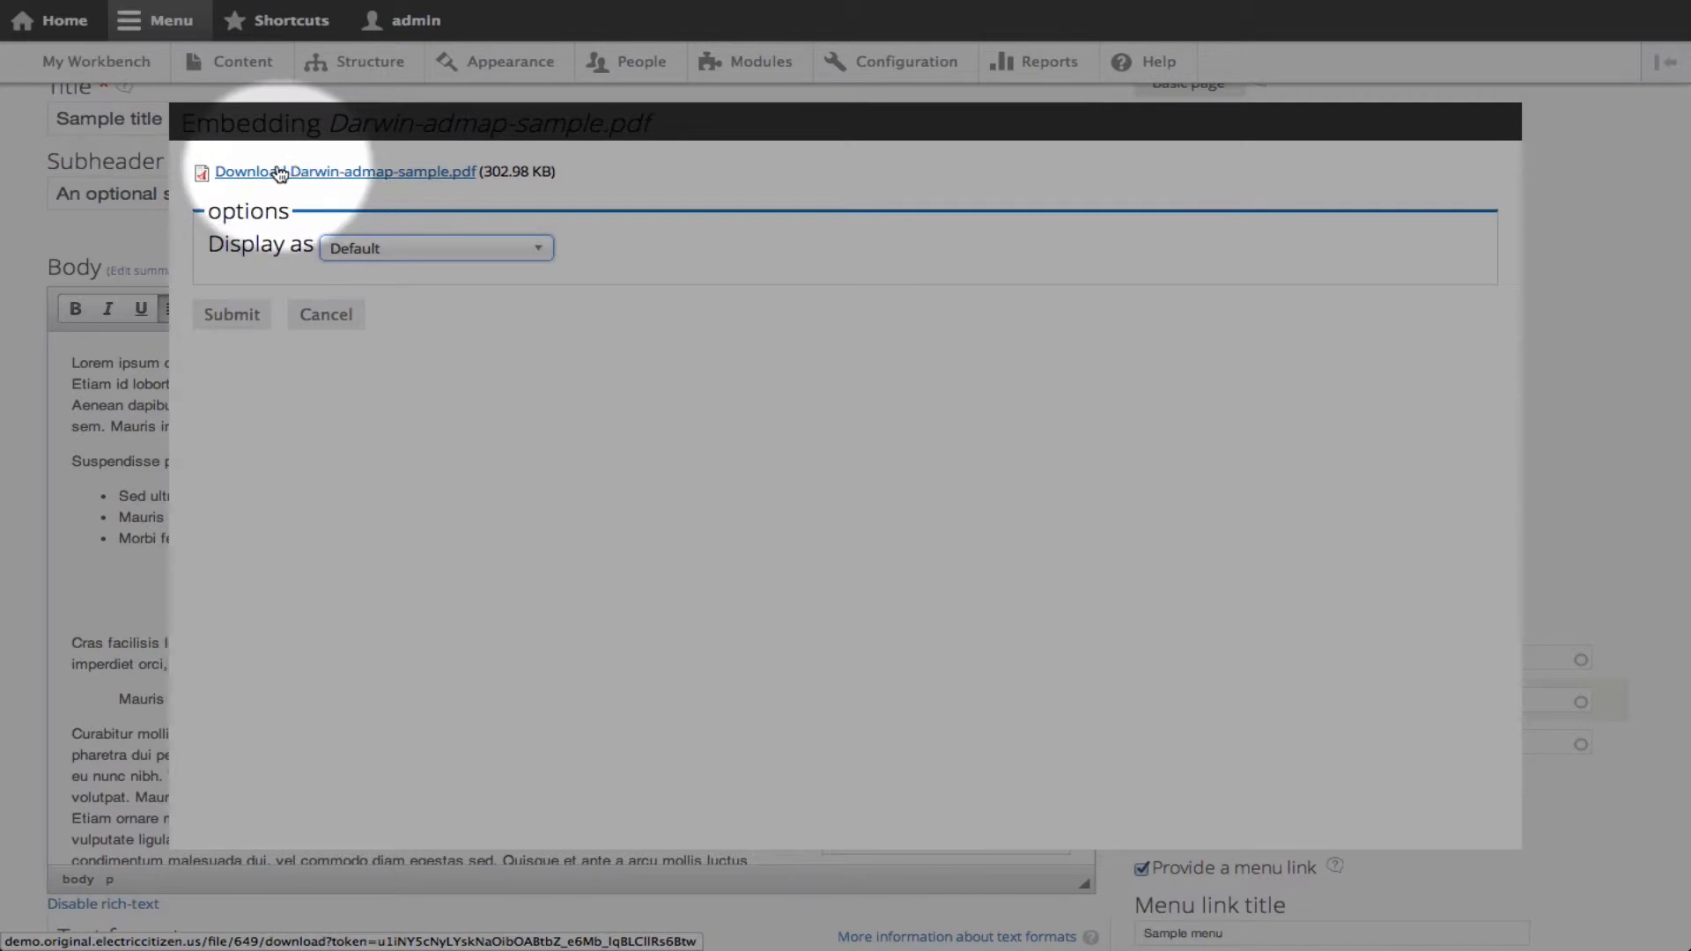
{"action": "left_click", "coordinate": [245, 305]}
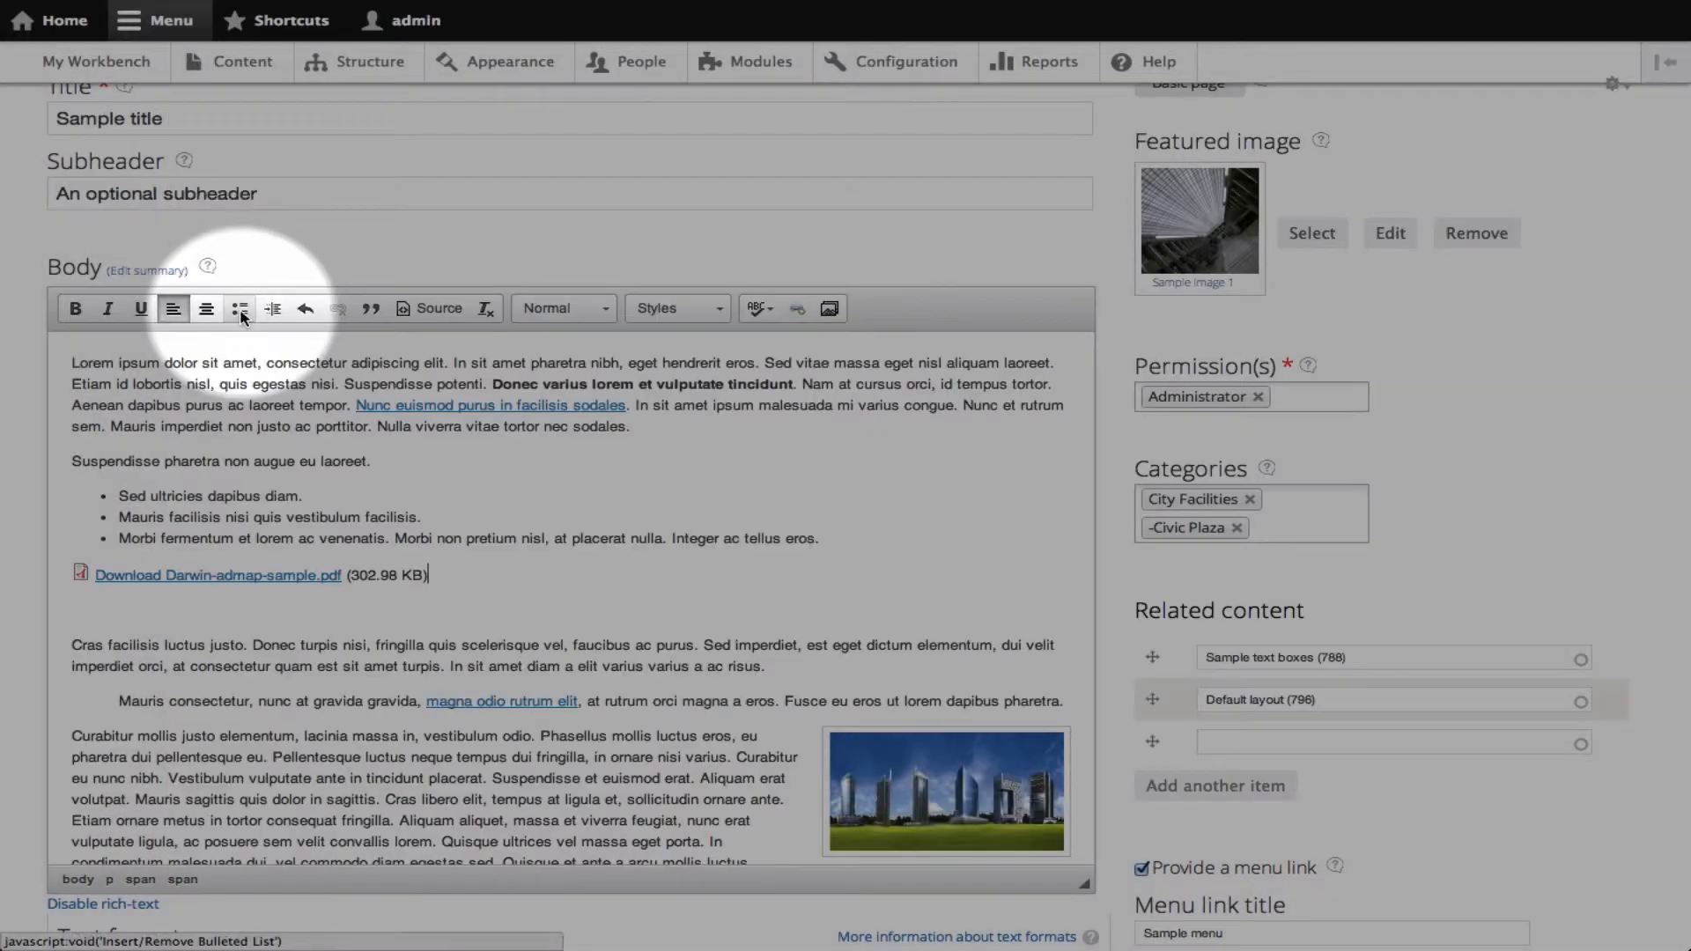
{"action": "left_click", "coordinate": [74, 645]}
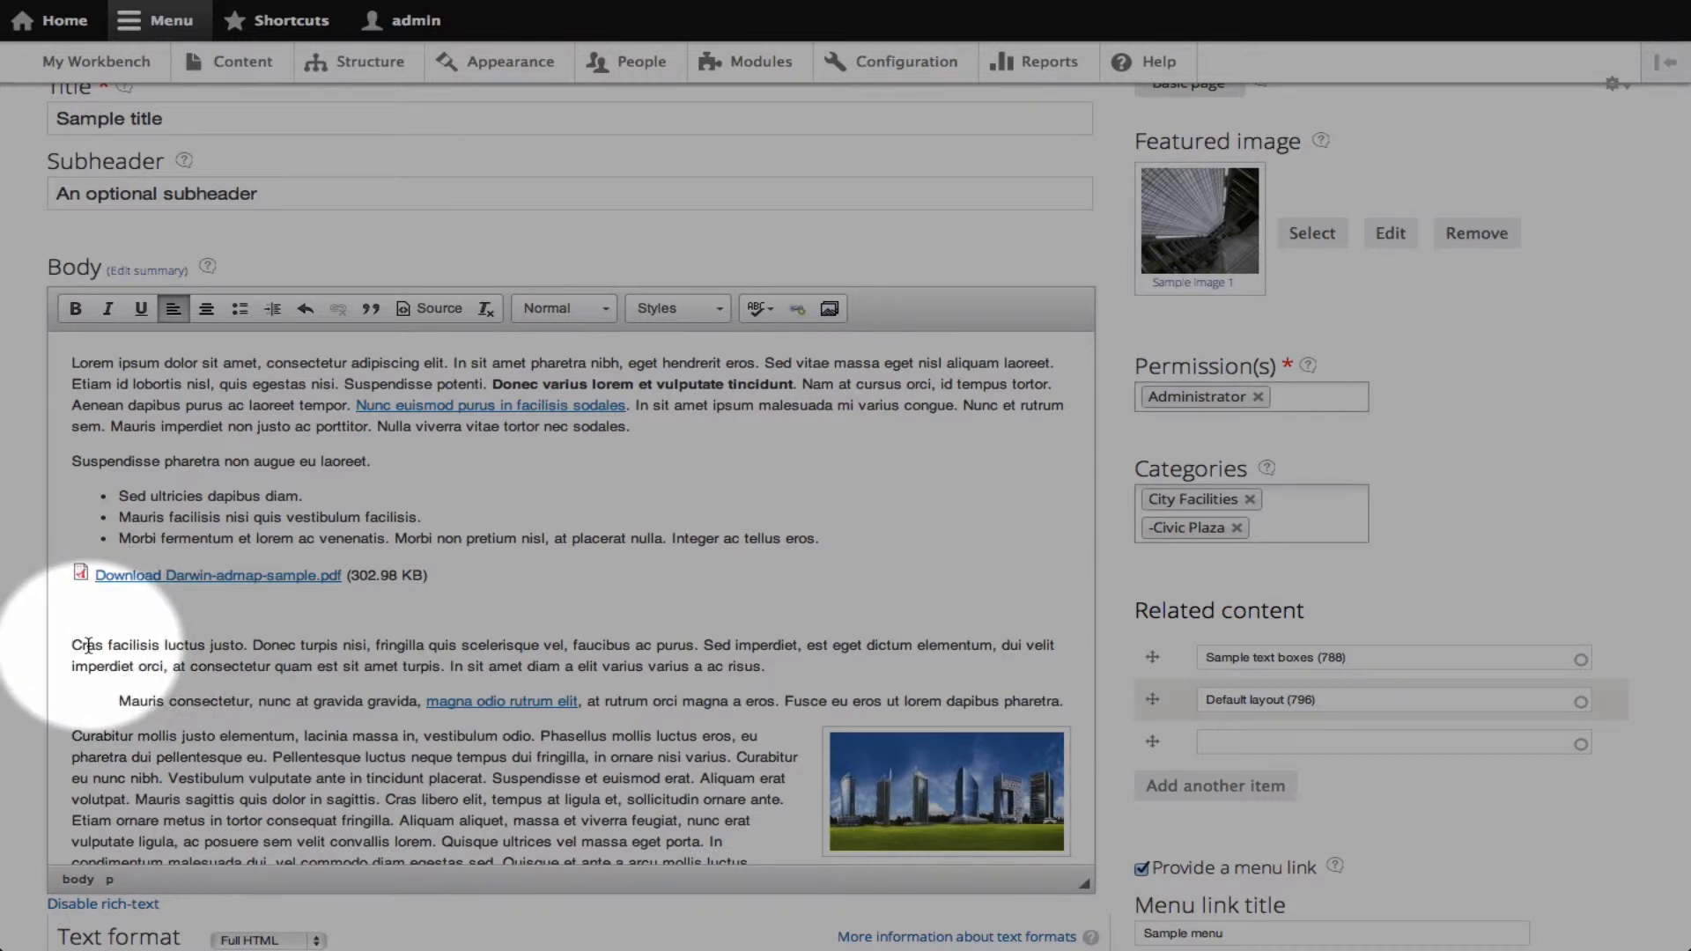
{"action": "key", "text": "BackSpace"}
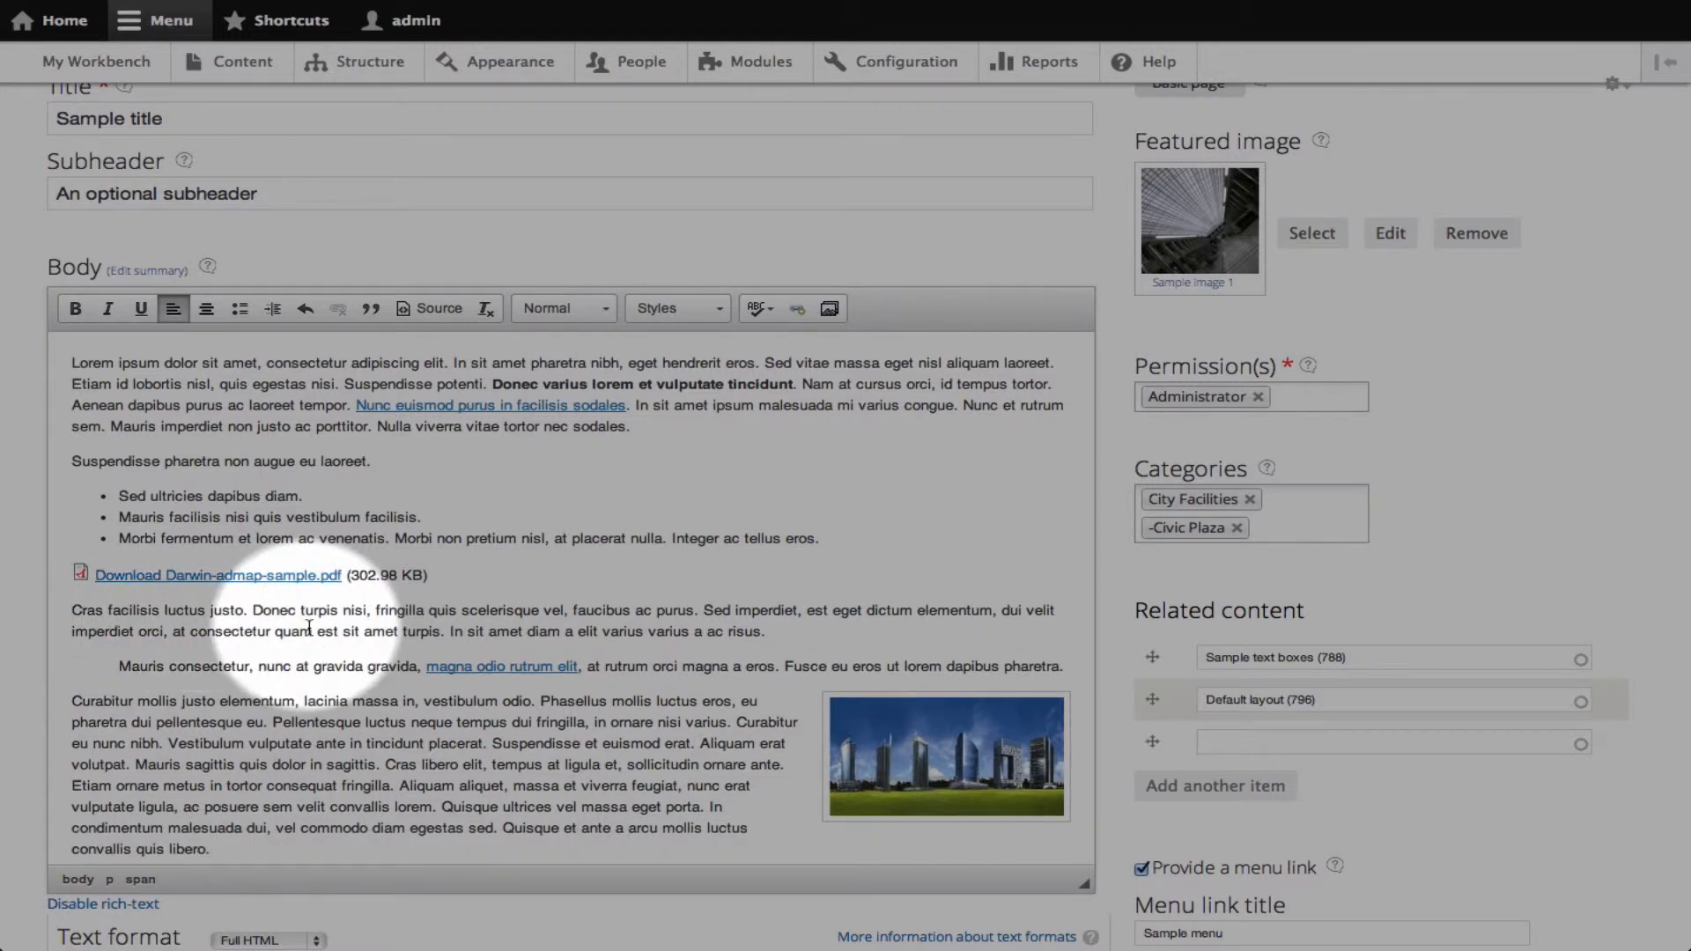
Choose "The Day of the Doctor: A Preview" from the library's Video files for insertion in a new paragraph at the body's end
{"action": "scroll", "coordinate": [306, 617], "scroll_direction": "down", "scroll_amount": 2}
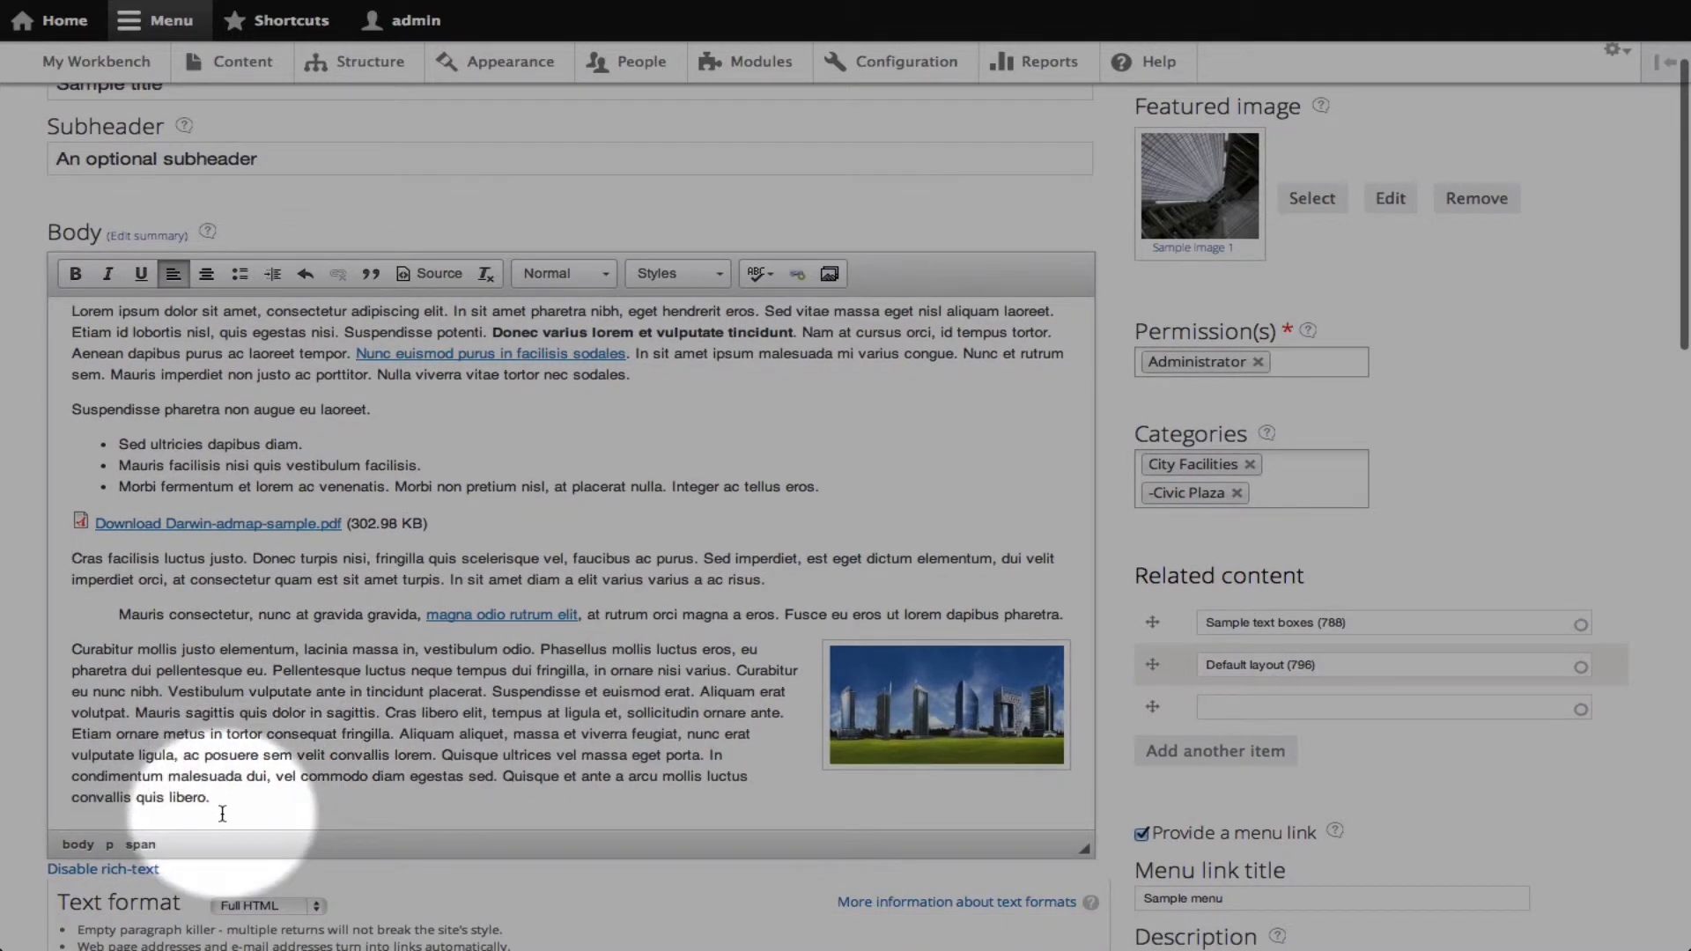
{"action": "key", "text": "Return"}
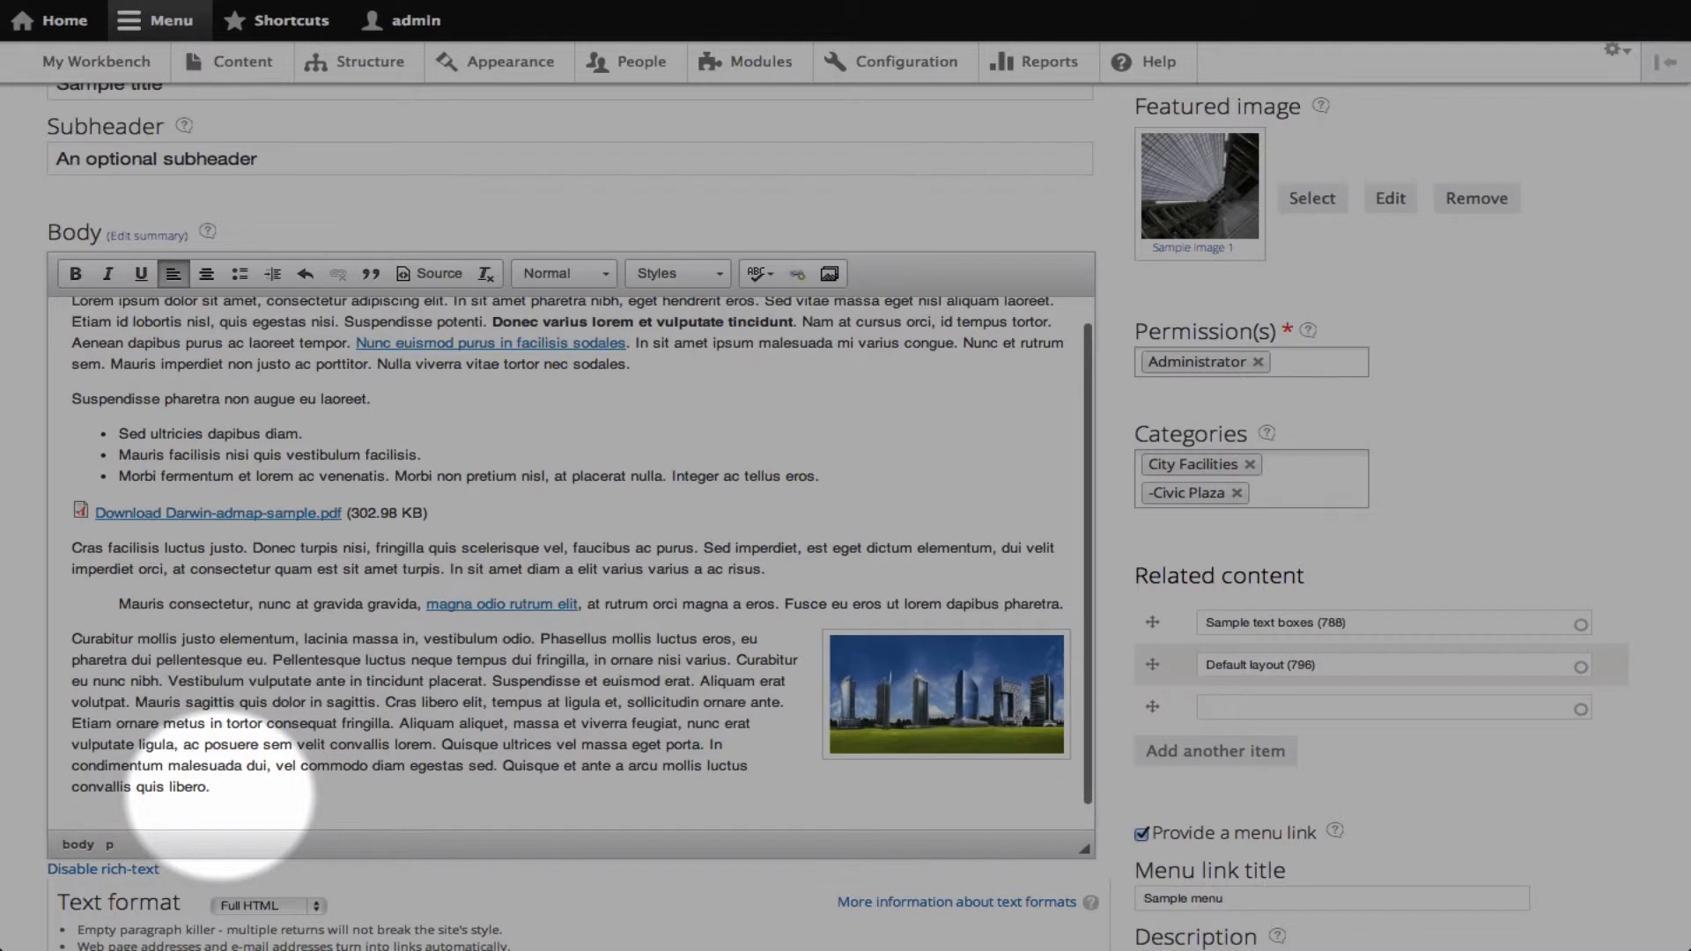
{"action": "left_click", "coordinate": [831, 275]}
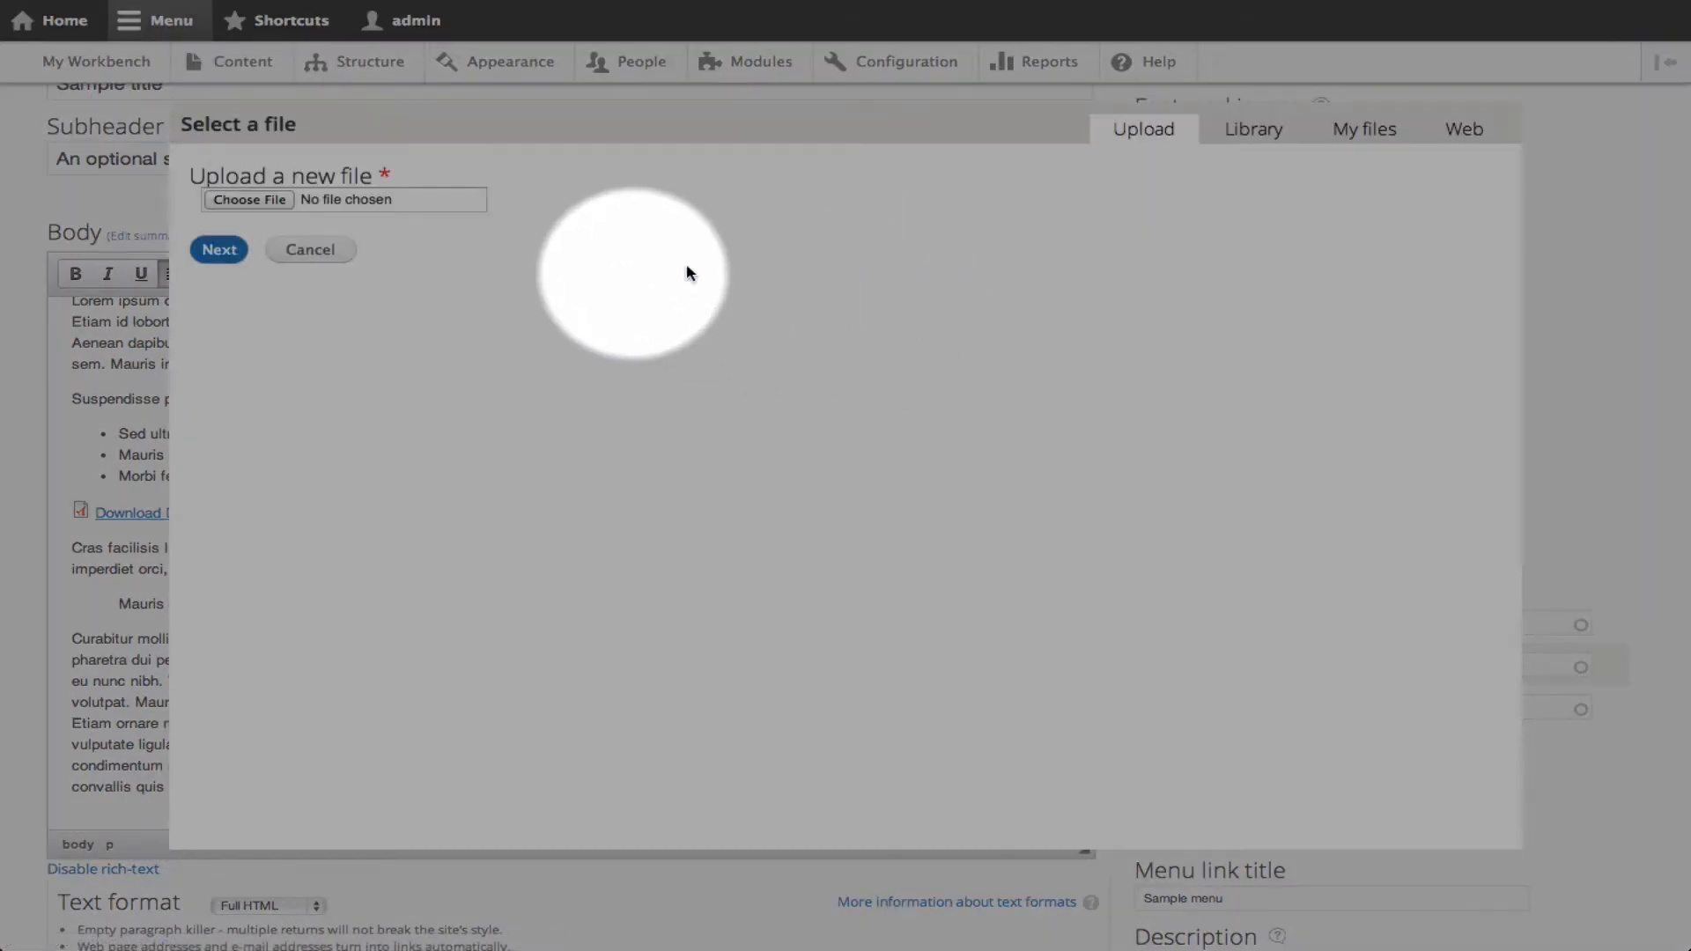
{"action": "left_click", "coordinate": [1256, 141]}
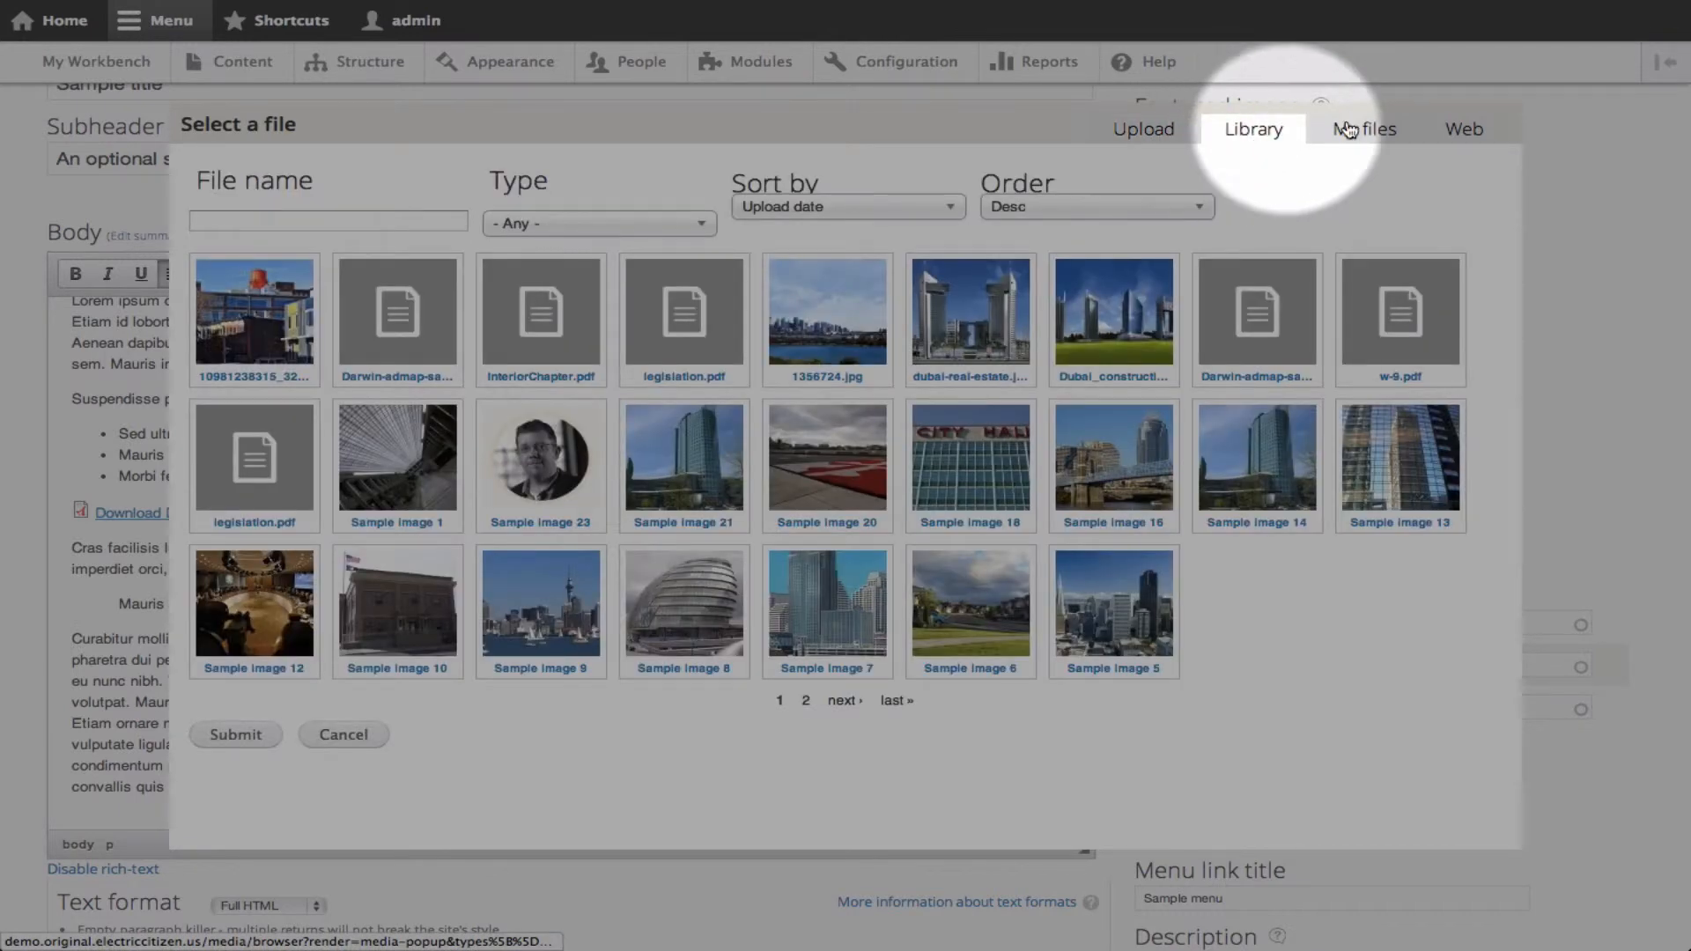
{"action": "left_click", "coordinate": [1465, 129]}
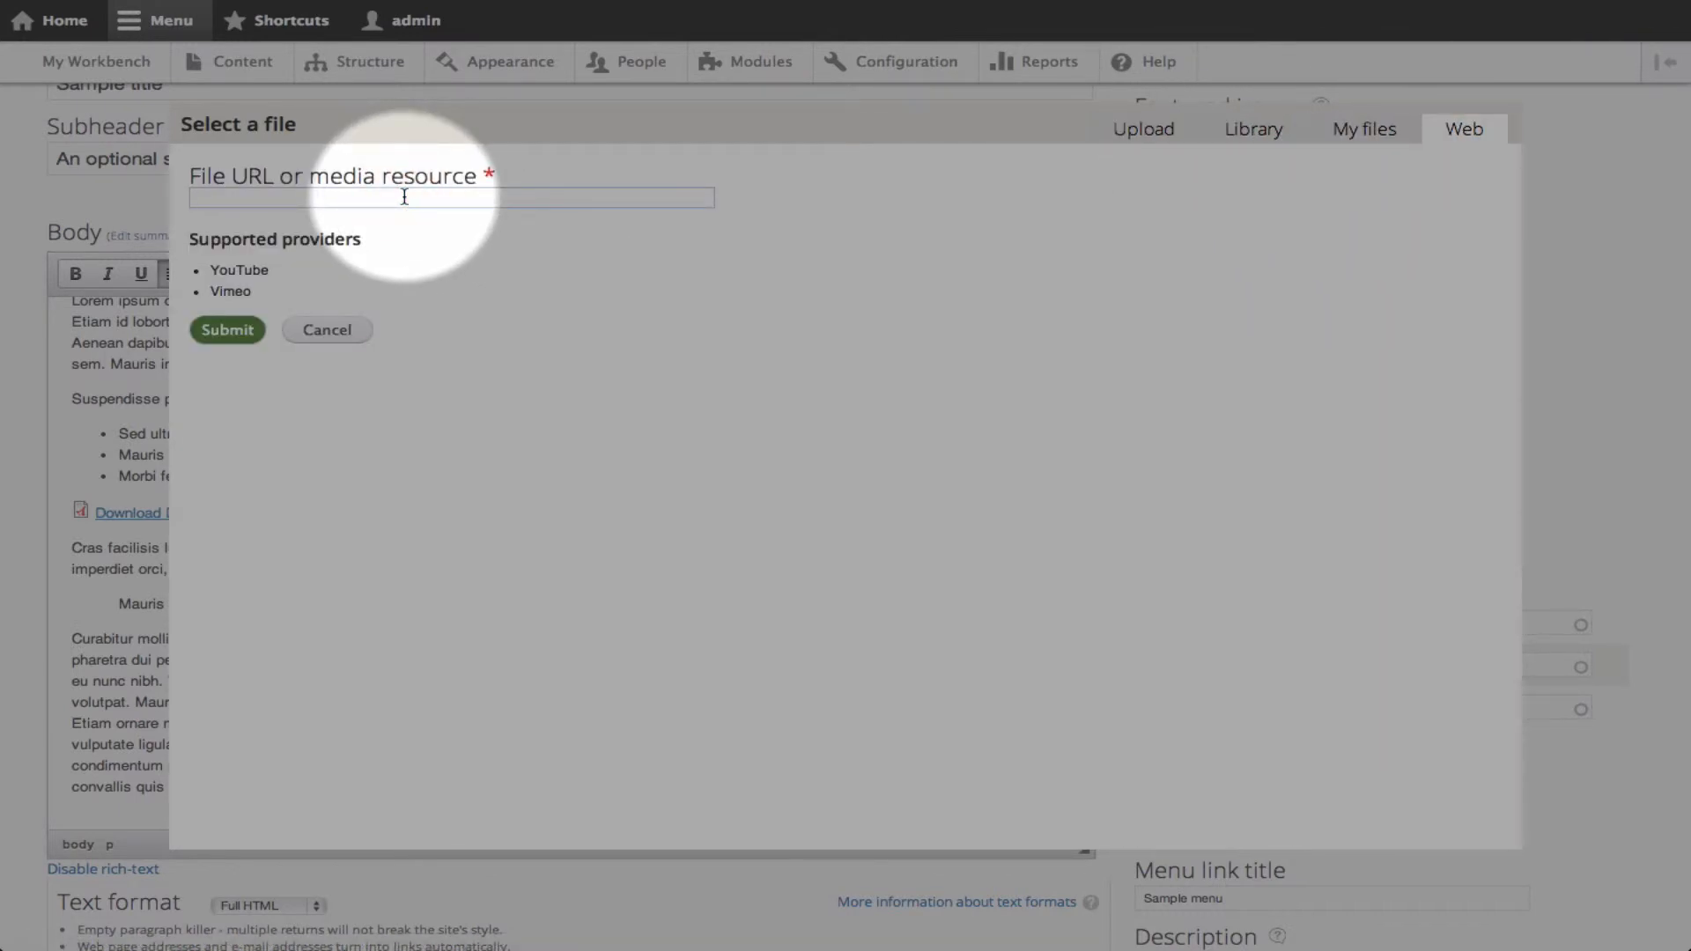
{"action": "left_click", "coordinate": [1270, 139]}
{"action": "left_click", "coordinate": [567, 226]}
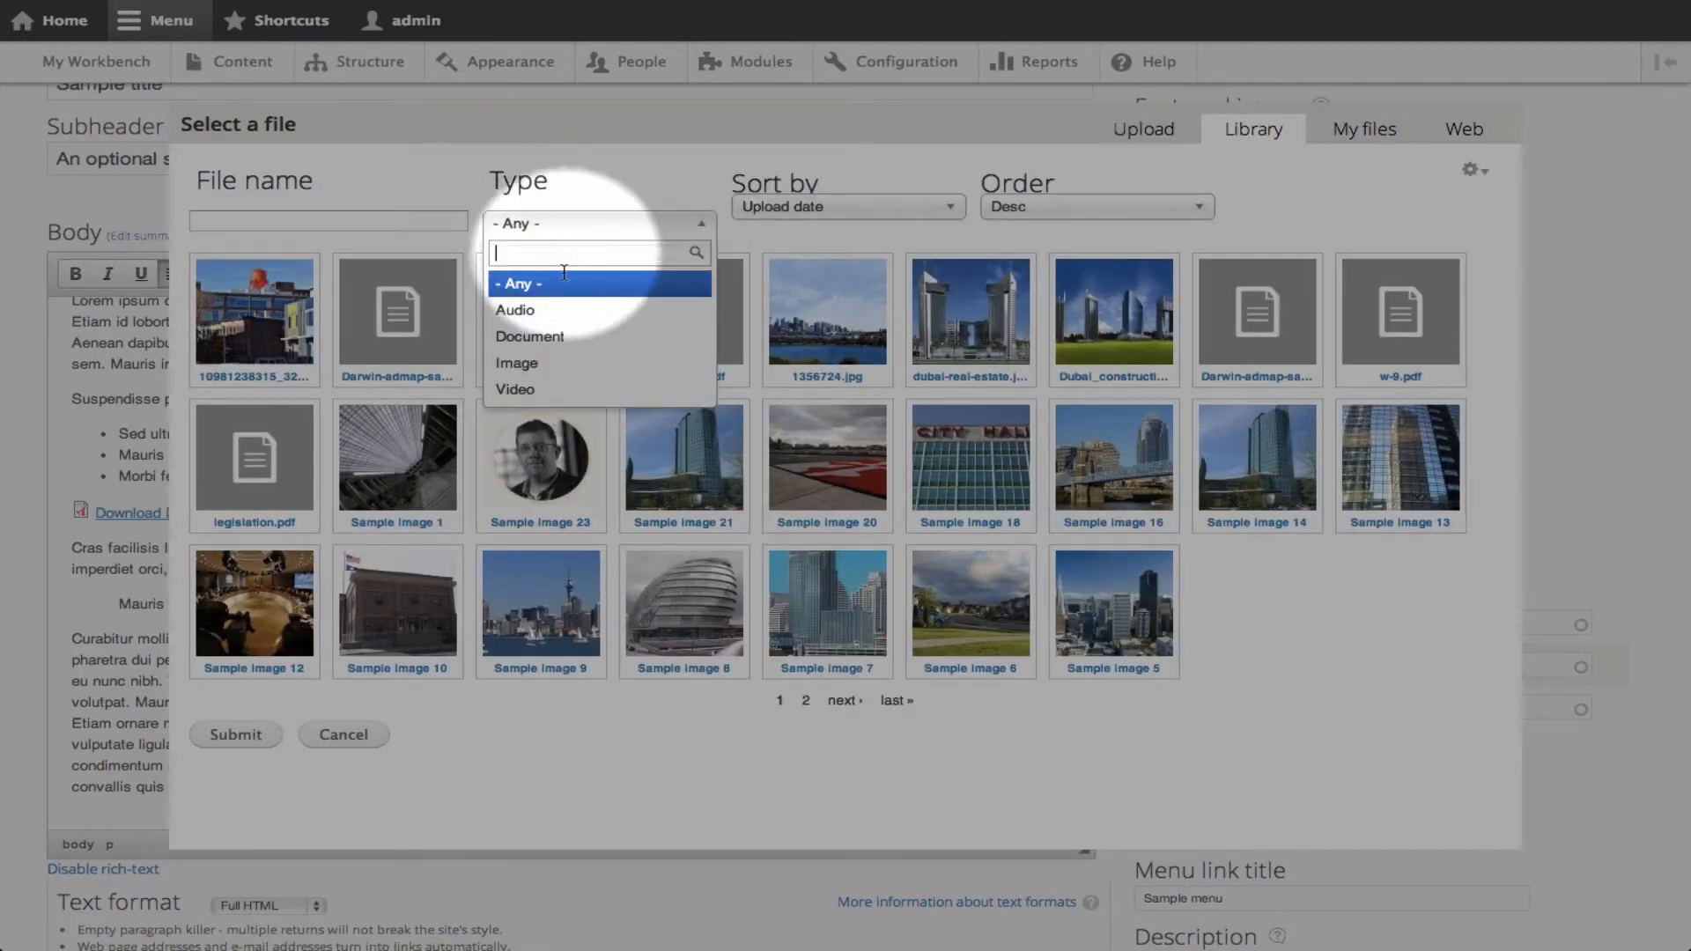
{"action": "left_click", "coordinate": [534, 395]}
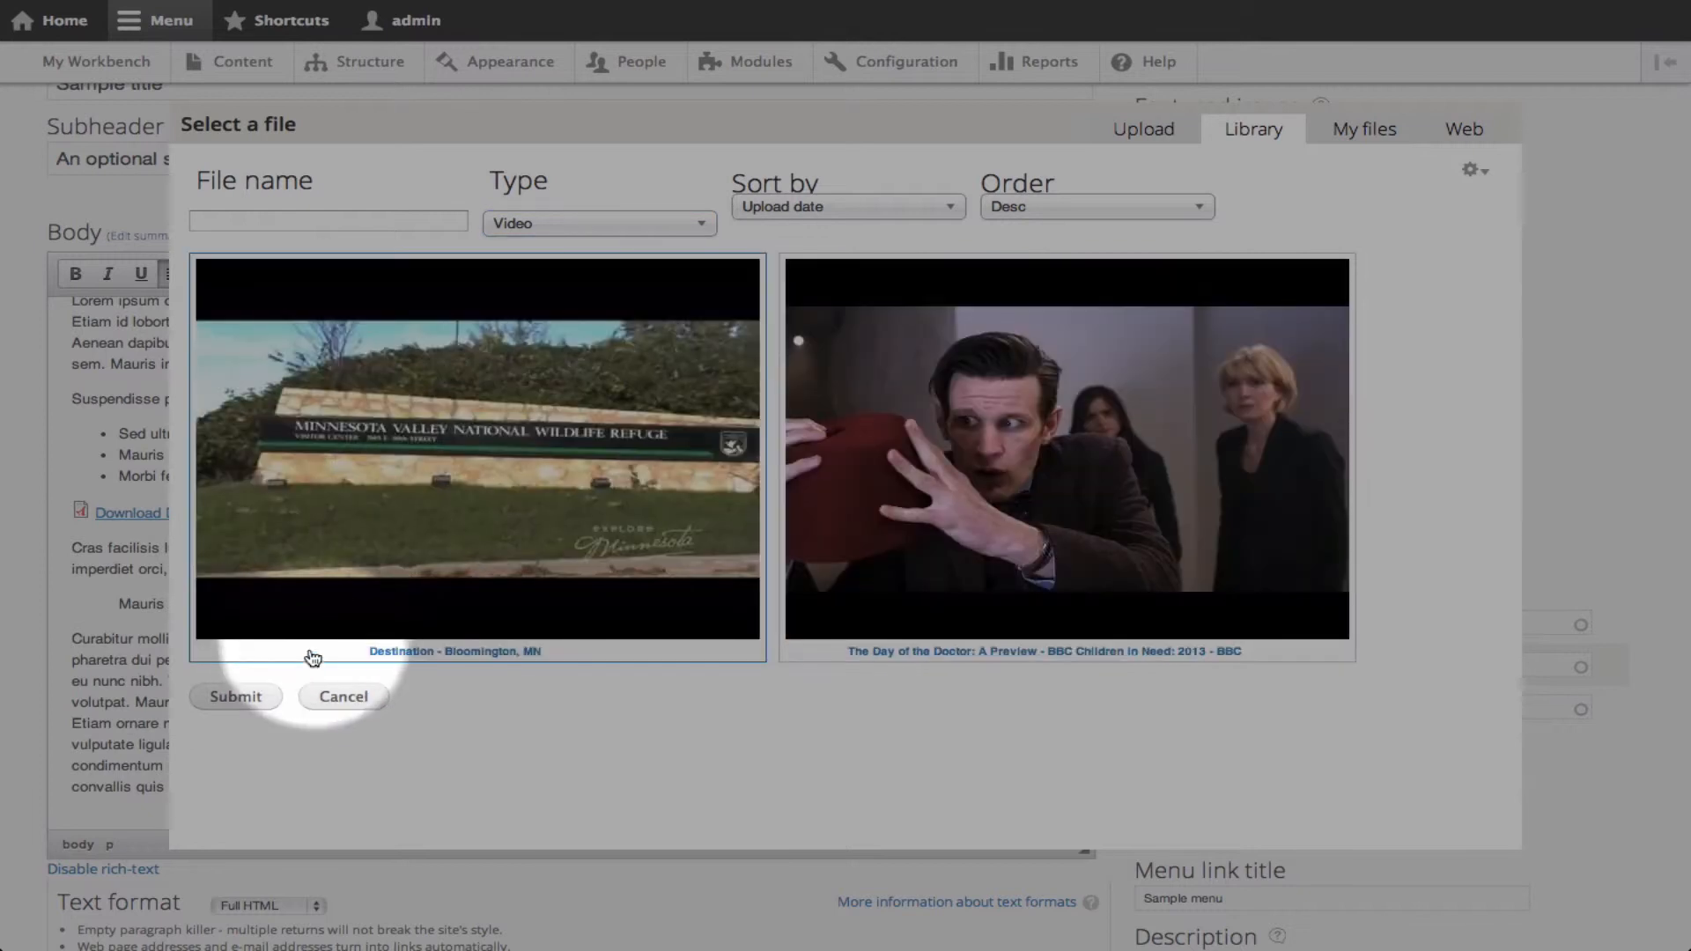
{"action": "left_click", "coordinate": [809, 486]}
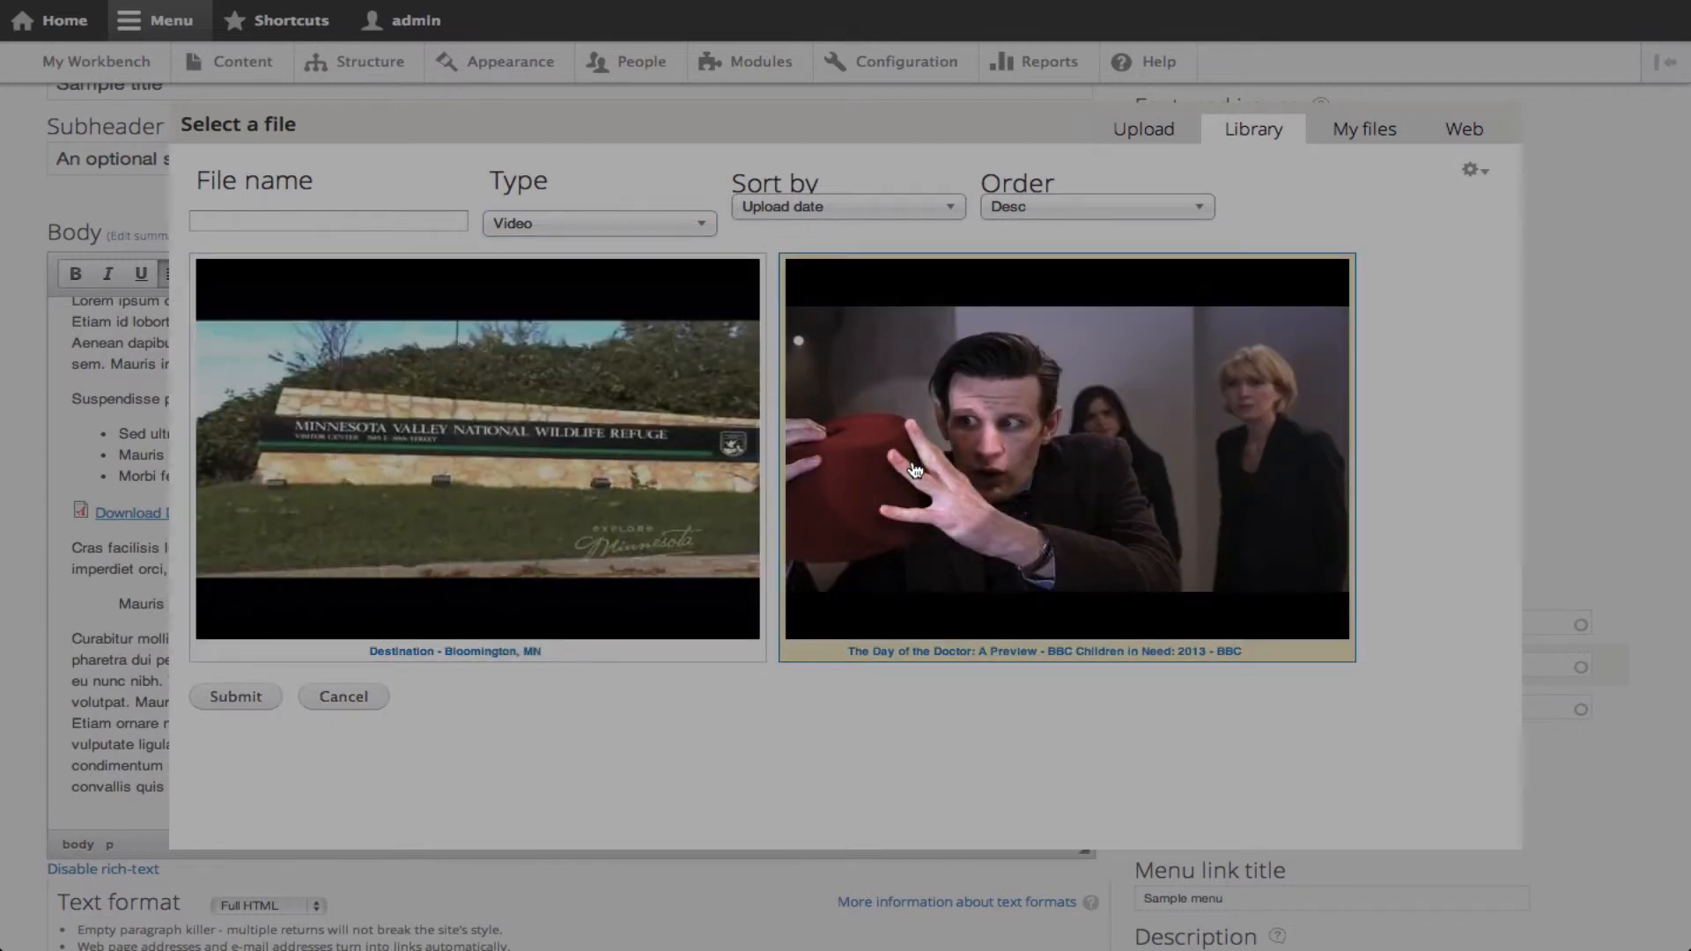
{"action": "left_click", "coordinate": [241, 696]}
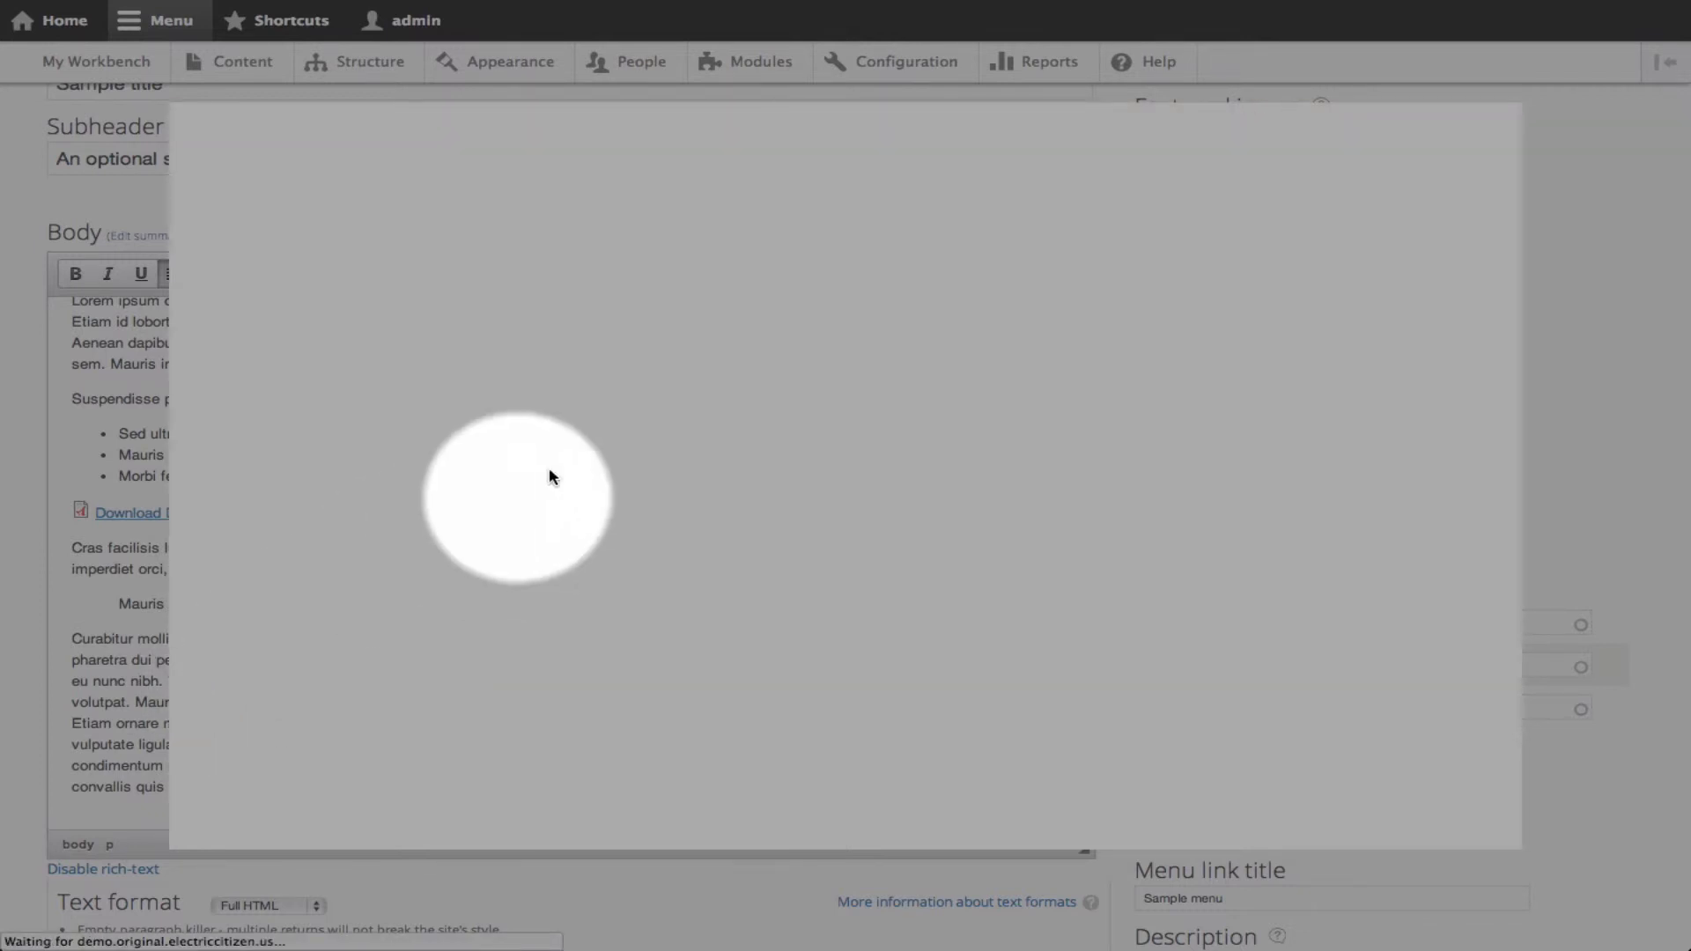
Embed the video in the body with the Embed (Large) display
{"action": "left_click", "coordinate": [446, 392]}
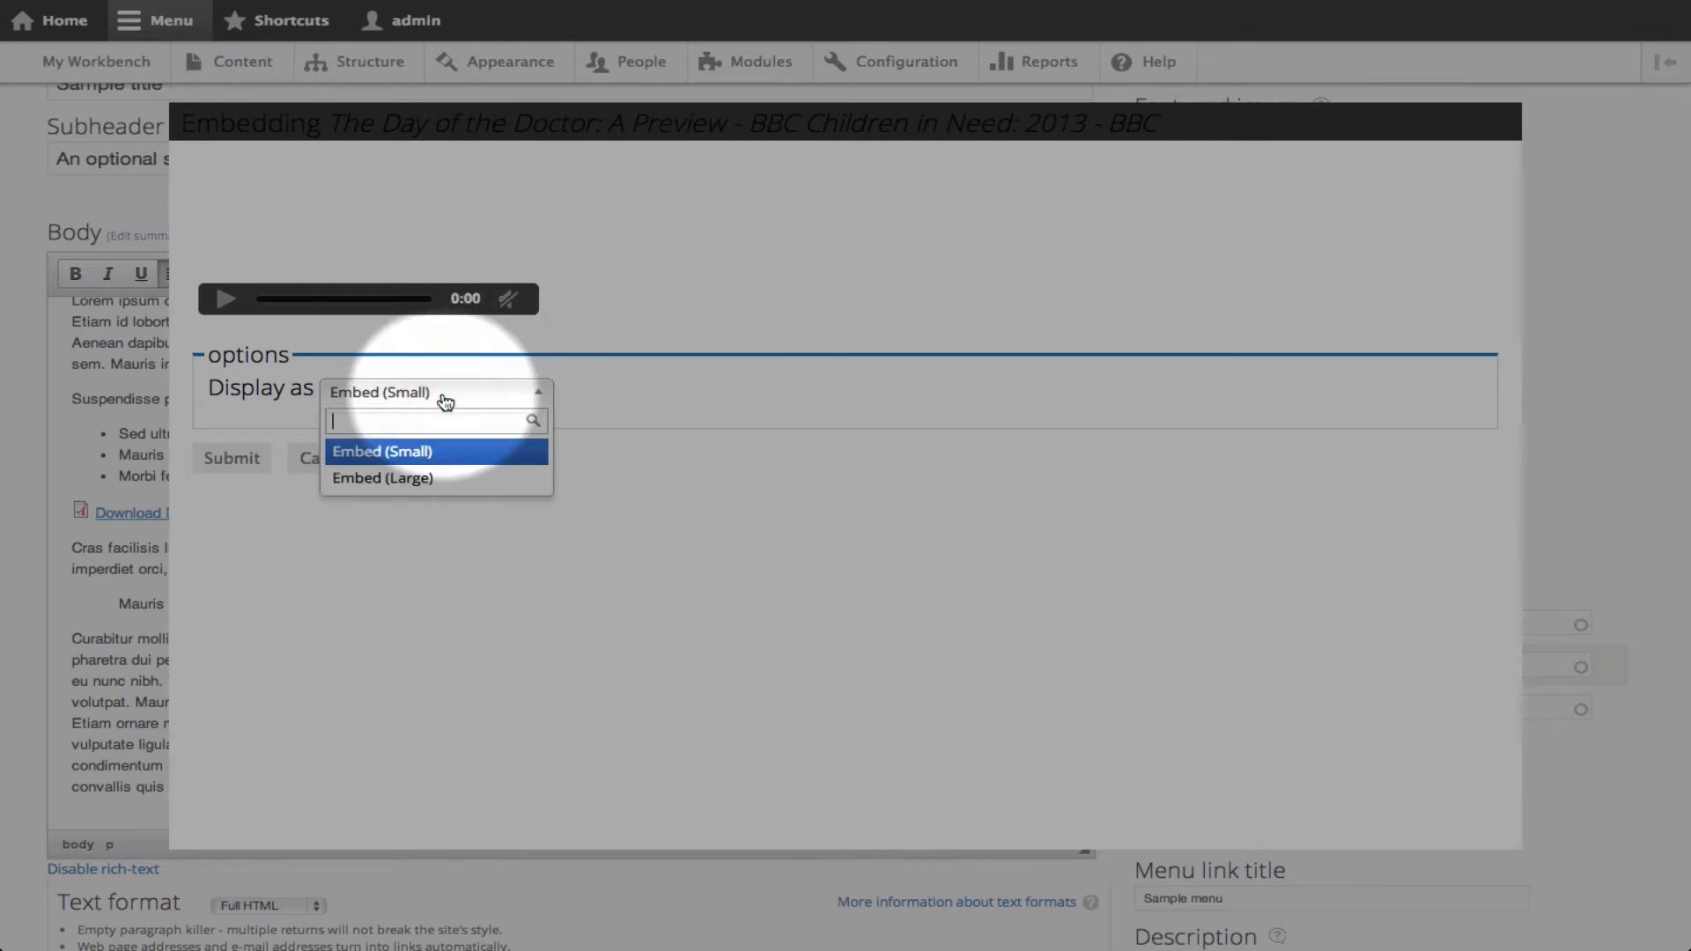
{"action": "left_click", "coordinate": [418, 478]}
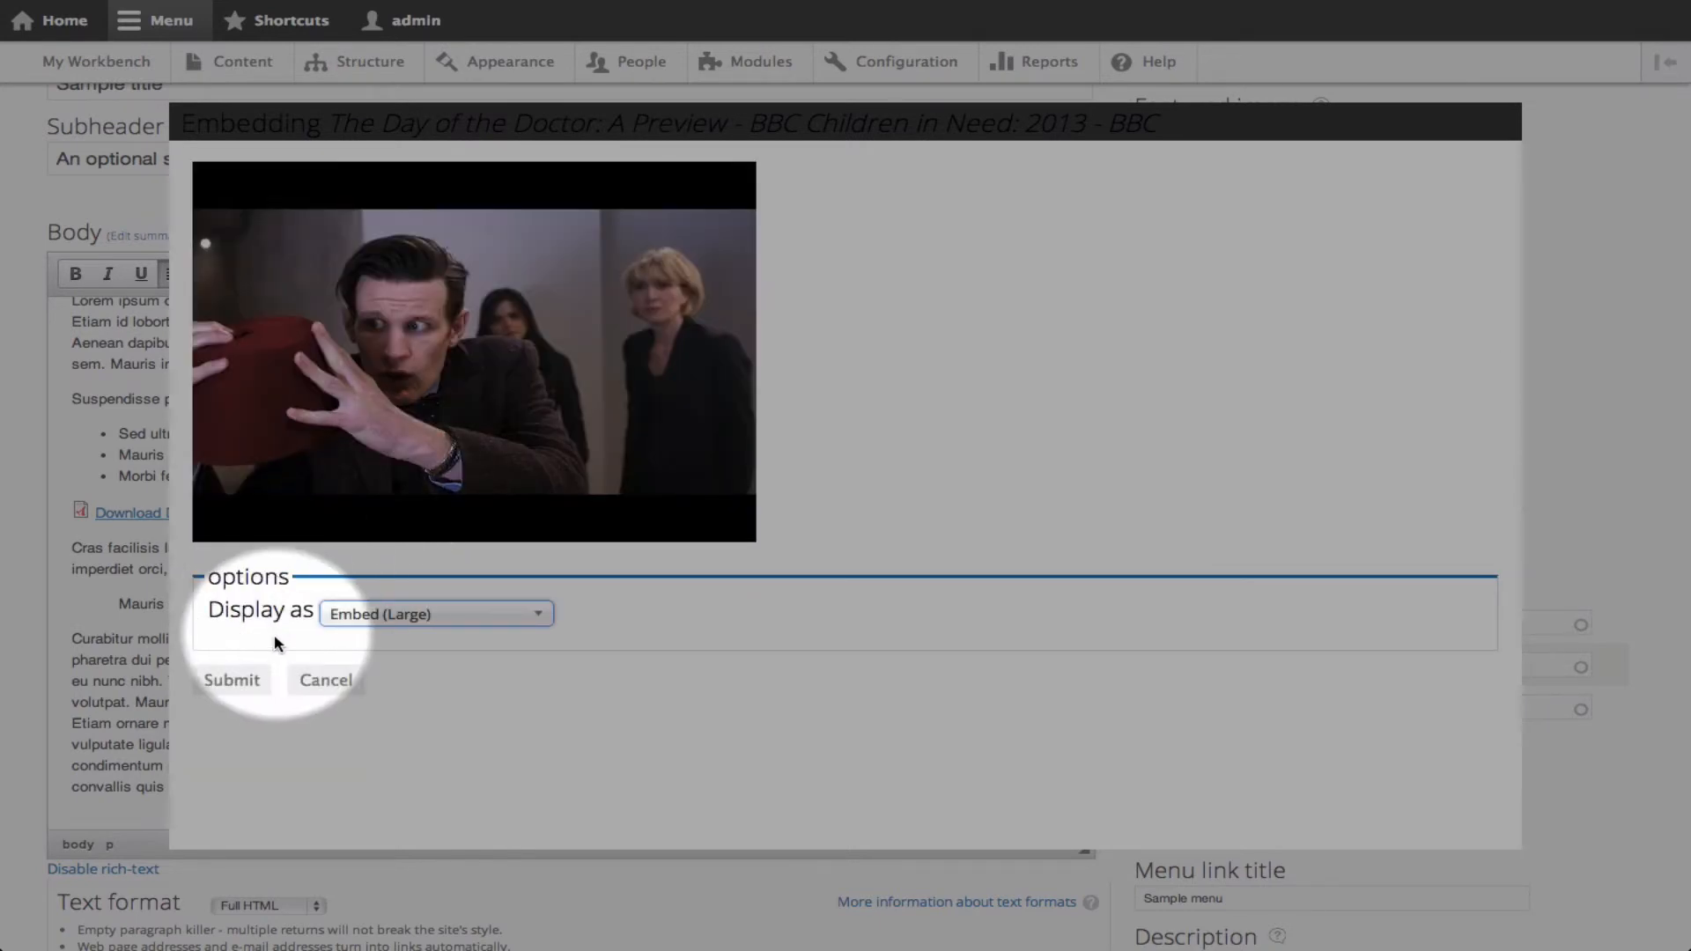
{"action": "left_click", "coordinate": [238, 684]}
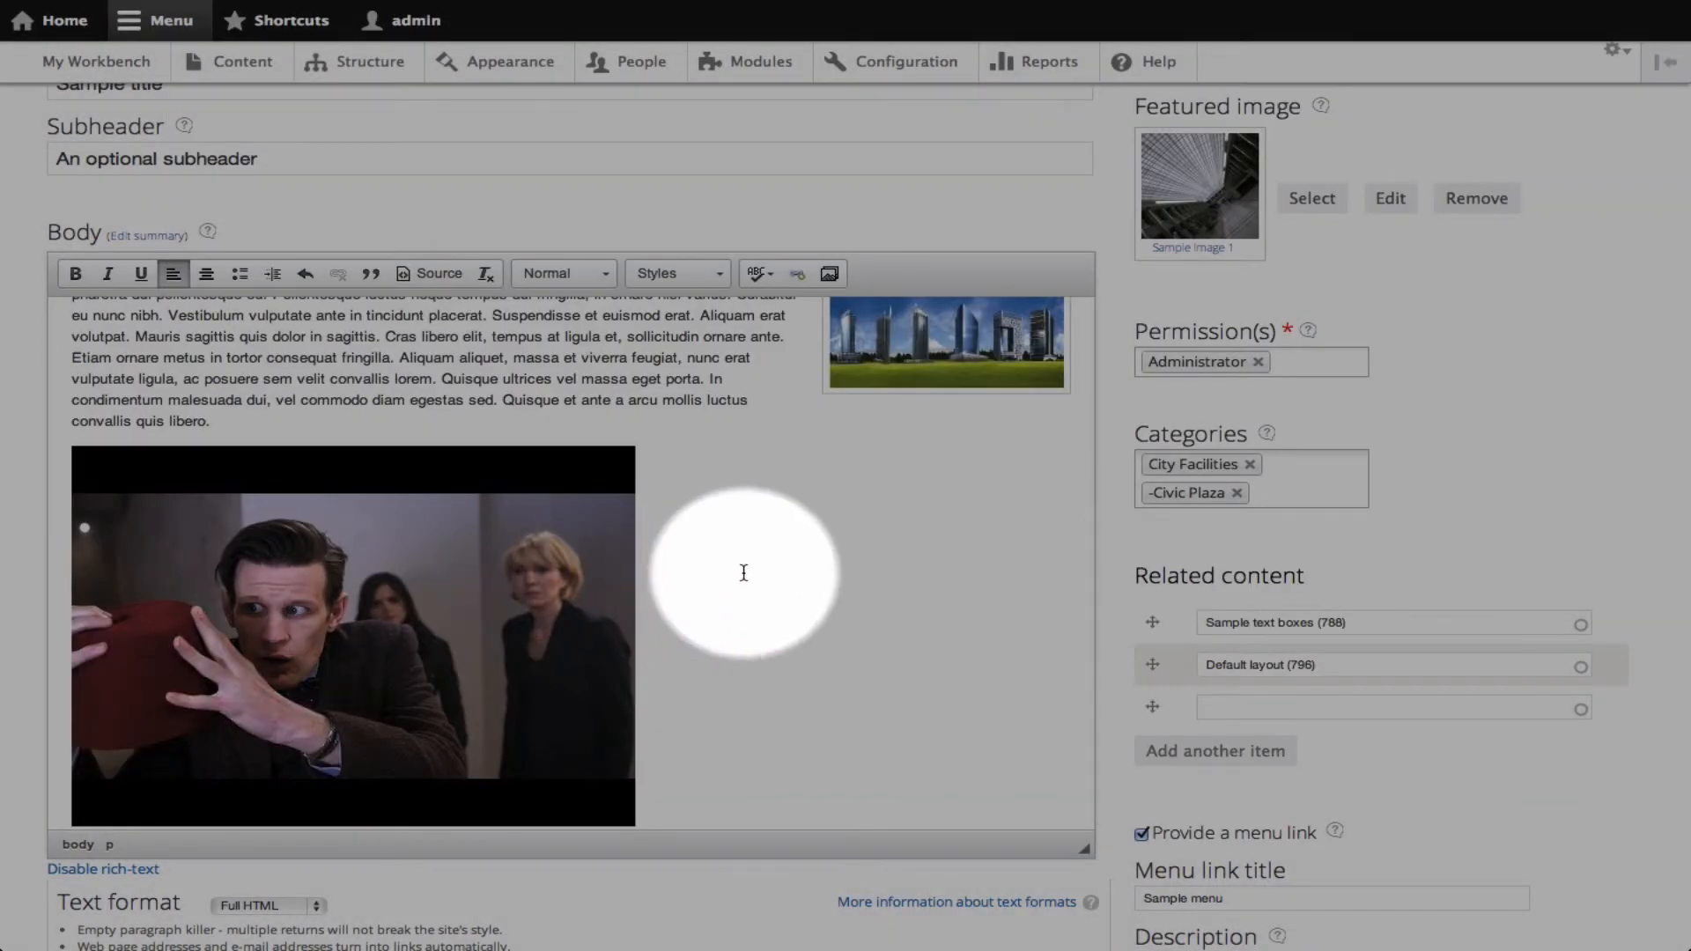
Save the edited Basic page "Sample title"
{"action": "scroll", "coordinate": [966, 547], "scroll_direction": "down", "scroll_amount": 2}
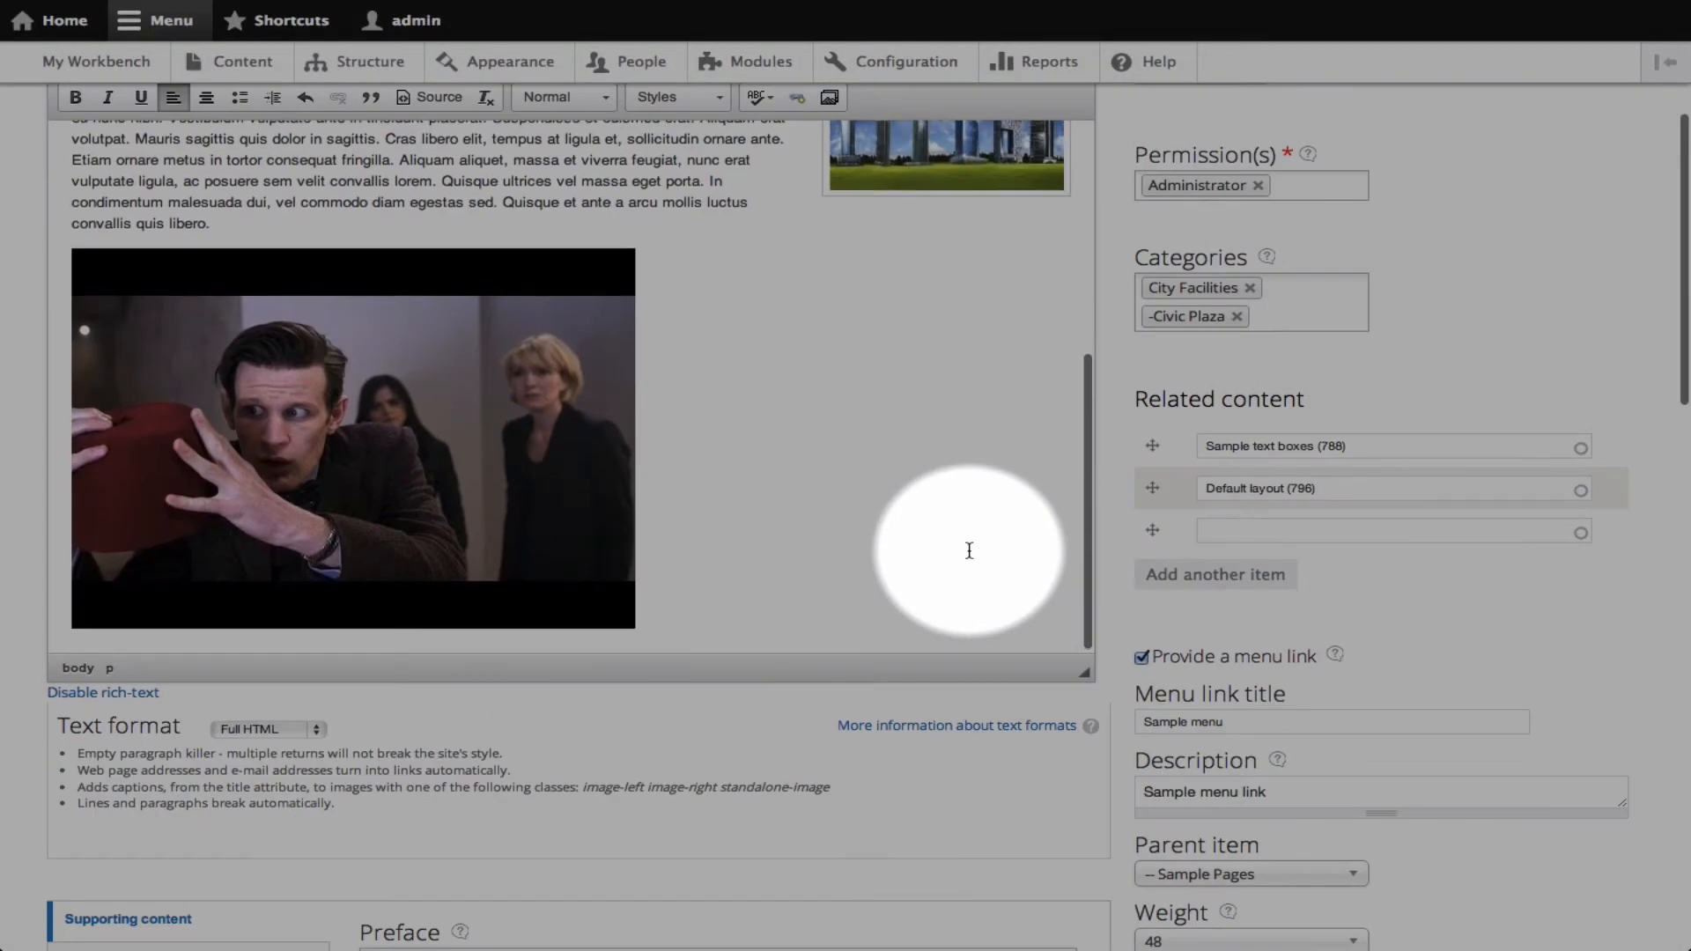
{"action": "scroll", "coordinate": [966, 547], "scroll_direction": "up", "scroll_amount": 3}
{"action": "scroll", "coordinate": [1338, 362], "scroll_direction": "up", "scroll_amount": 3}
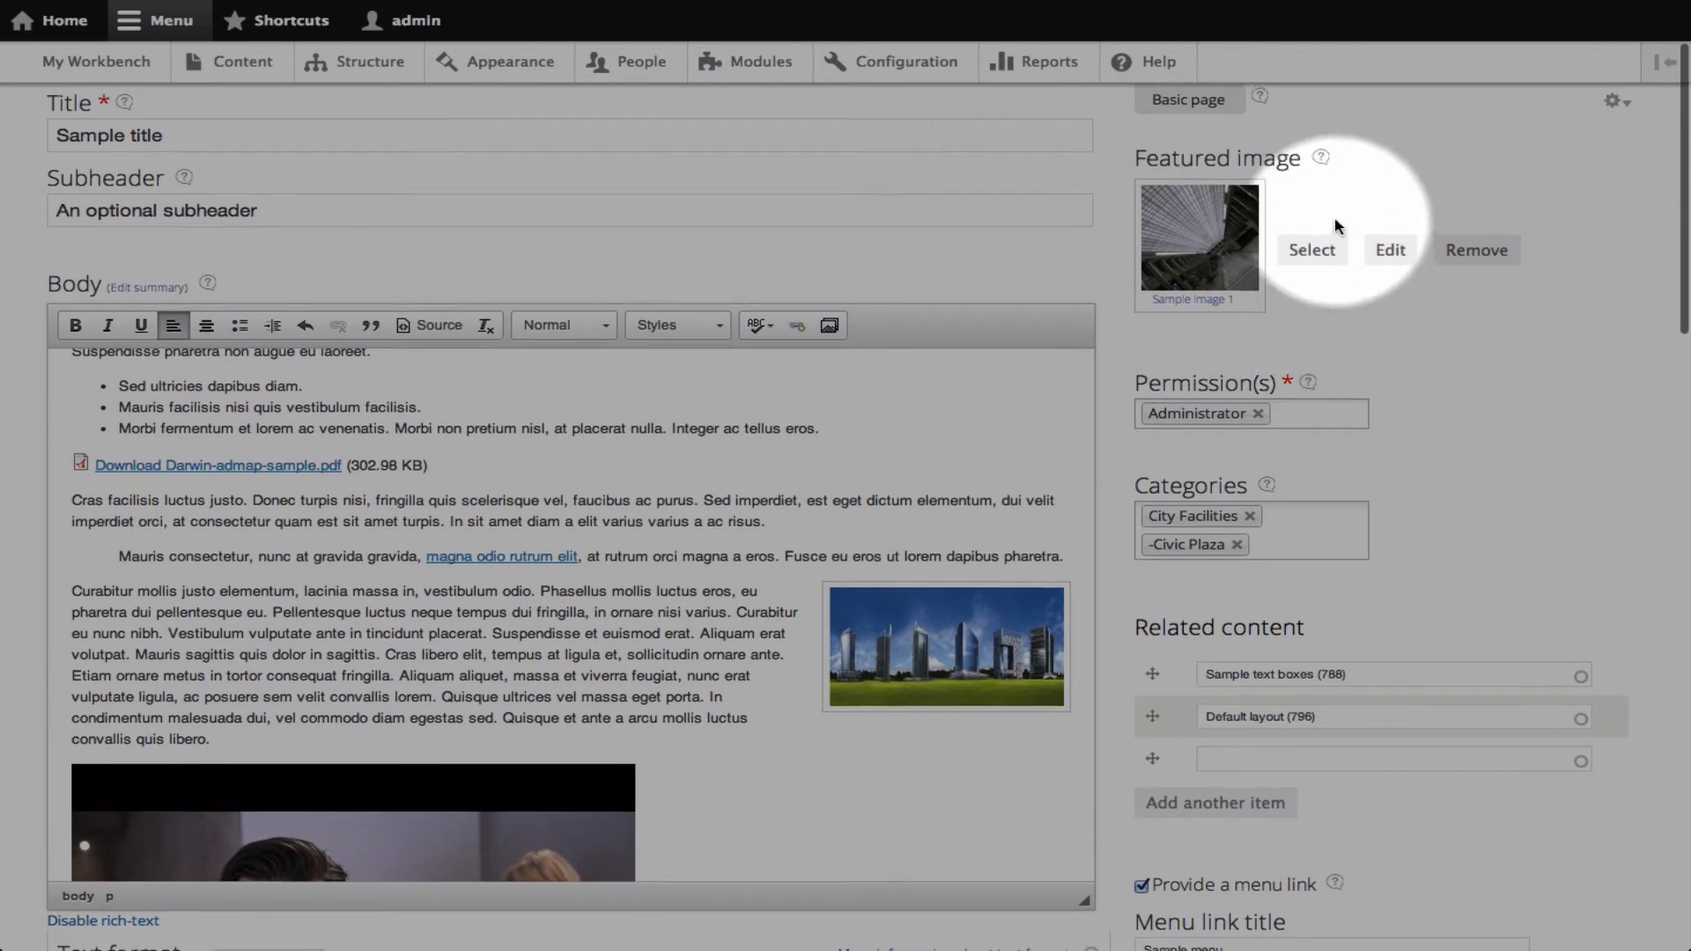
{"action": "scroll", "coordinate": [1336, 215], "scroll_direction": "down", "scroll_amount": 8}
{"action": "scroll", "coordinate": [1336, 220], "scroll_direction": "down", "scroll_amount": 8}
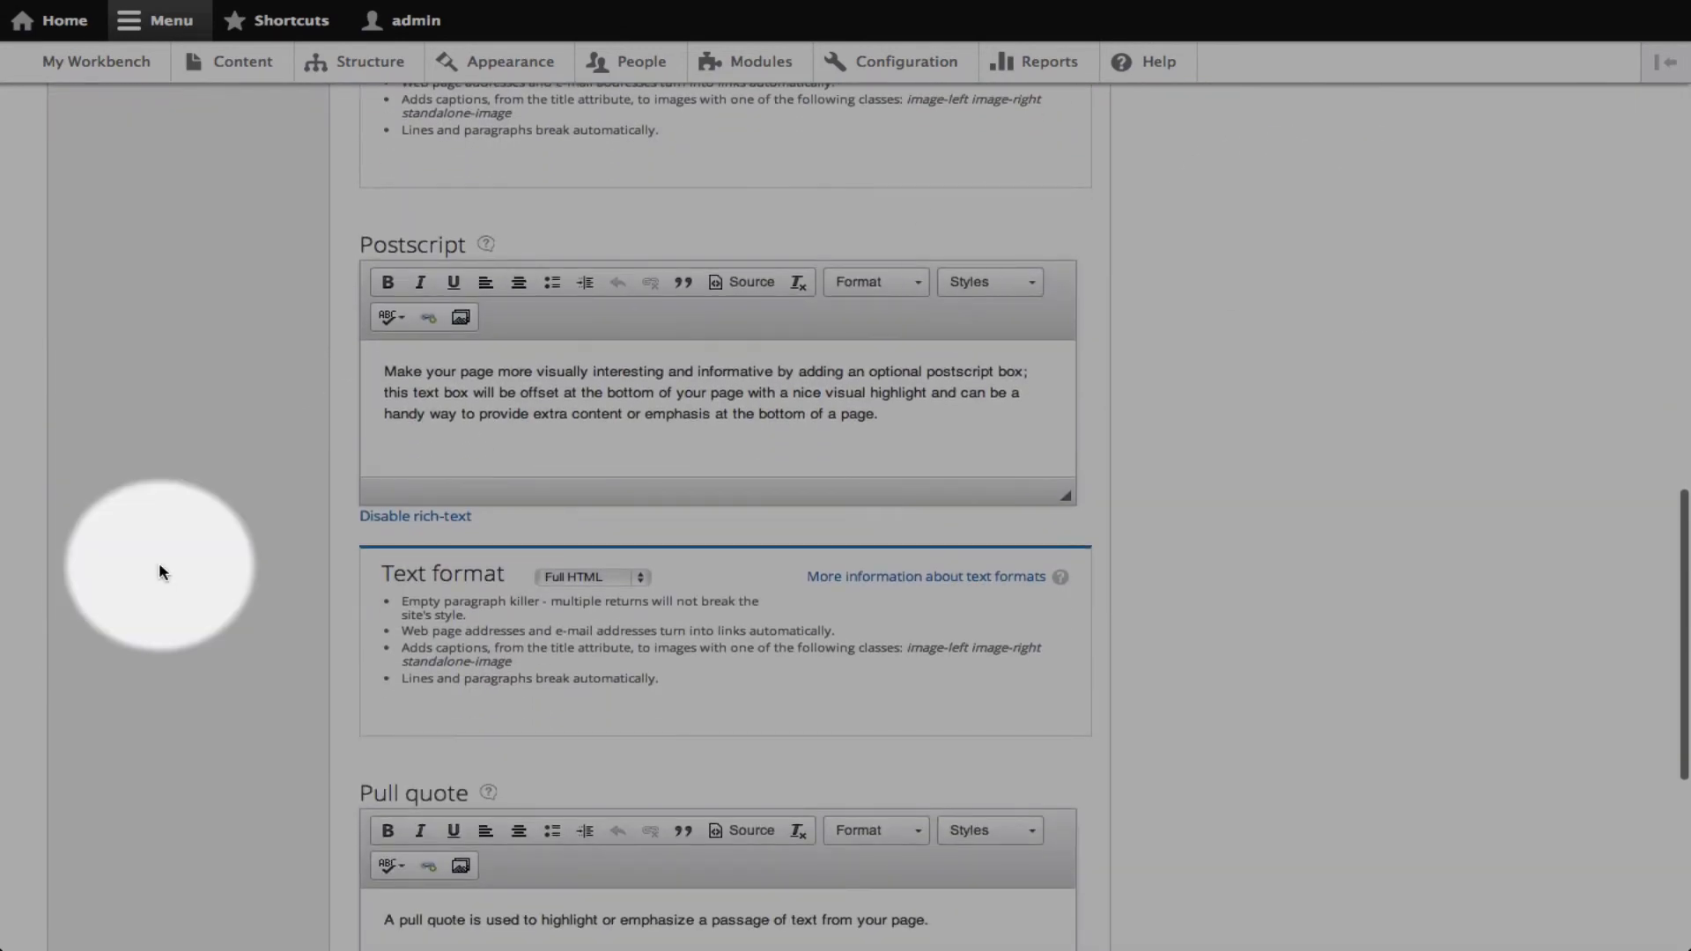
{"action": "scroll", "coordinate": [159, 562], "scroll_direction": "down", "scroll_amount": 7}
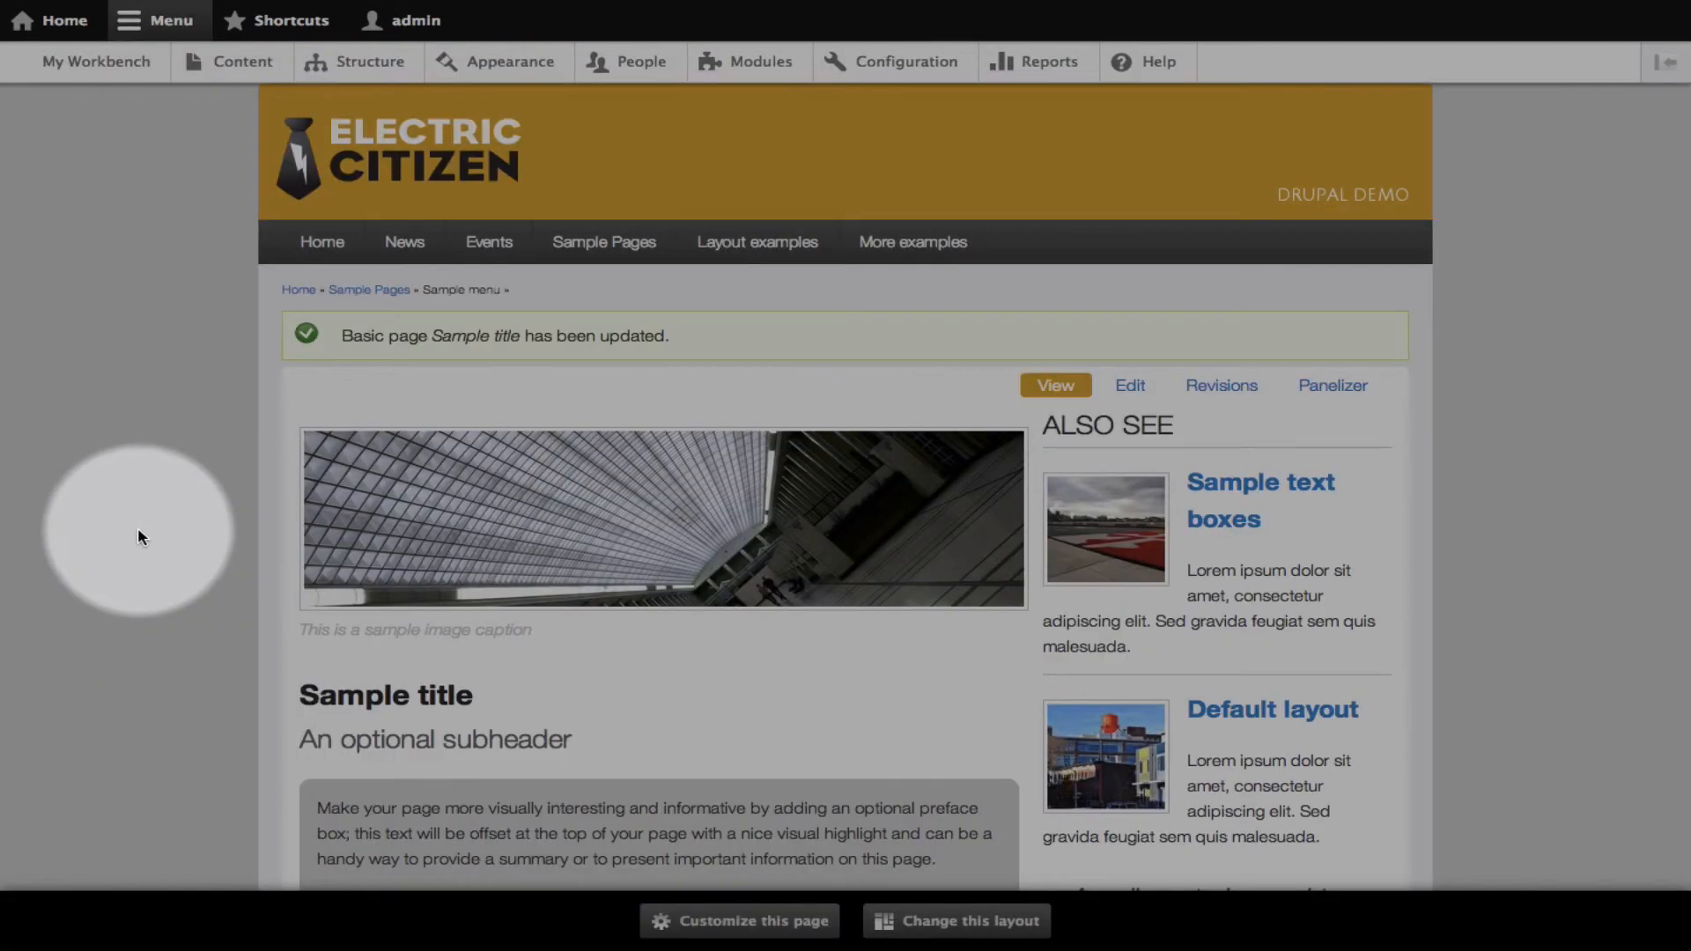
Review the published page's body text, links, PDF download, right-aligned captioned image and embedded video
{"action": "scroll", "coordinate": [138, 526], "scroll_direction": "down", "scroll_amount": 5}
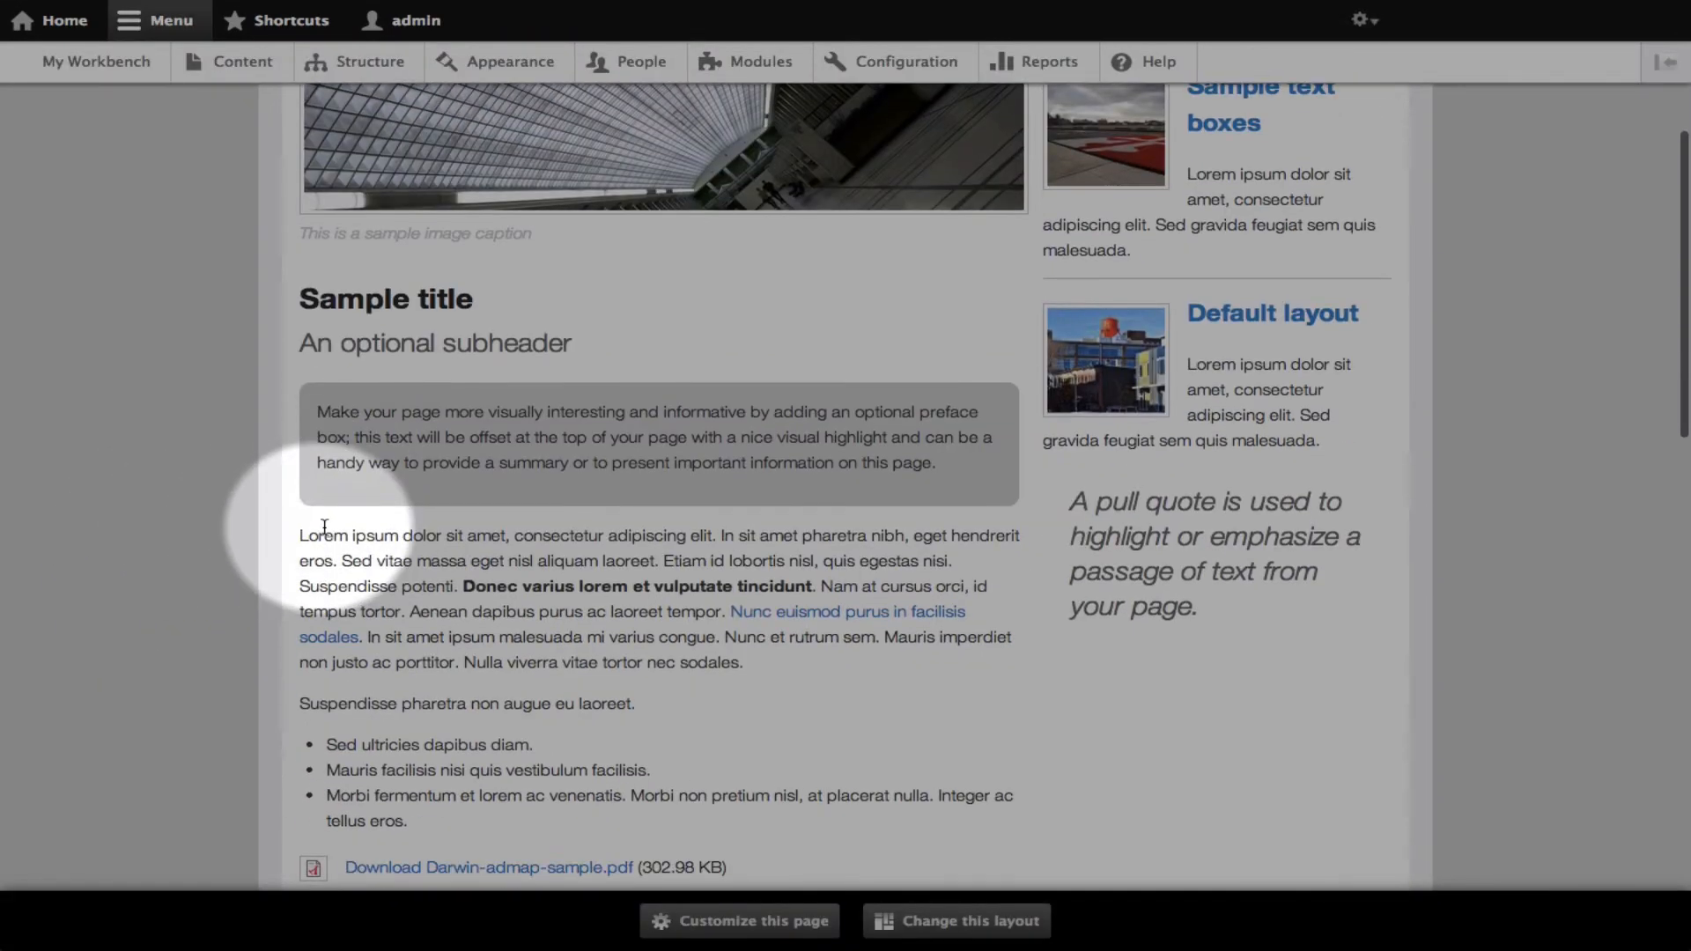
{"action": "scroll", "coordinate": [528, 635], "scroll_direction": "down", "scroll_amount": 2}
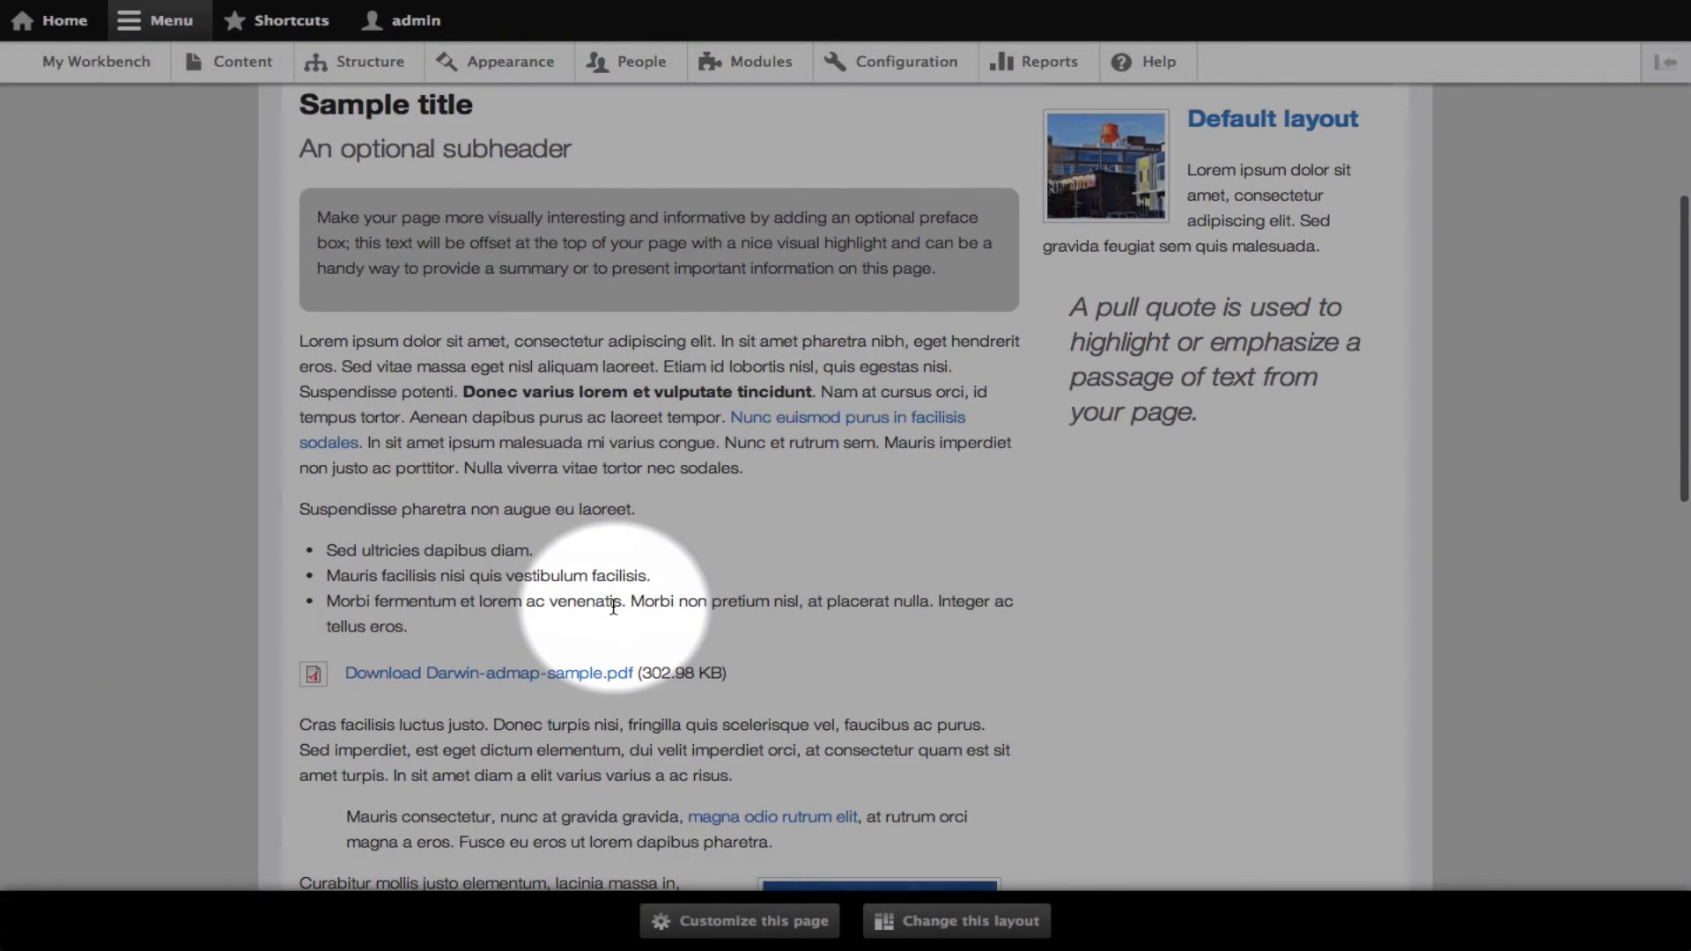
{"action": "scroll", "coordinate": [431, 568], "scroll_direction": "down", "scroll_amount": 2}
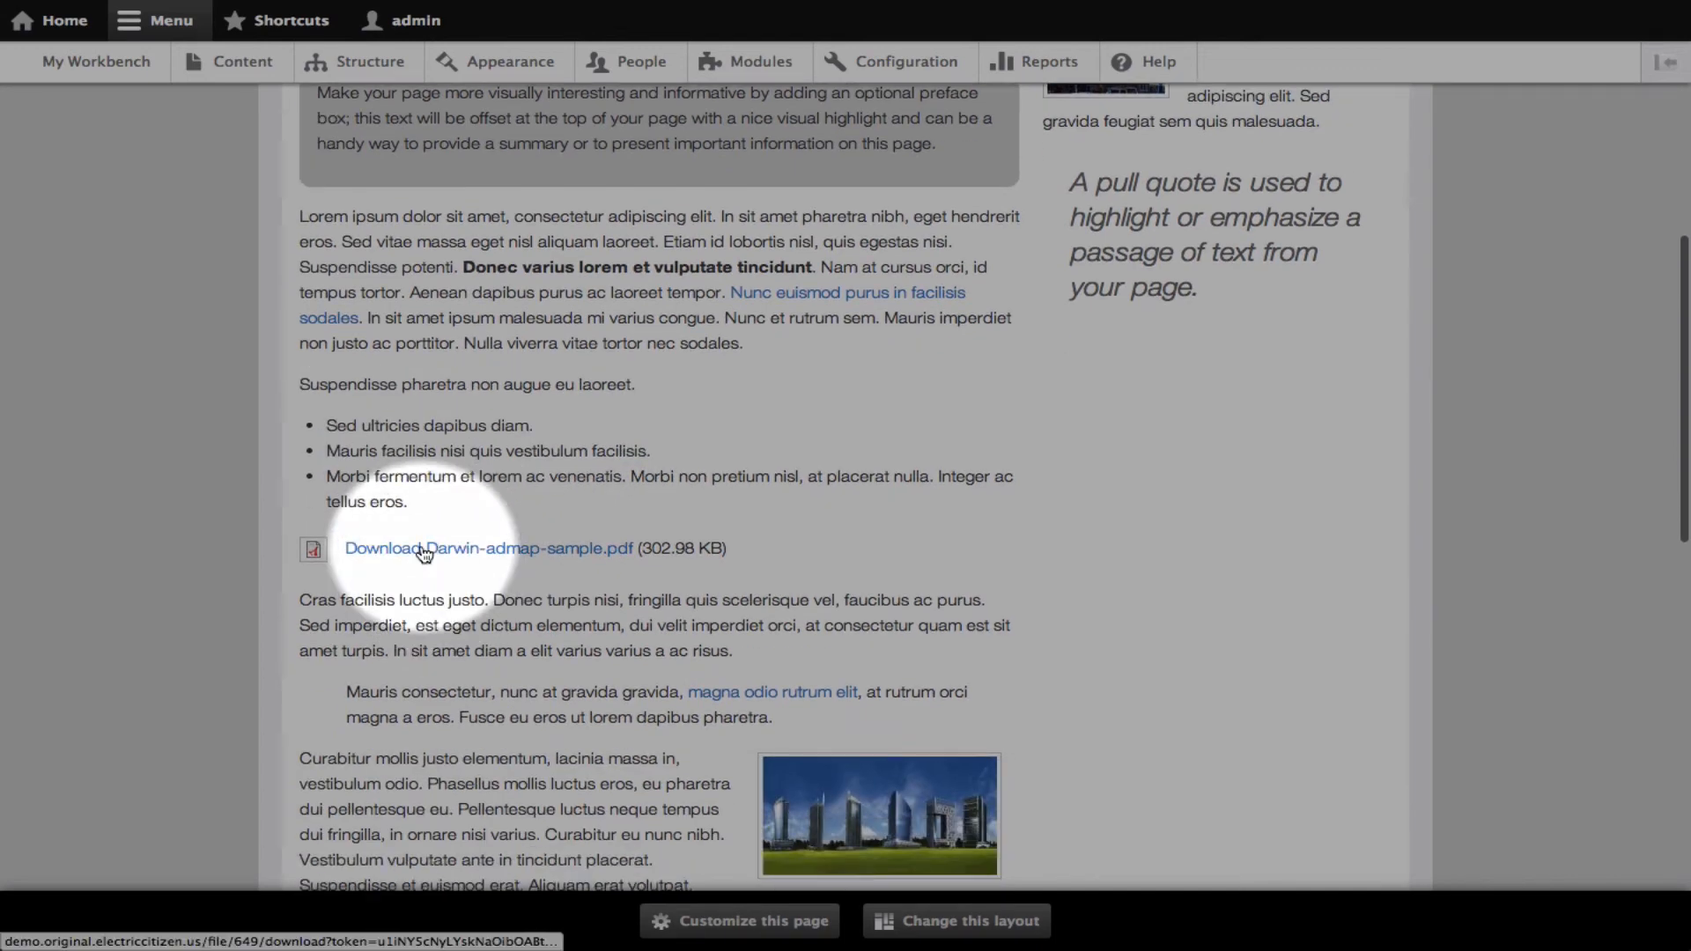
{"action": "scroll", "coordinate": [494, 757], "scroll_direction": "down", "scroll_amount": 2}
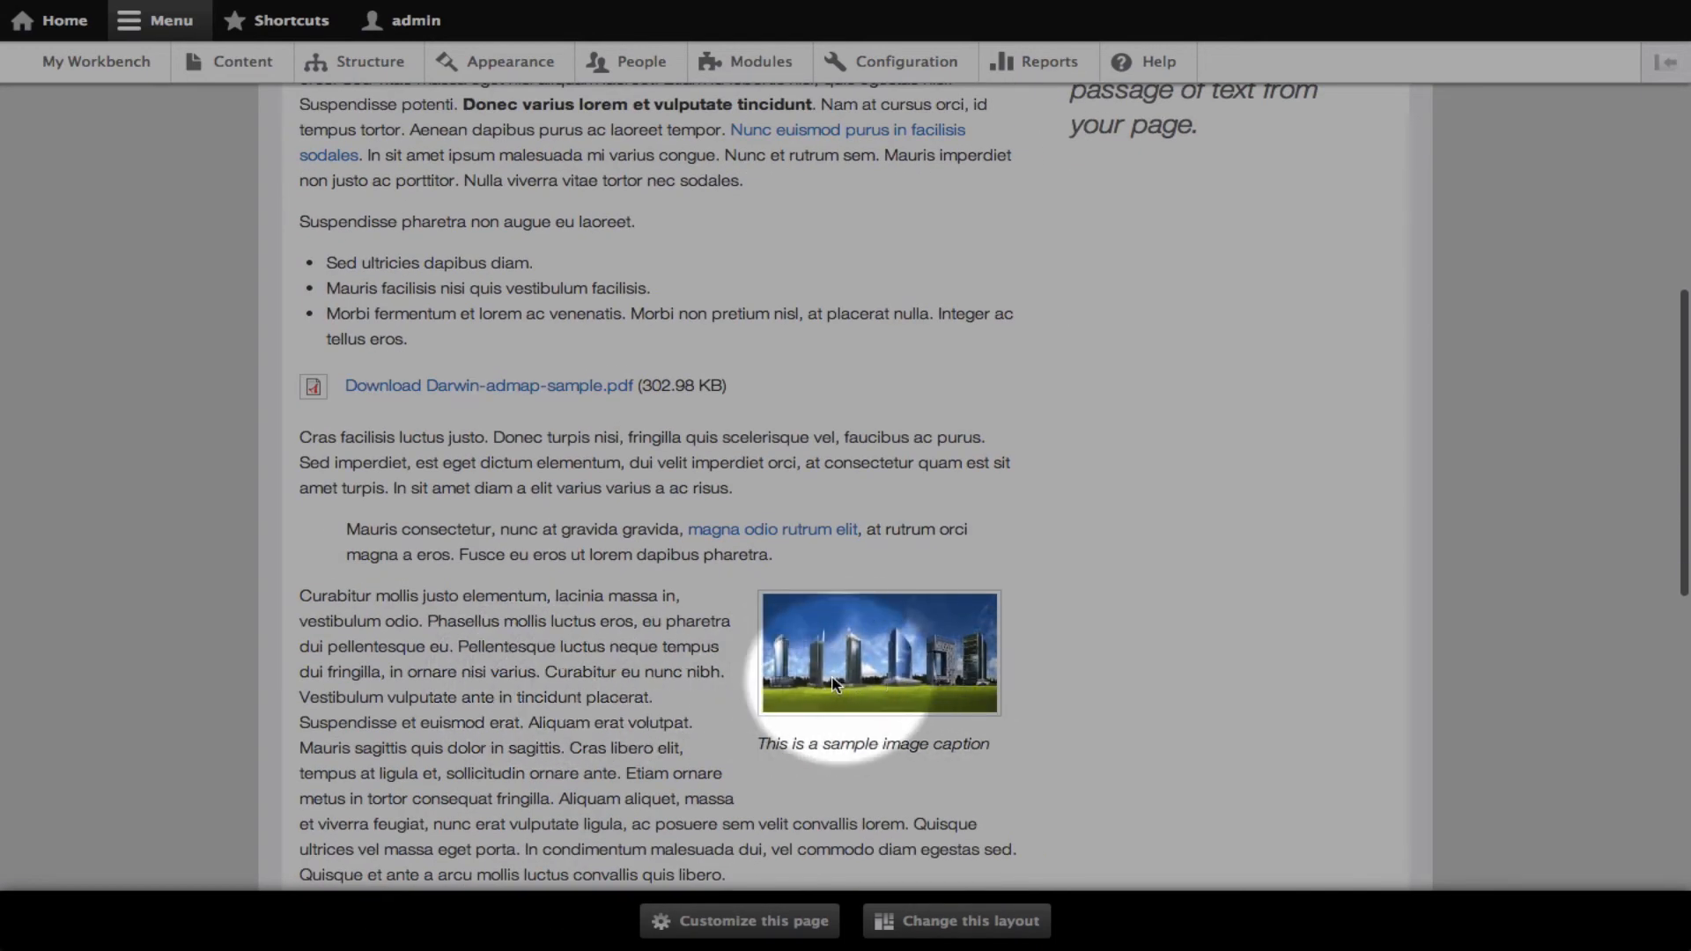
{"action": "scroll", "coordinate": [511, 724], "scroll_direction": "down", "scroll_amount": 3}
{"action": "scroll", "coordinate": [511, 725], "scroll_direction": "down", "scroll_amount": 2}
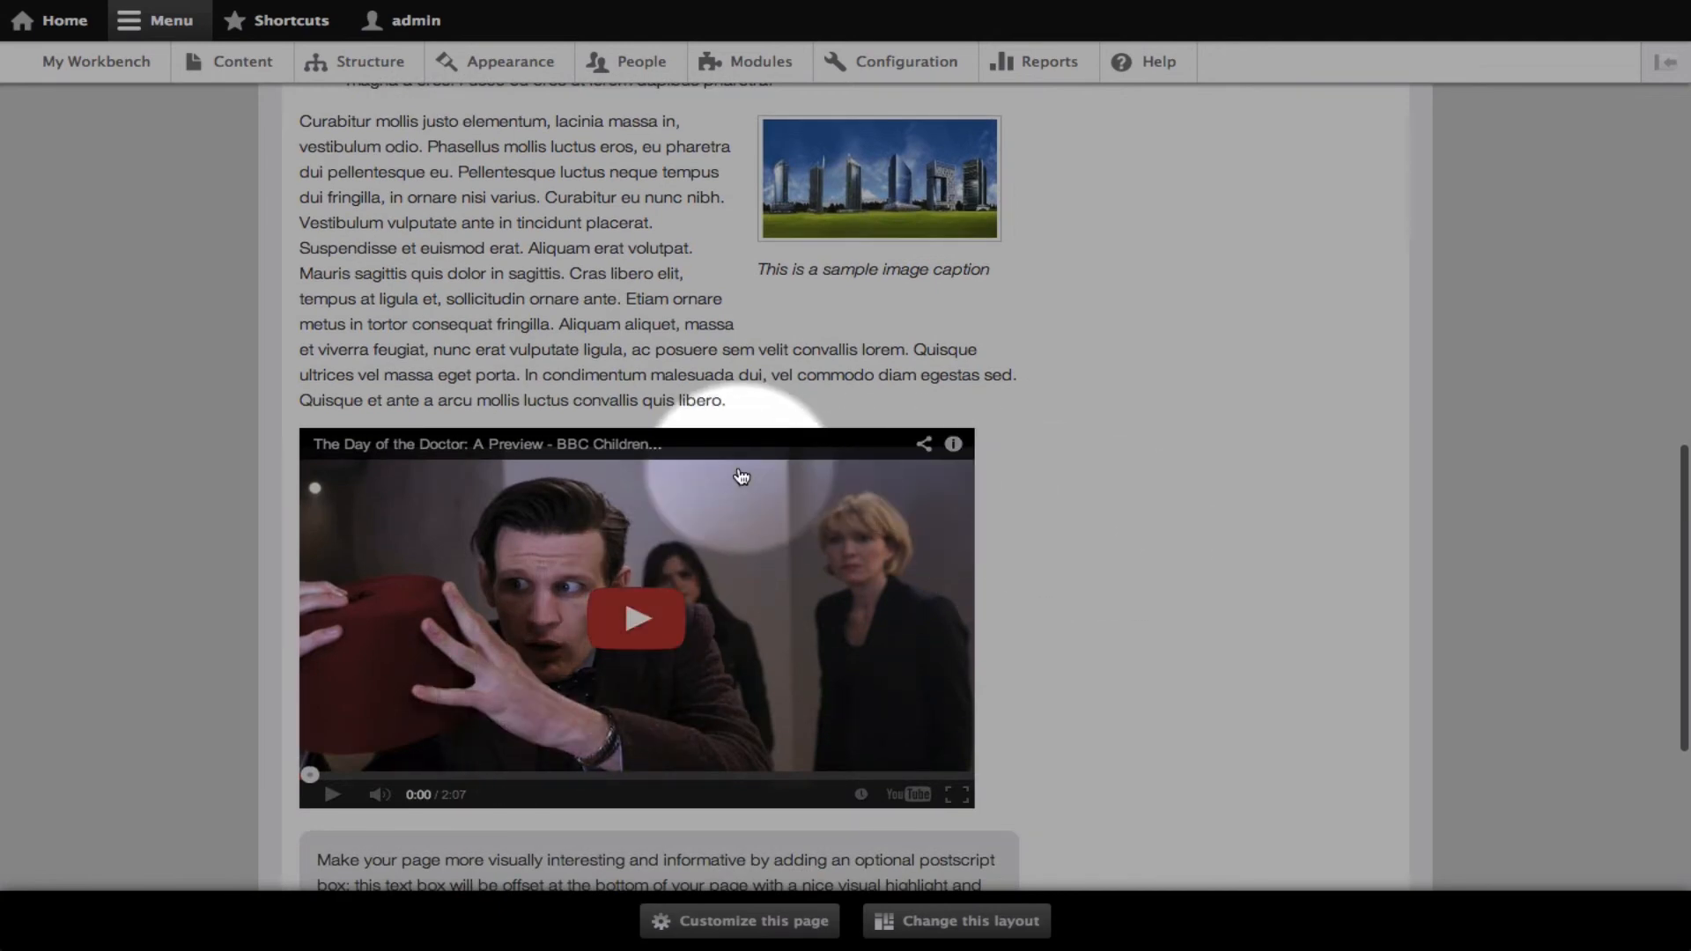
{"action": "scroll", "coordinate": [669, 454], "scroll_direction": "up", "scroll_amount": 2}
{"action": "scroll", "coordinate": [616, 443], "scroll_direction": "up", "scroll_amount": 6}
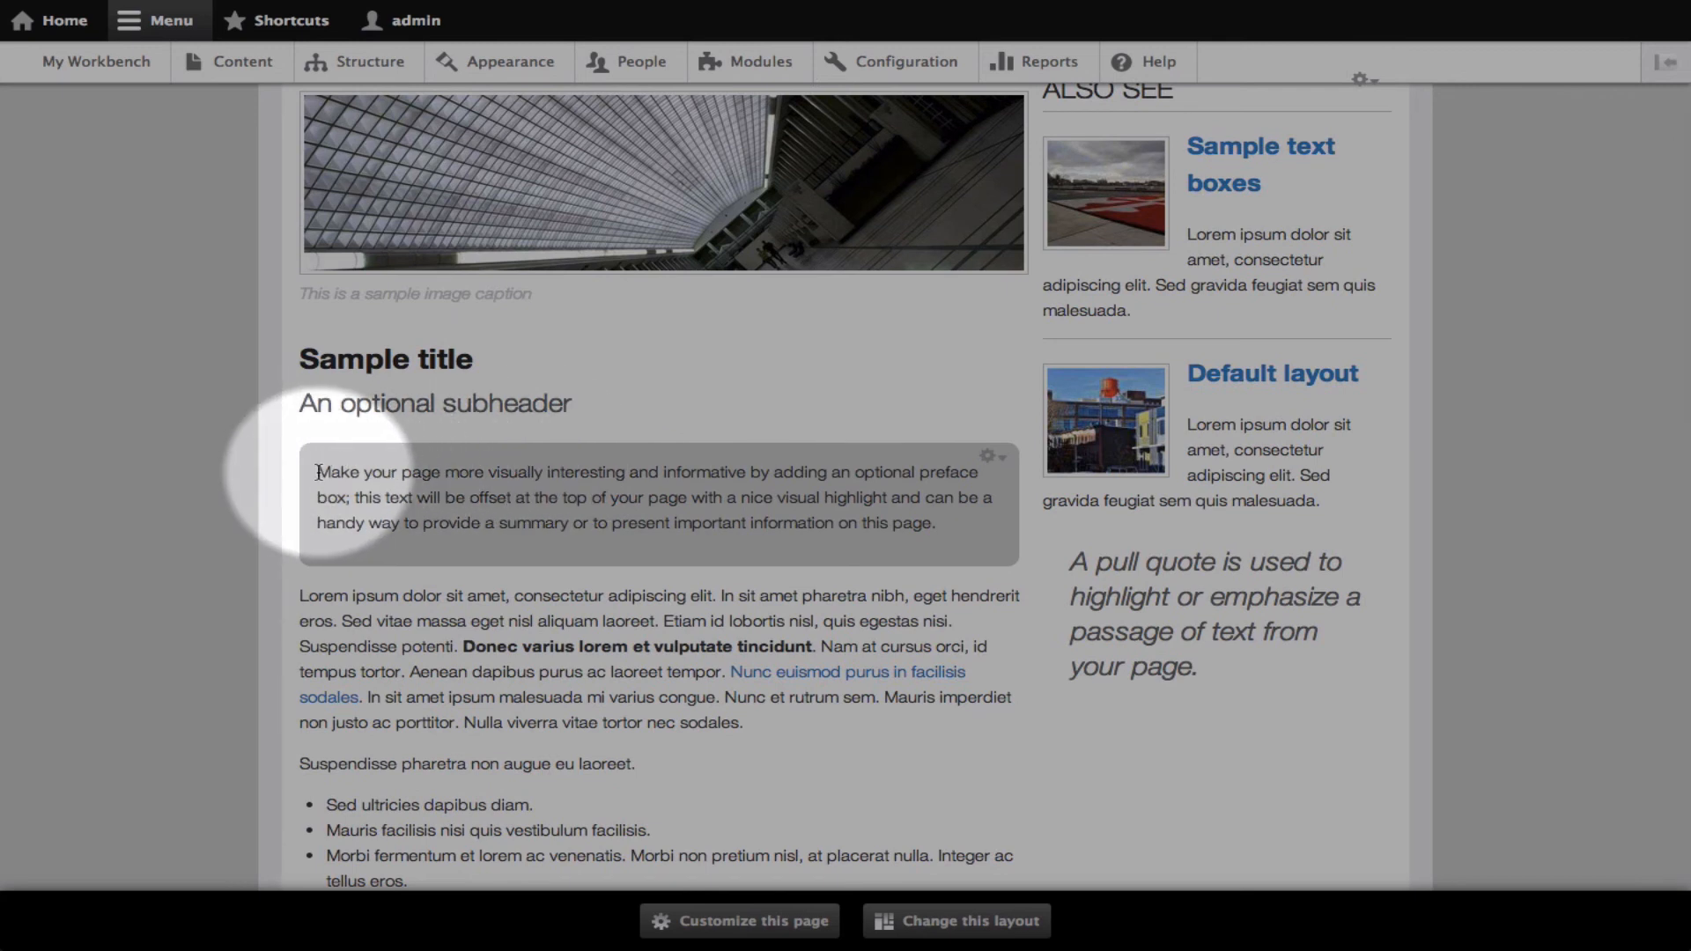
{"action": "scroll", "coordinate": [400, 541], "scroll_direction": "down", "scroll_amount": 2}
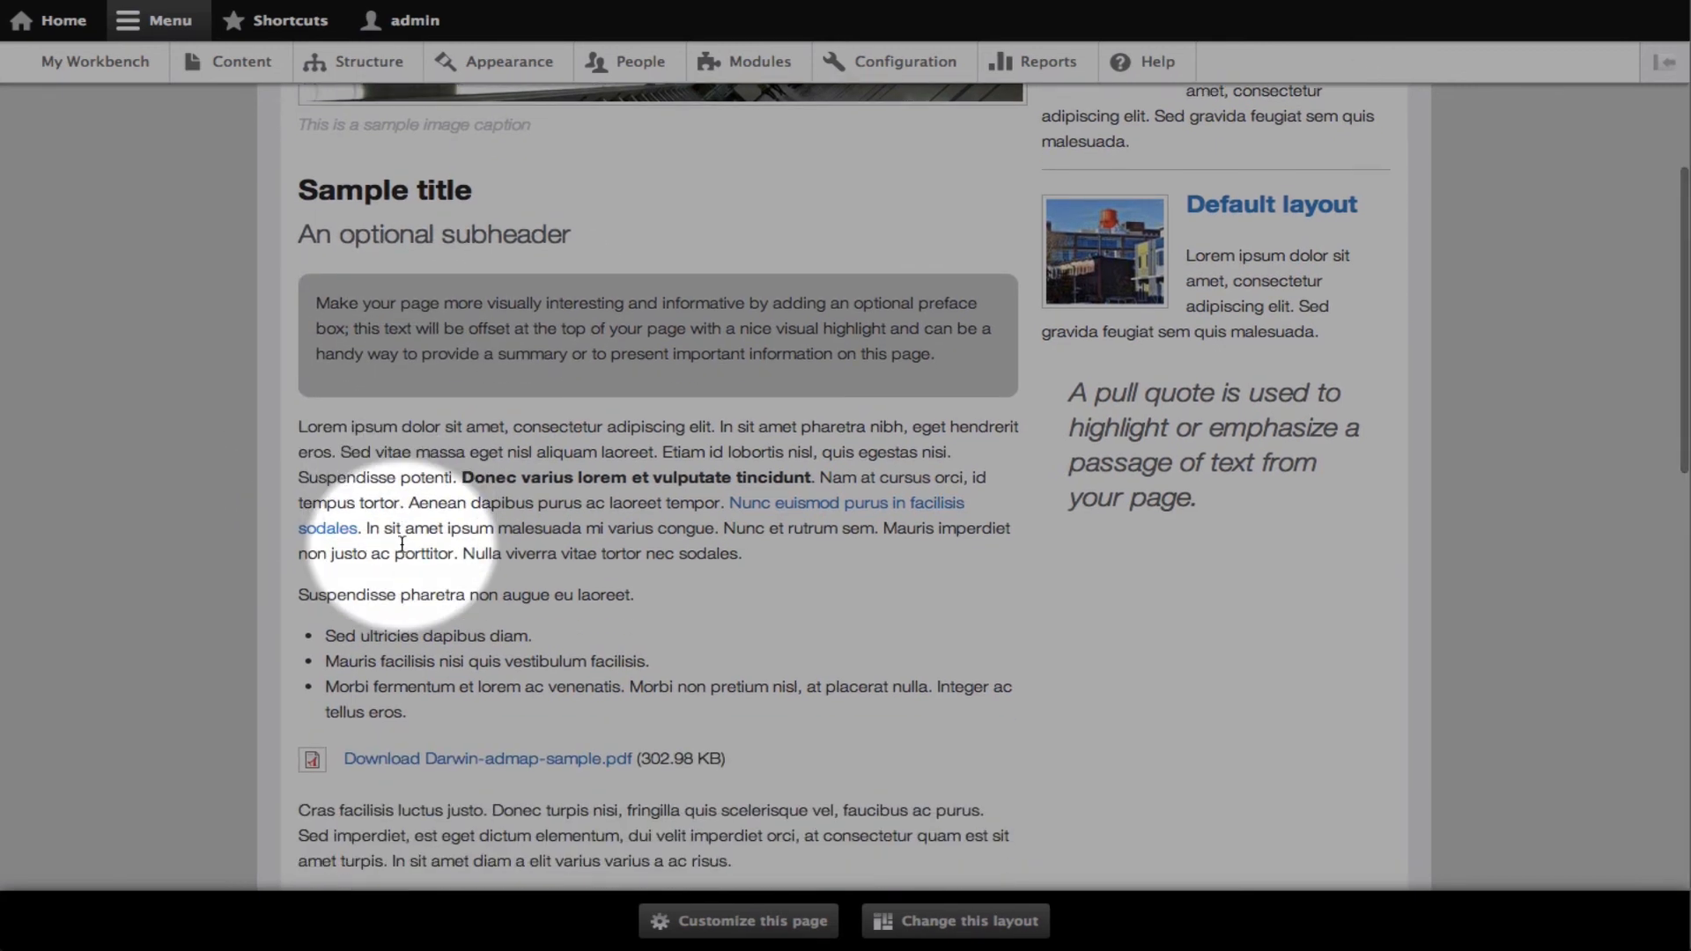
{"action": "scroll", "coordinate": [402, 543], "scroll_direction": "down", "scroll_amount": 2}
{"action": "scroll", "coordinate": [403, 546], "scroll_direction": "up", "scroll_amount": 4}
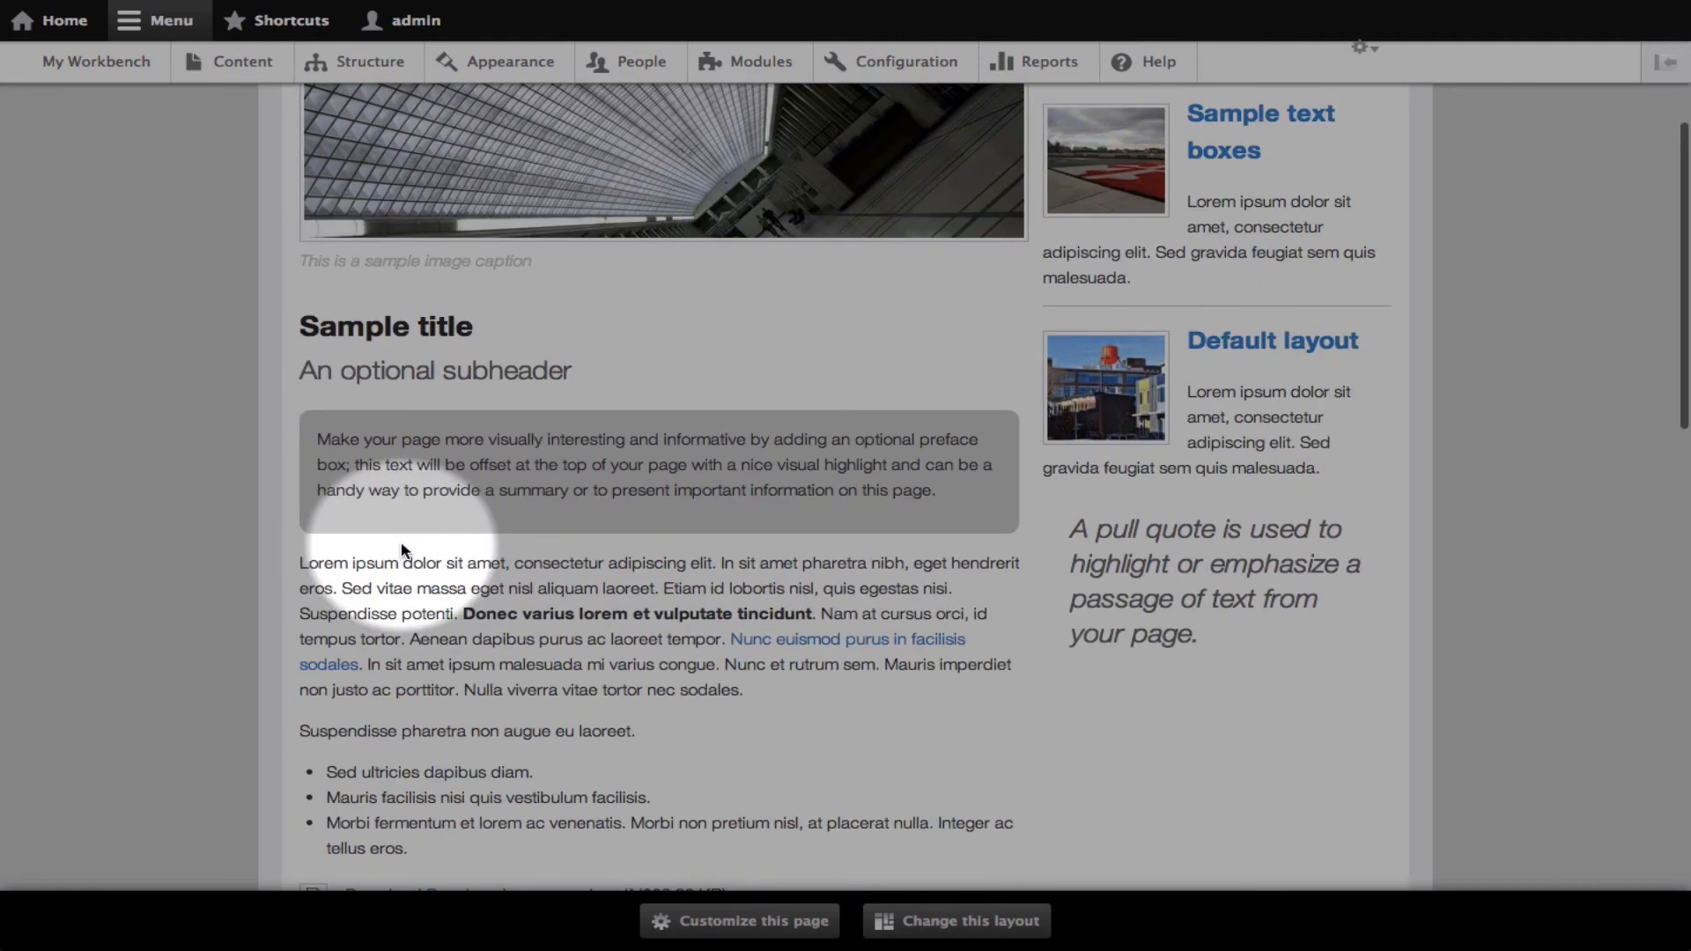